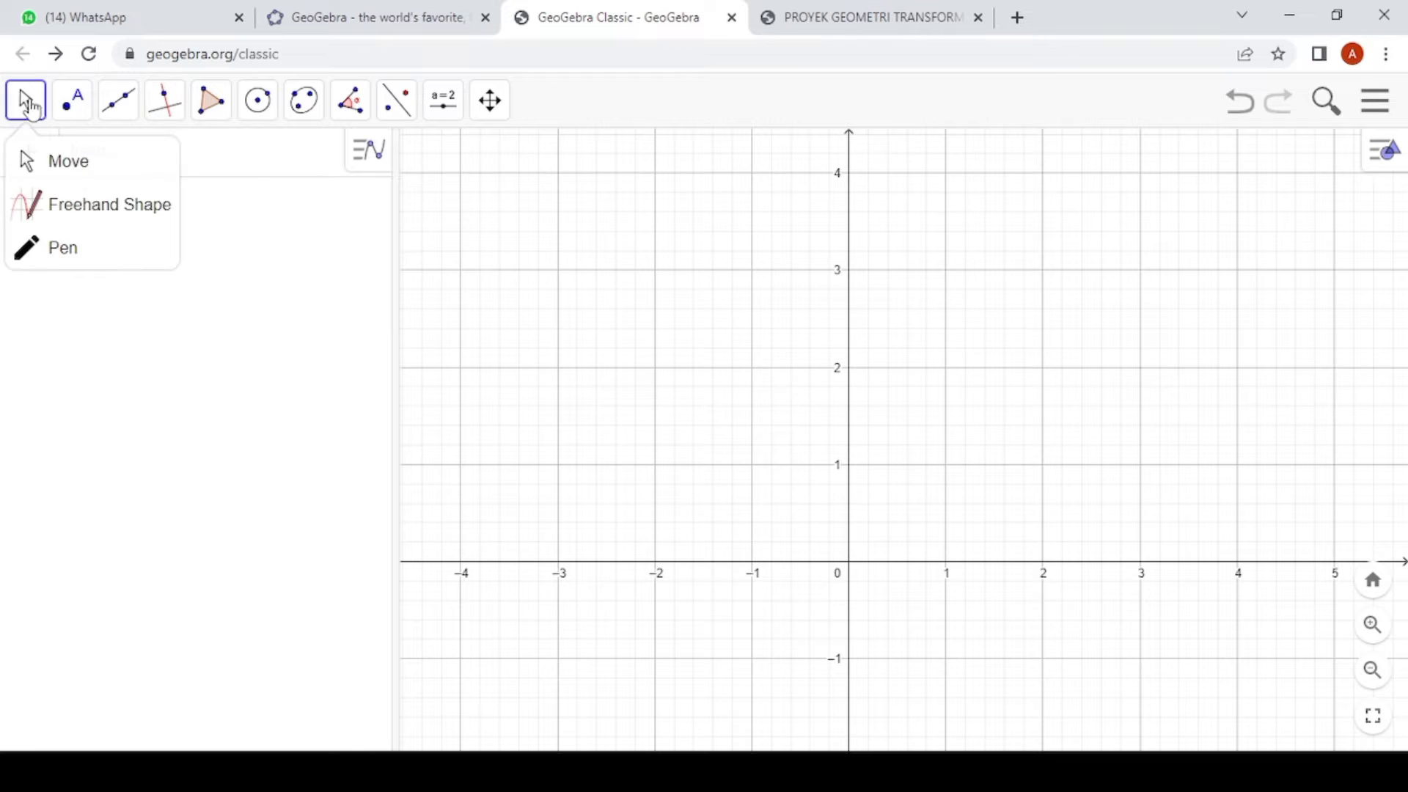
# - Consult Theorem 7.2 and its proof cases in the project PDF, and return to the GeoGebra Classic page
pyautogui.moveTo(349, 103)
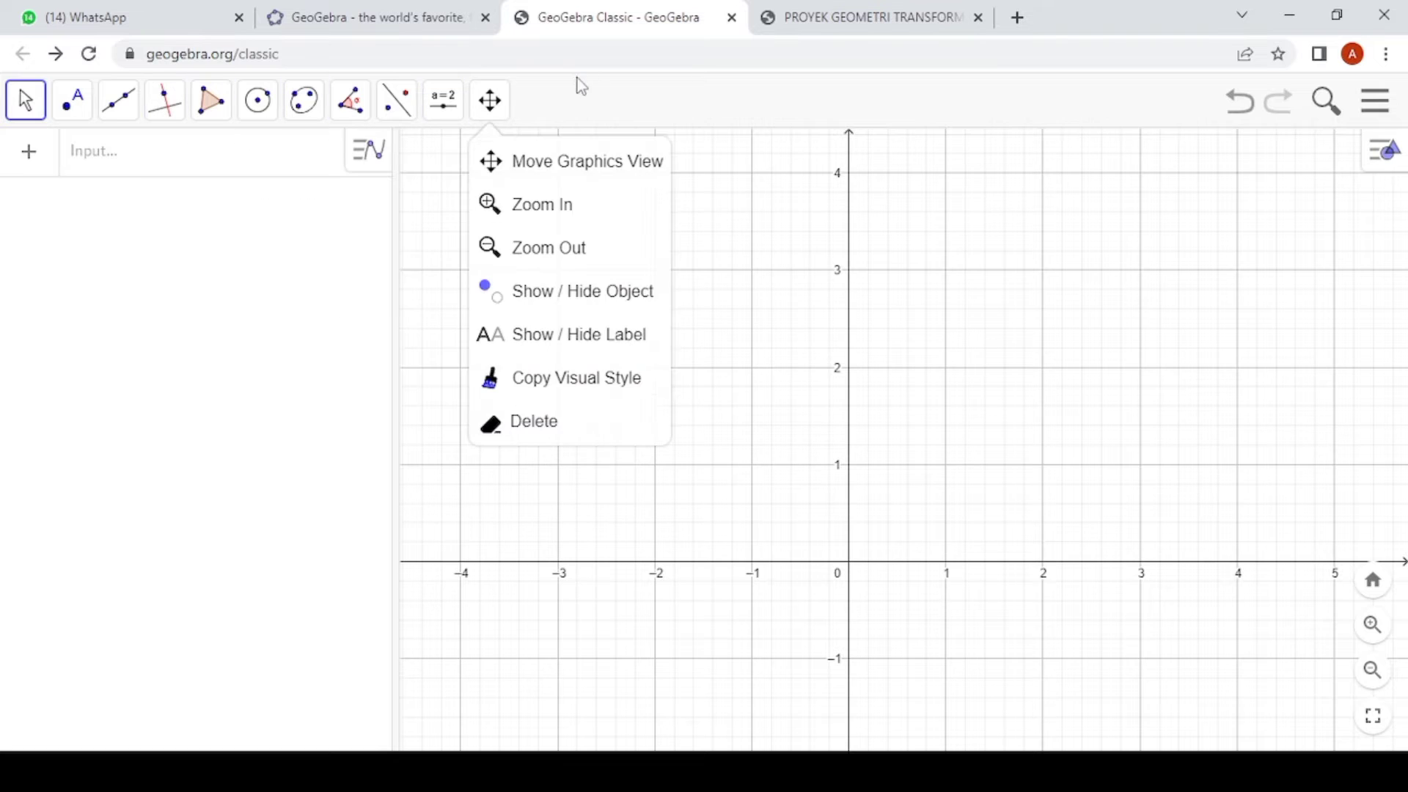
pyautogui.click(861, 17)
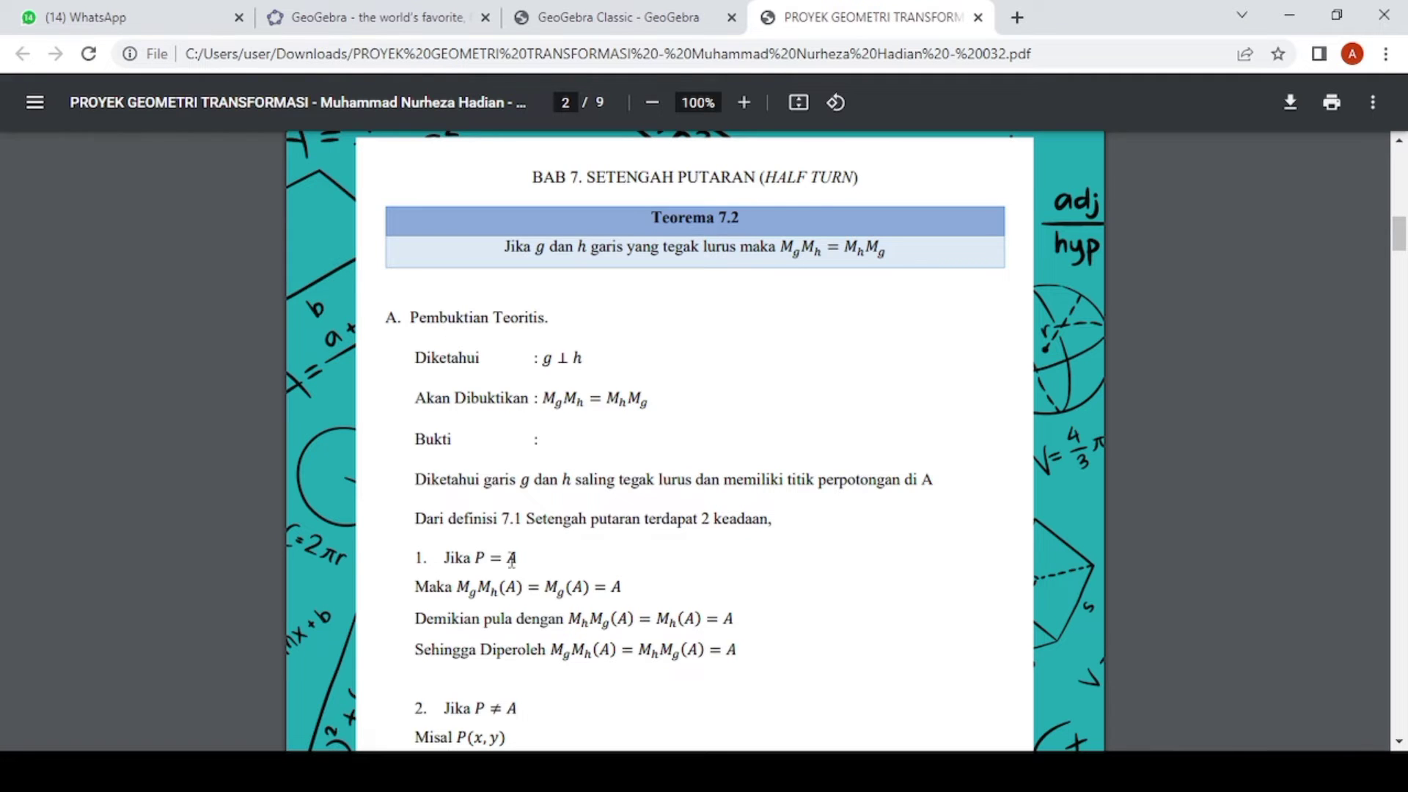
pyautogui.click(645, 15)
pyautogui.click(397, 100)
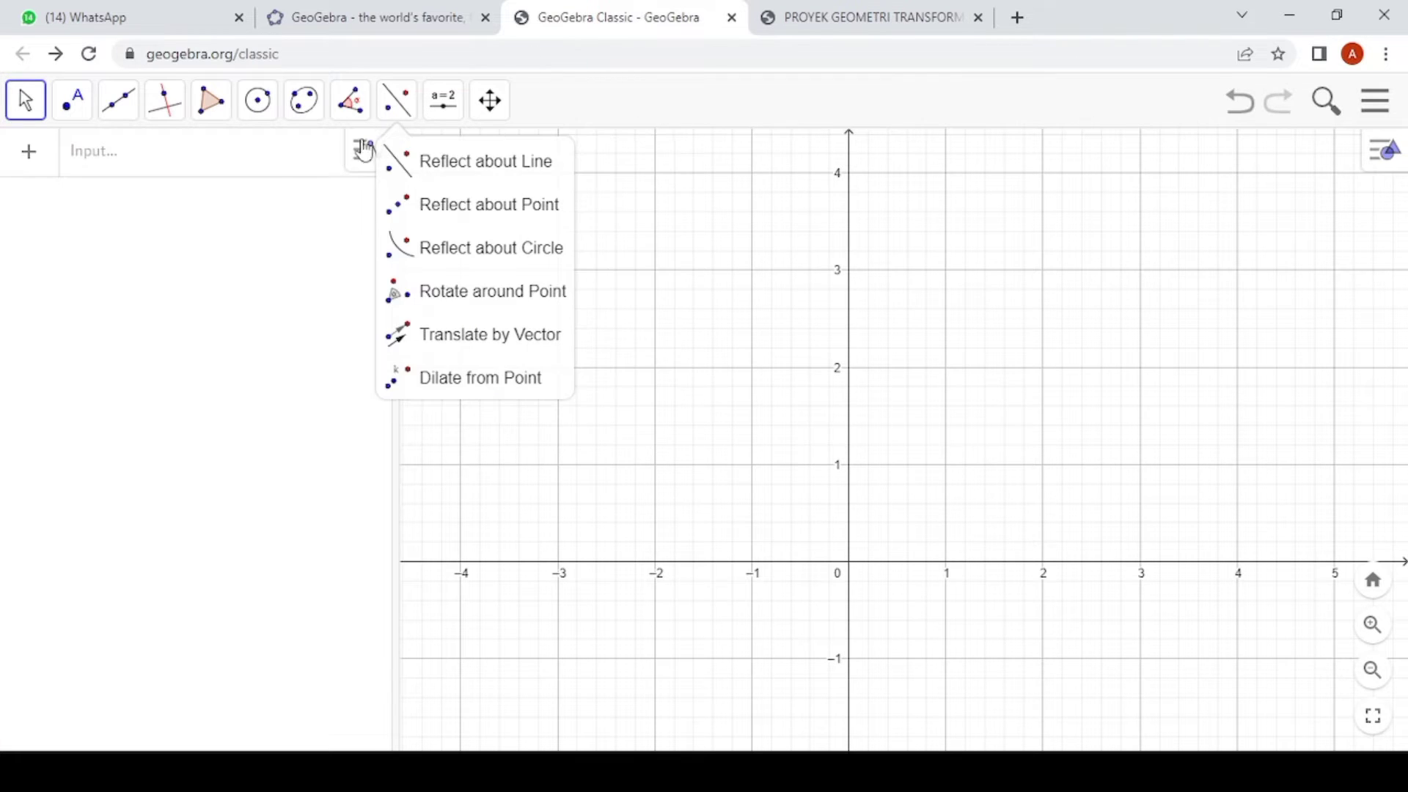
# - Place point A at (1, 1) and construct lines through it perpendicular to the x-axis and to the y-axis
pyautogui.click(164, 100)
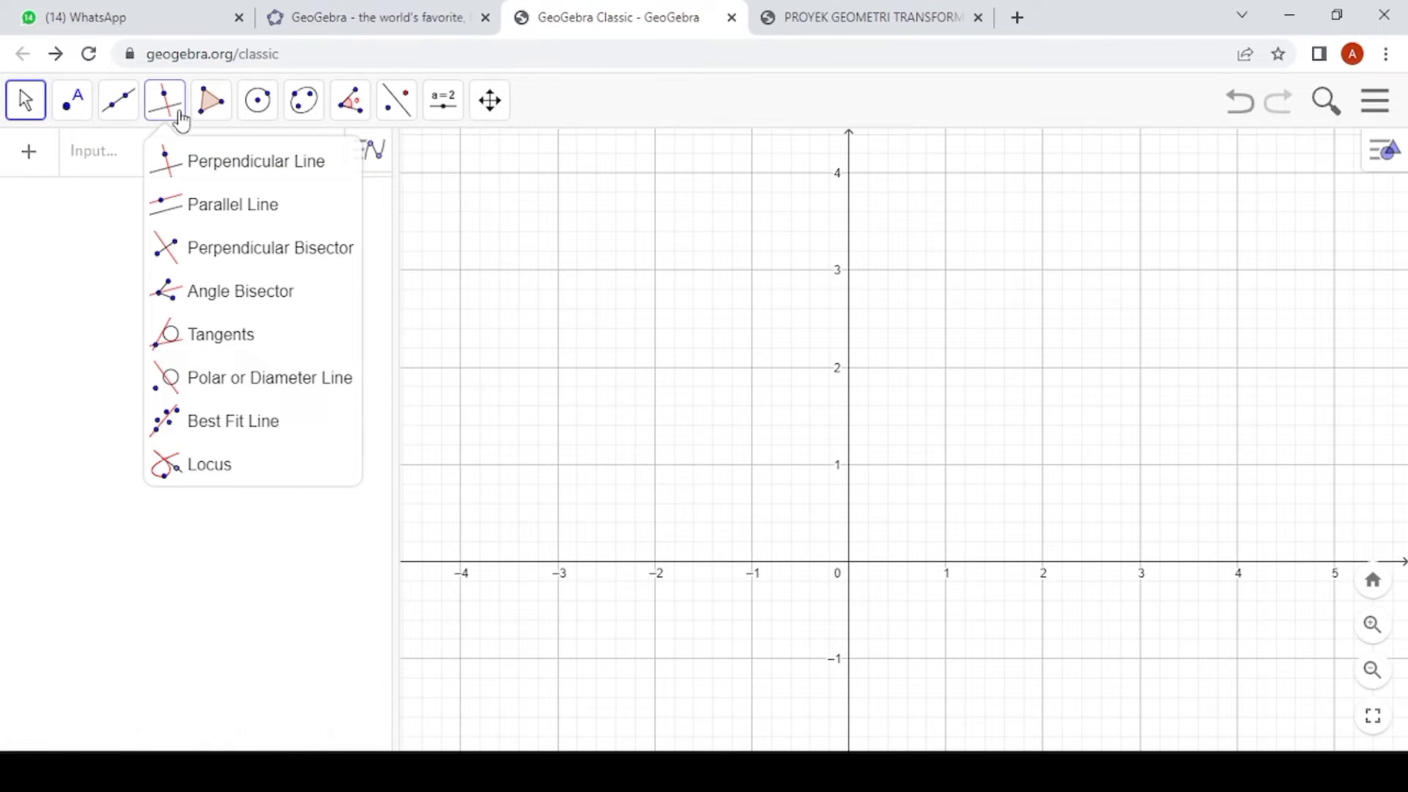
pyautogui.click(242, 182)
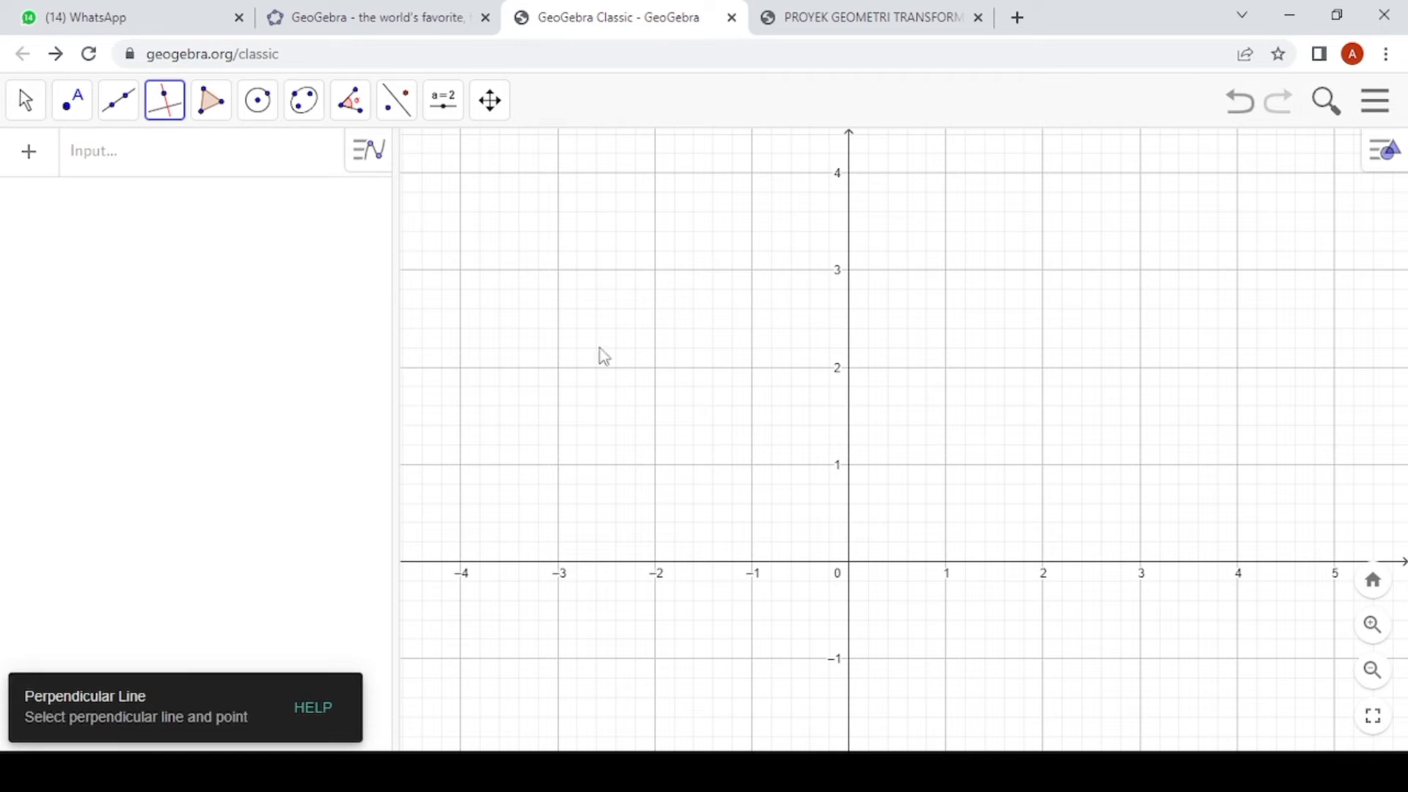
pyautogui.click(946, 464)
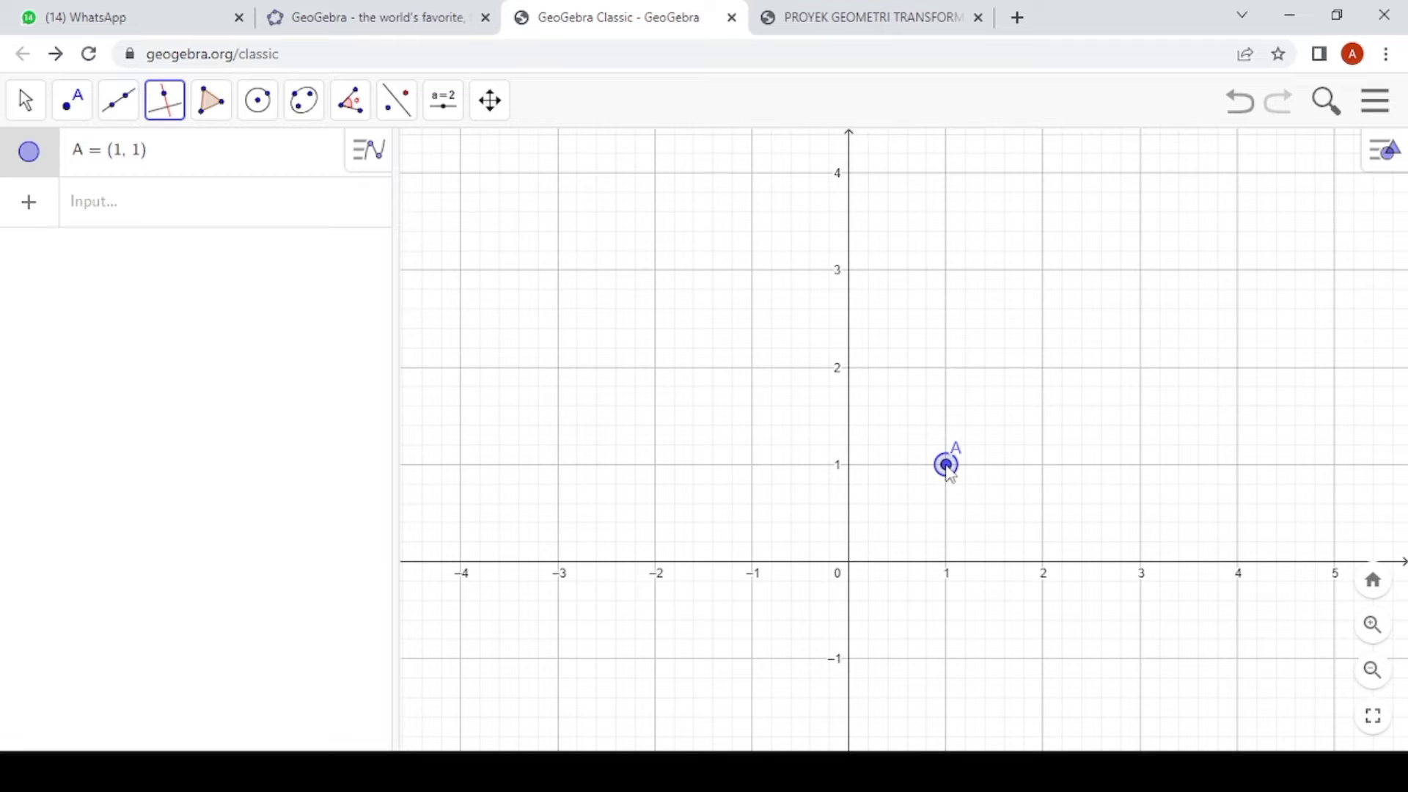
pyautogui.click(949, 562)
pyautogui.click(850, 473)
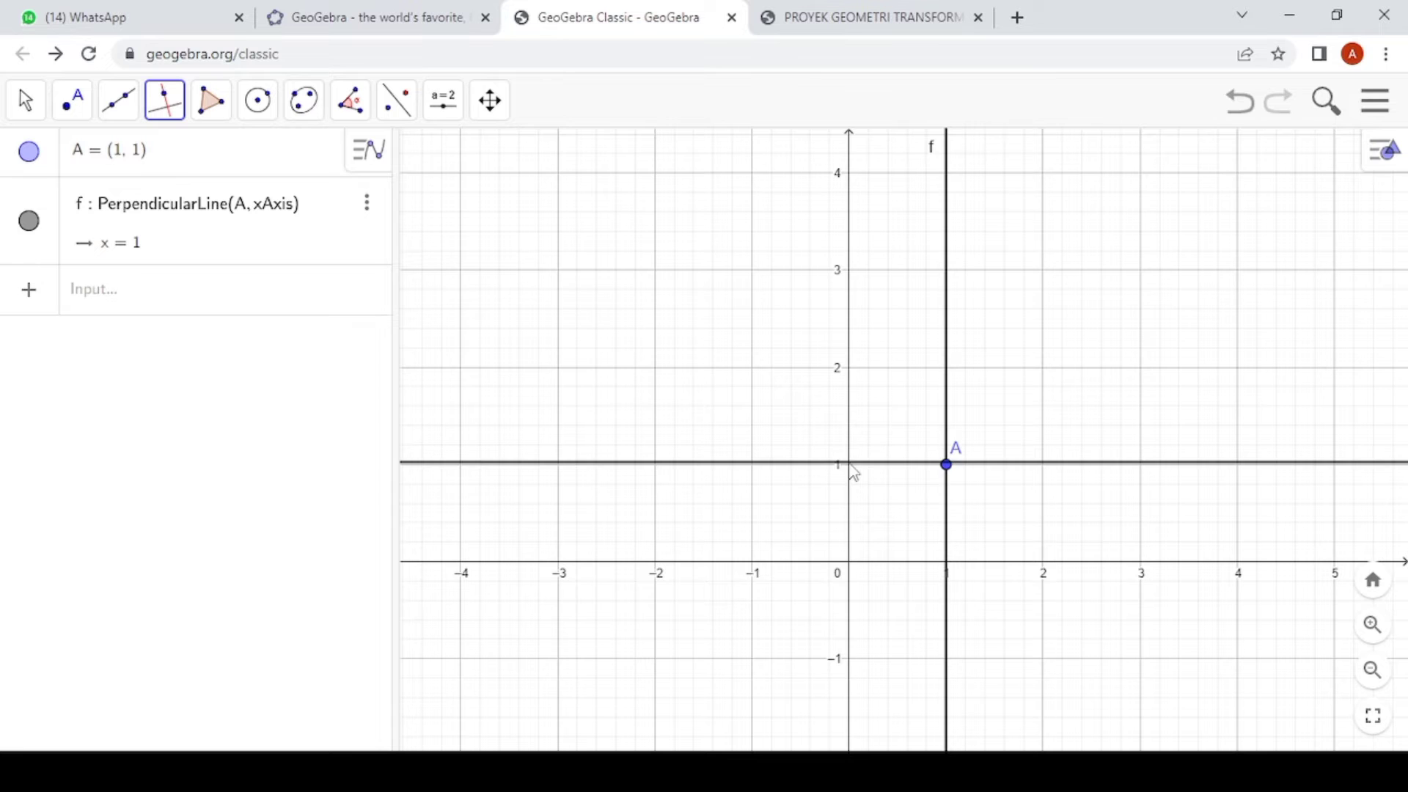
pyautogui.click(946, 465)
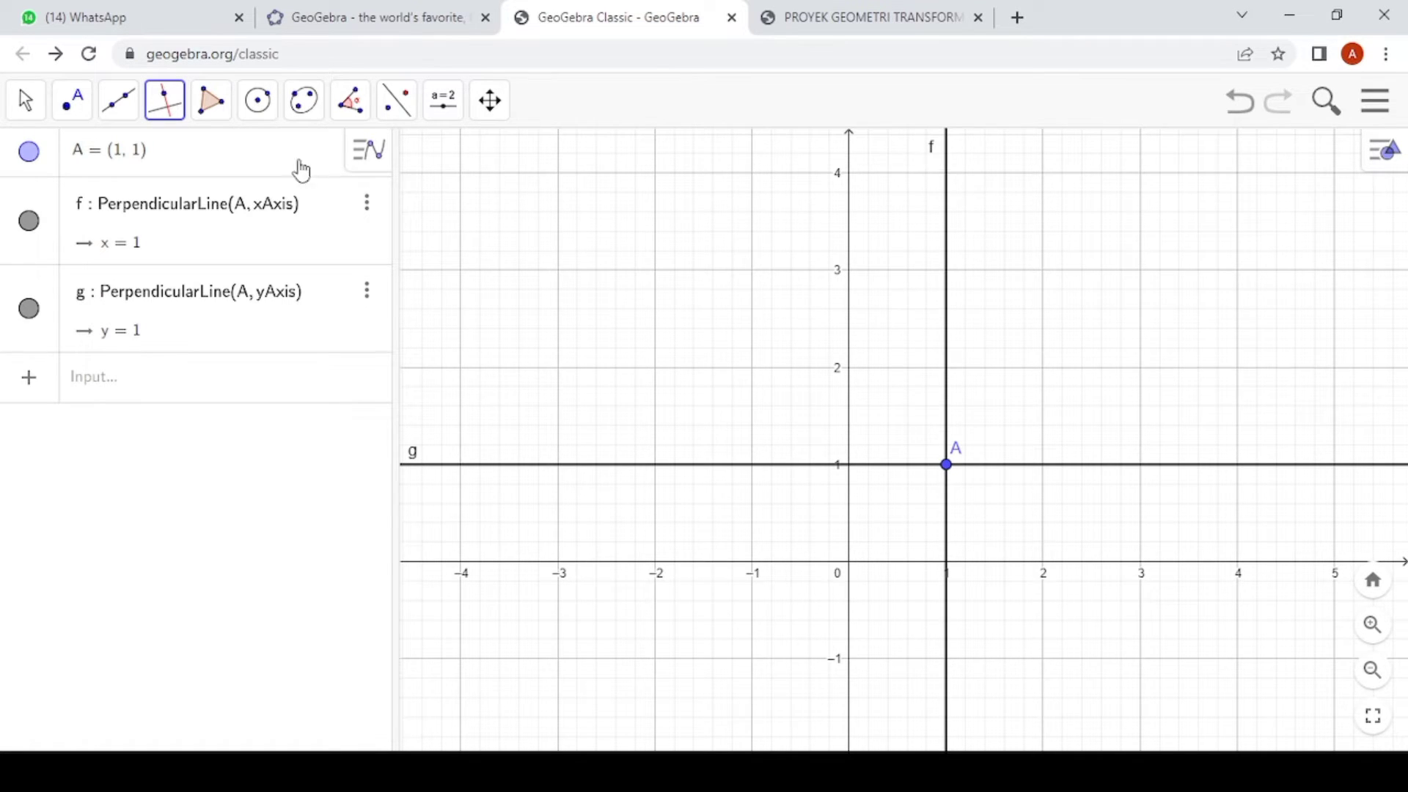
# - Rename the vertical line f to h
pyautogui.click(25, 112)
pyautogui.moveTo(489, 103)
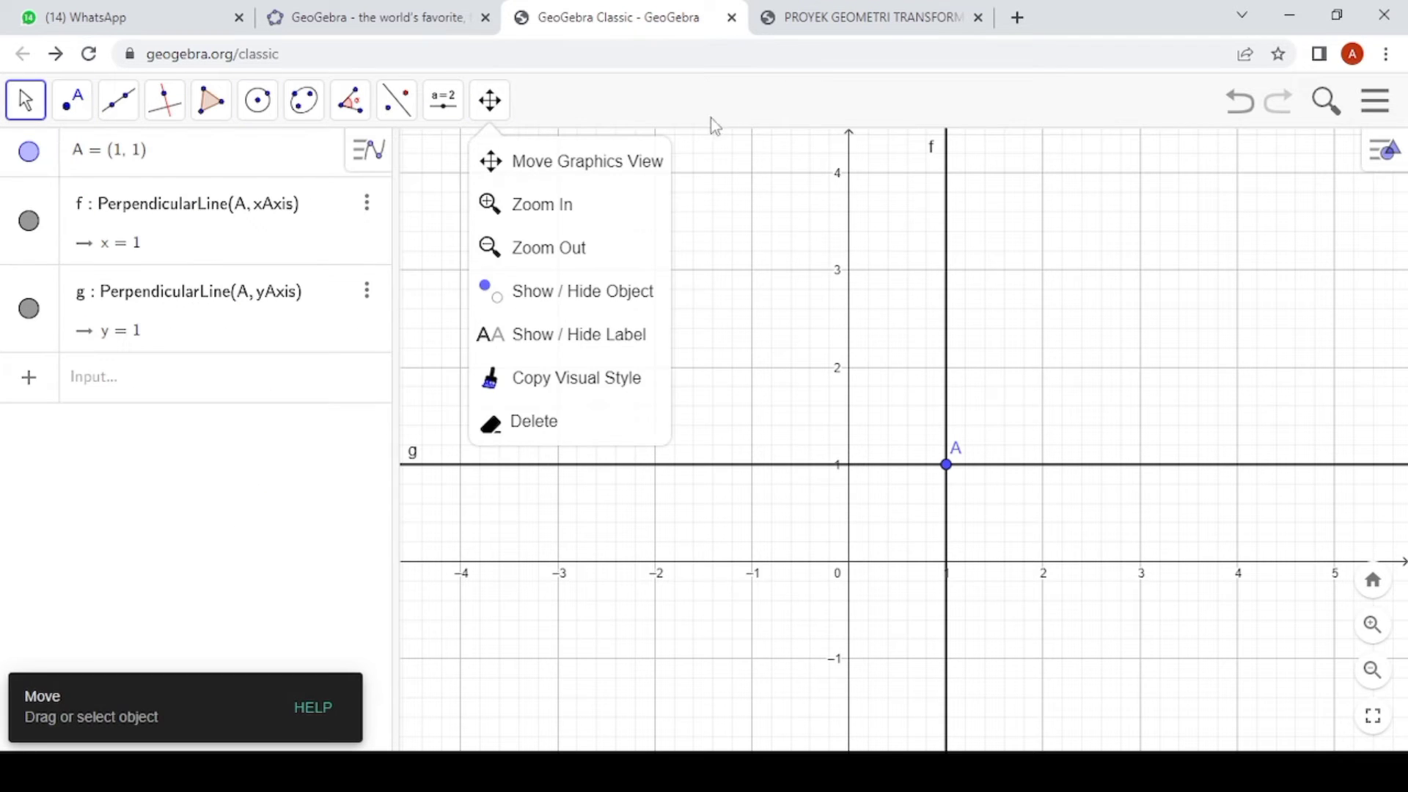
pyautogui.click(935, 150)
pyautogui.scroll(1, 933, 152)
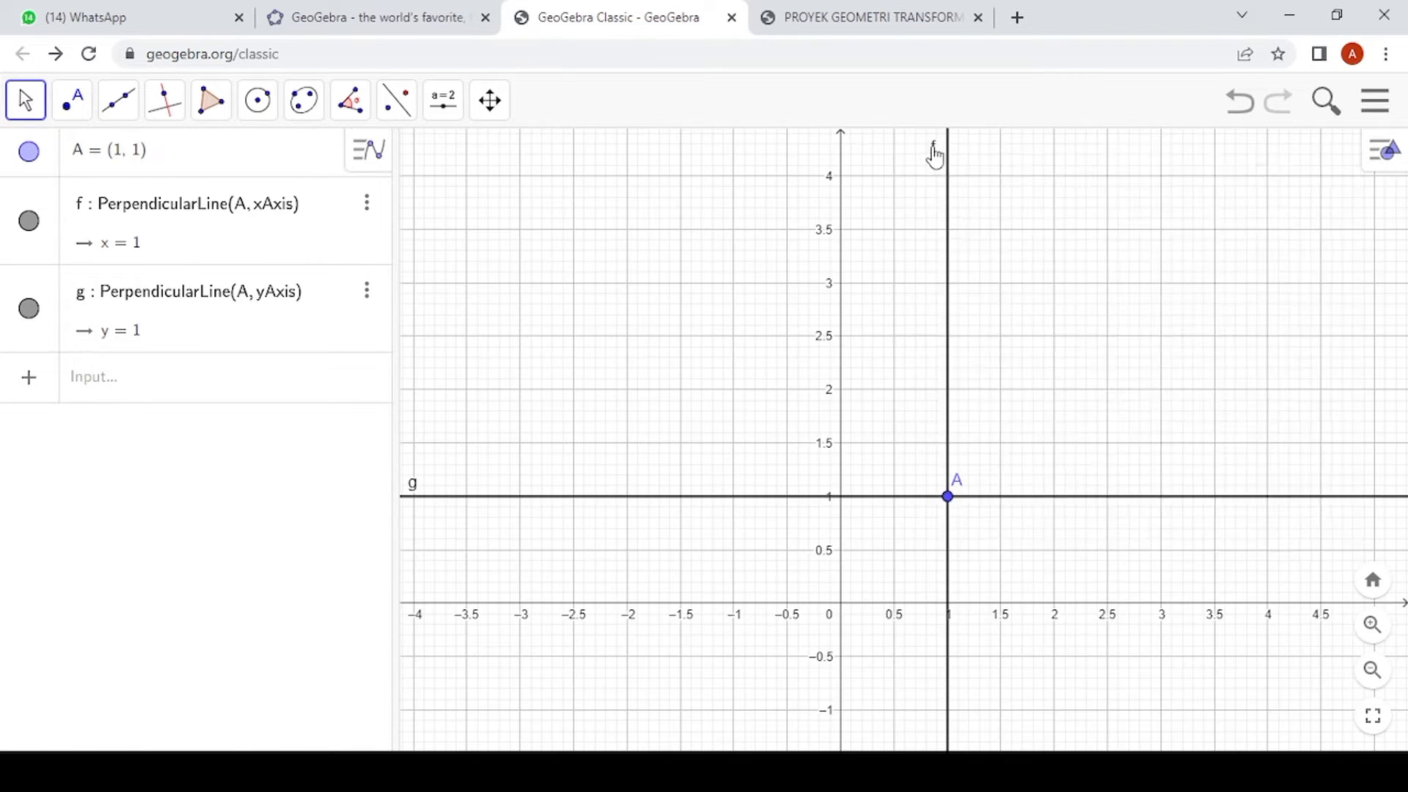
pyautogui.rightClick(933, 151)
pyautogui.click(1012, 442)
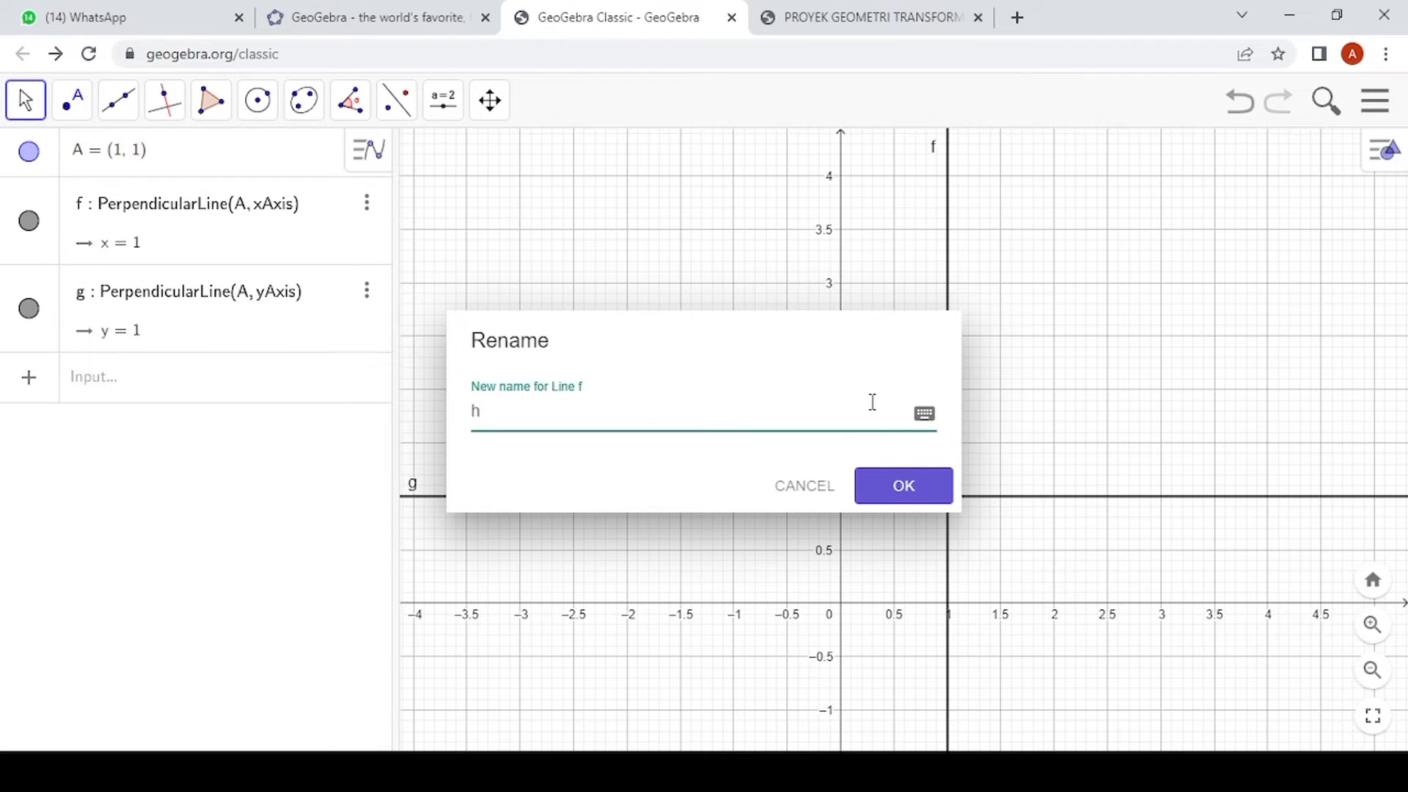
pyautogui.click(920, 491)
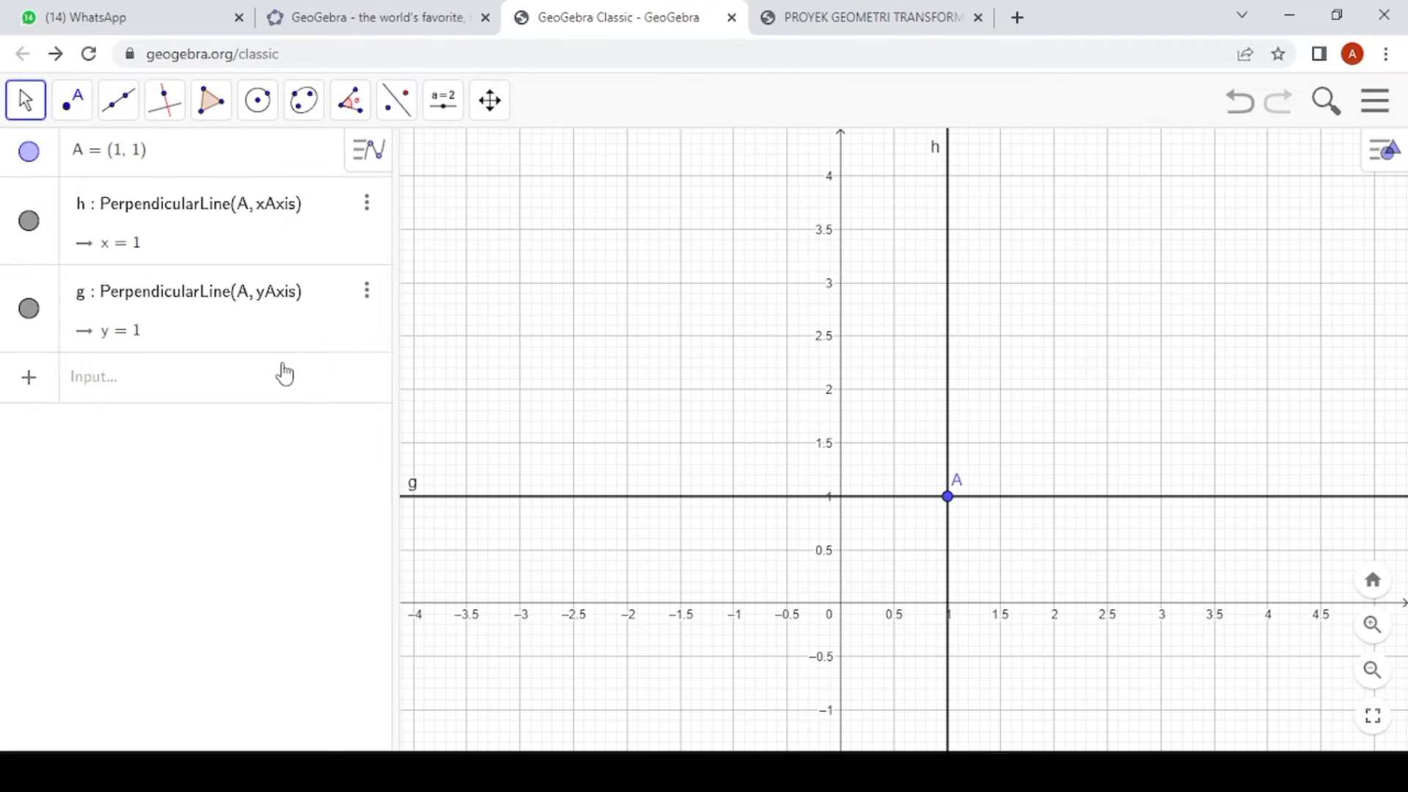
# - Define a point P = (1,1) that coincides with point A
pyautogui.click(291, 392)
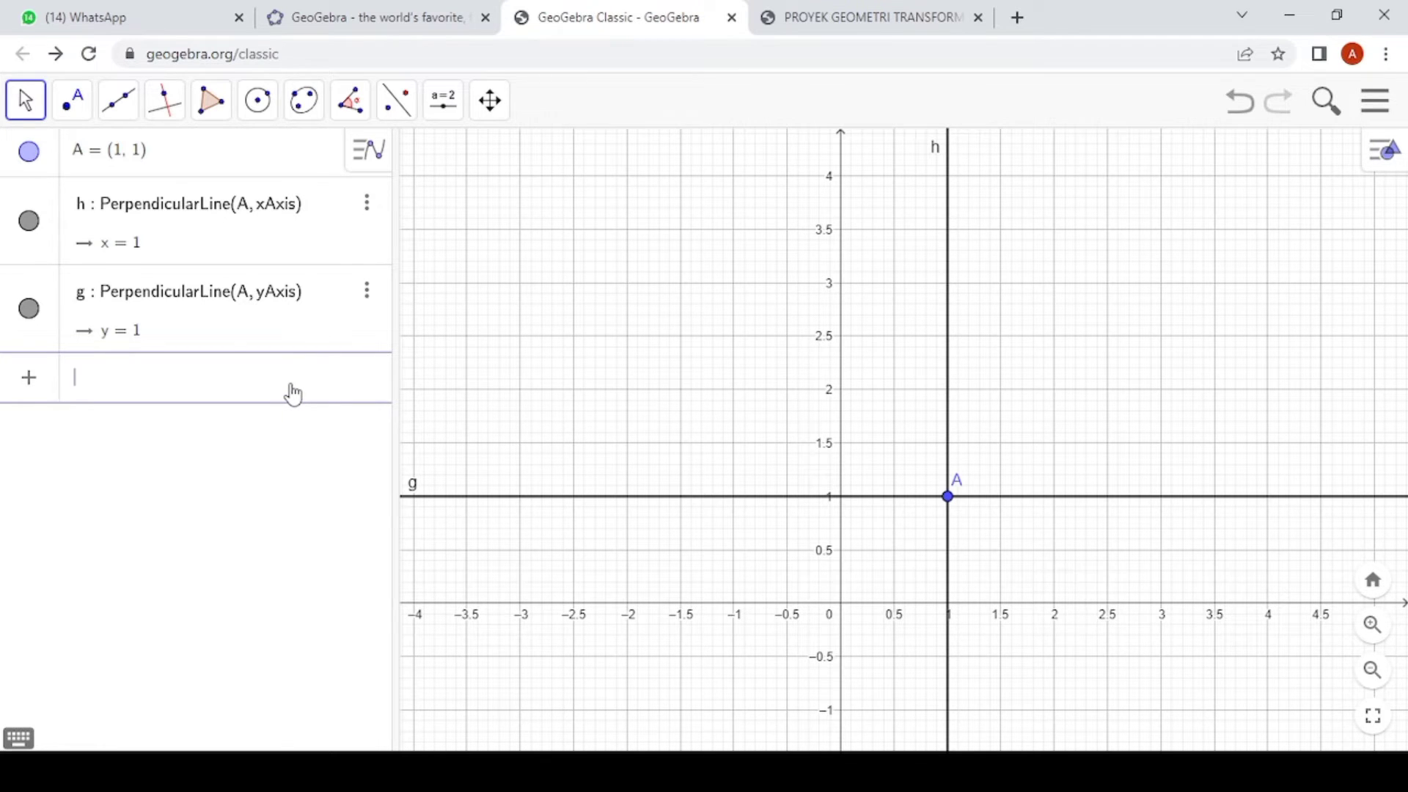
pyautogui.click(72, 99)
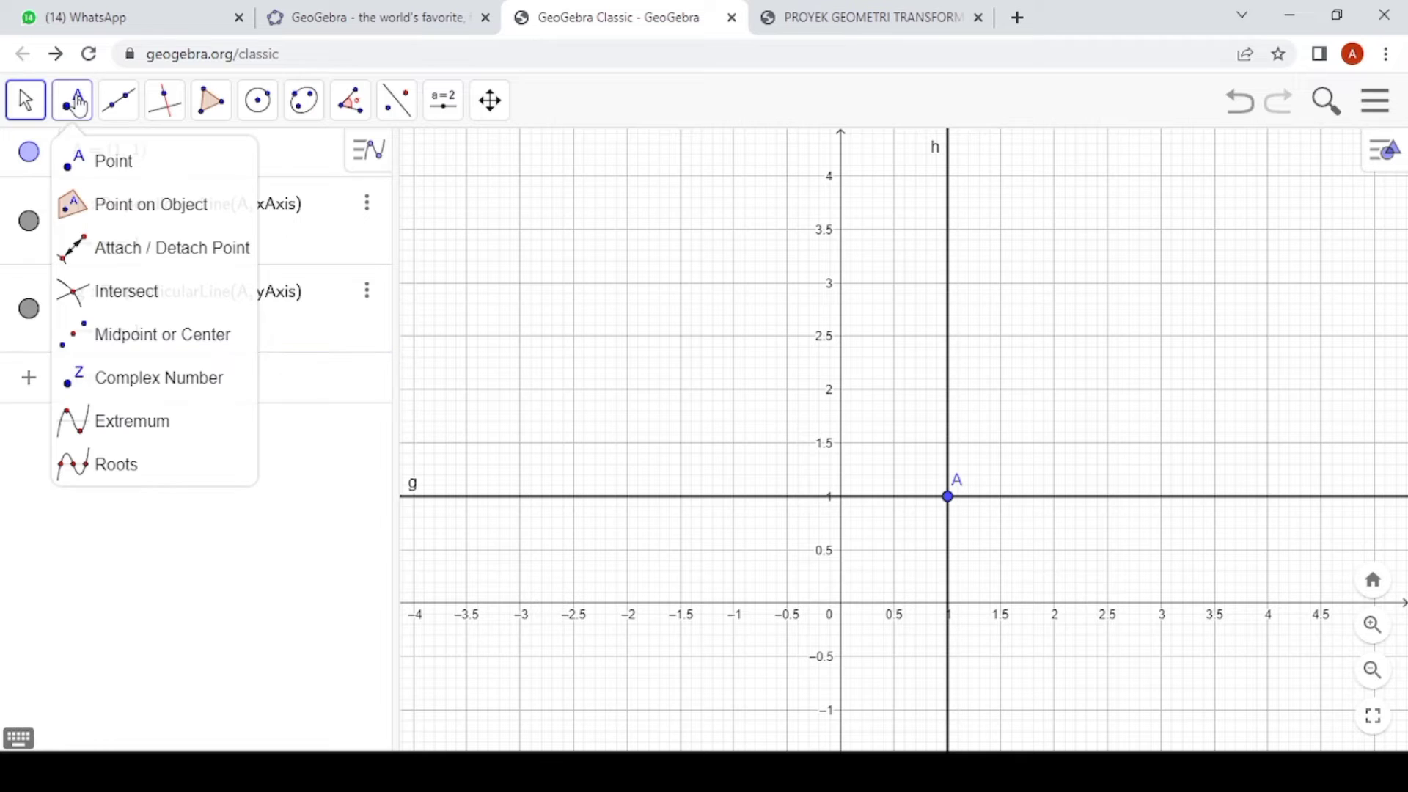
pyautogui.click(242, 168)
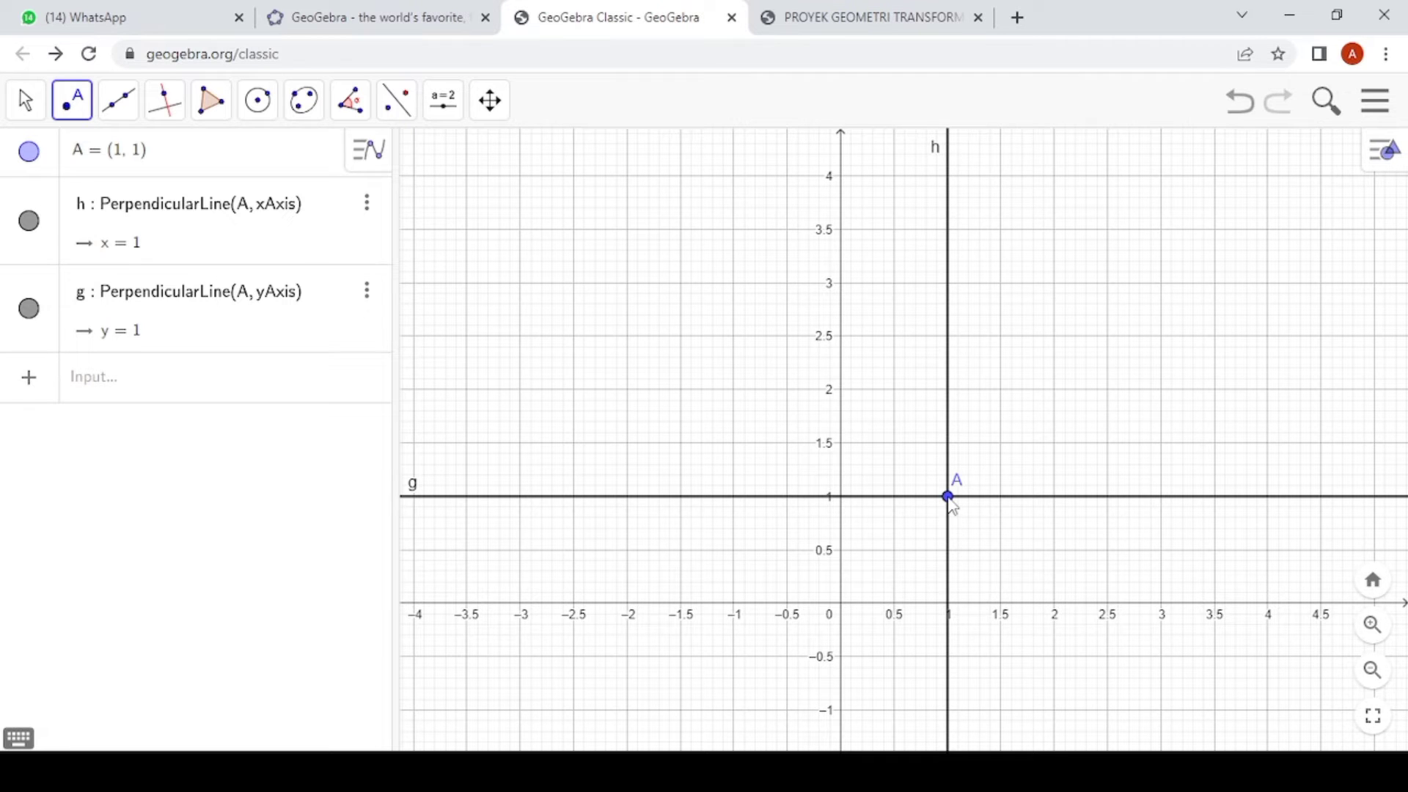
pyautogui.click(289, 387)
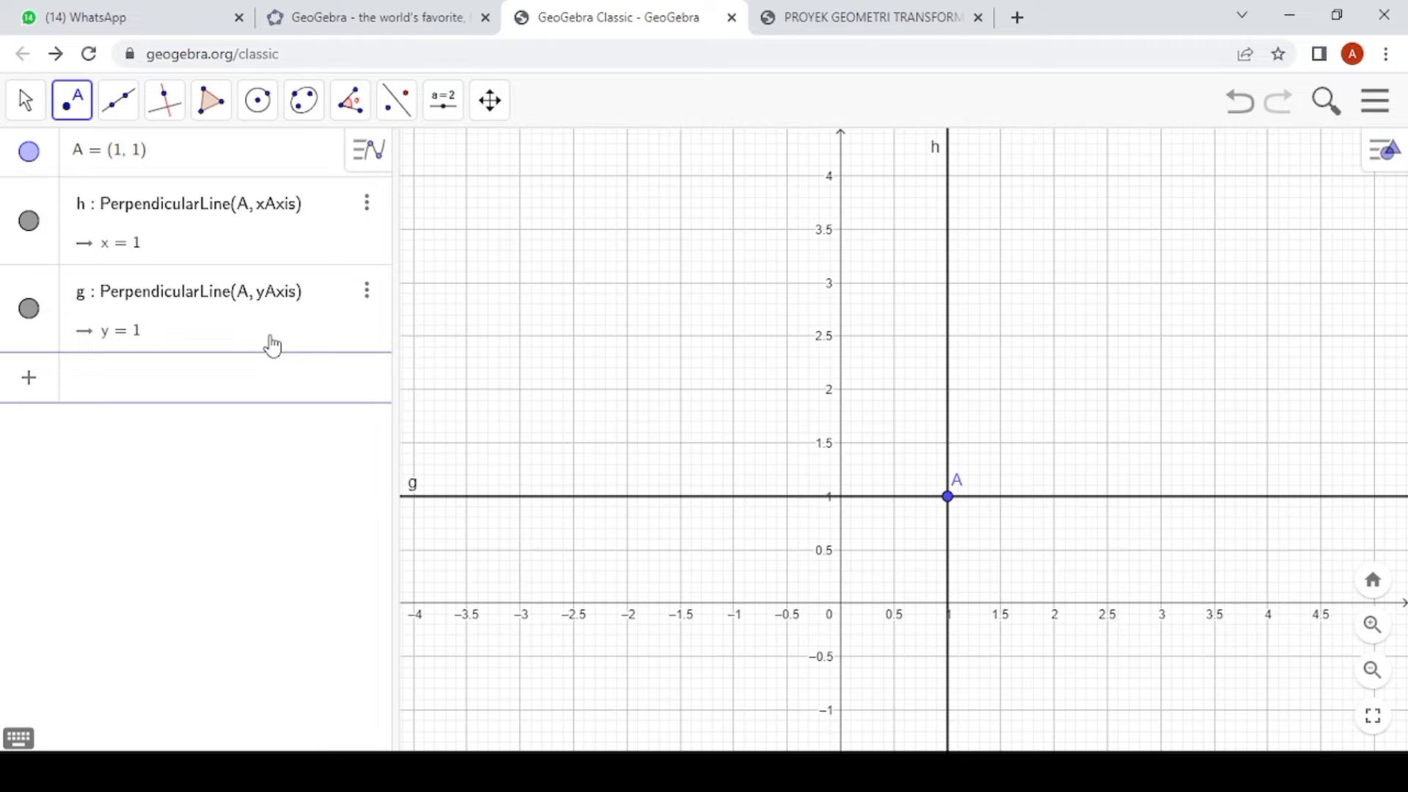
pyautogui.write('P = ')
pyautogui.write('9')
pyautogui.press('BackSpace')
pyautogui.press('BackSpace')
pyautogui.press('BackSpace')
pyautogui.write('(1,1')
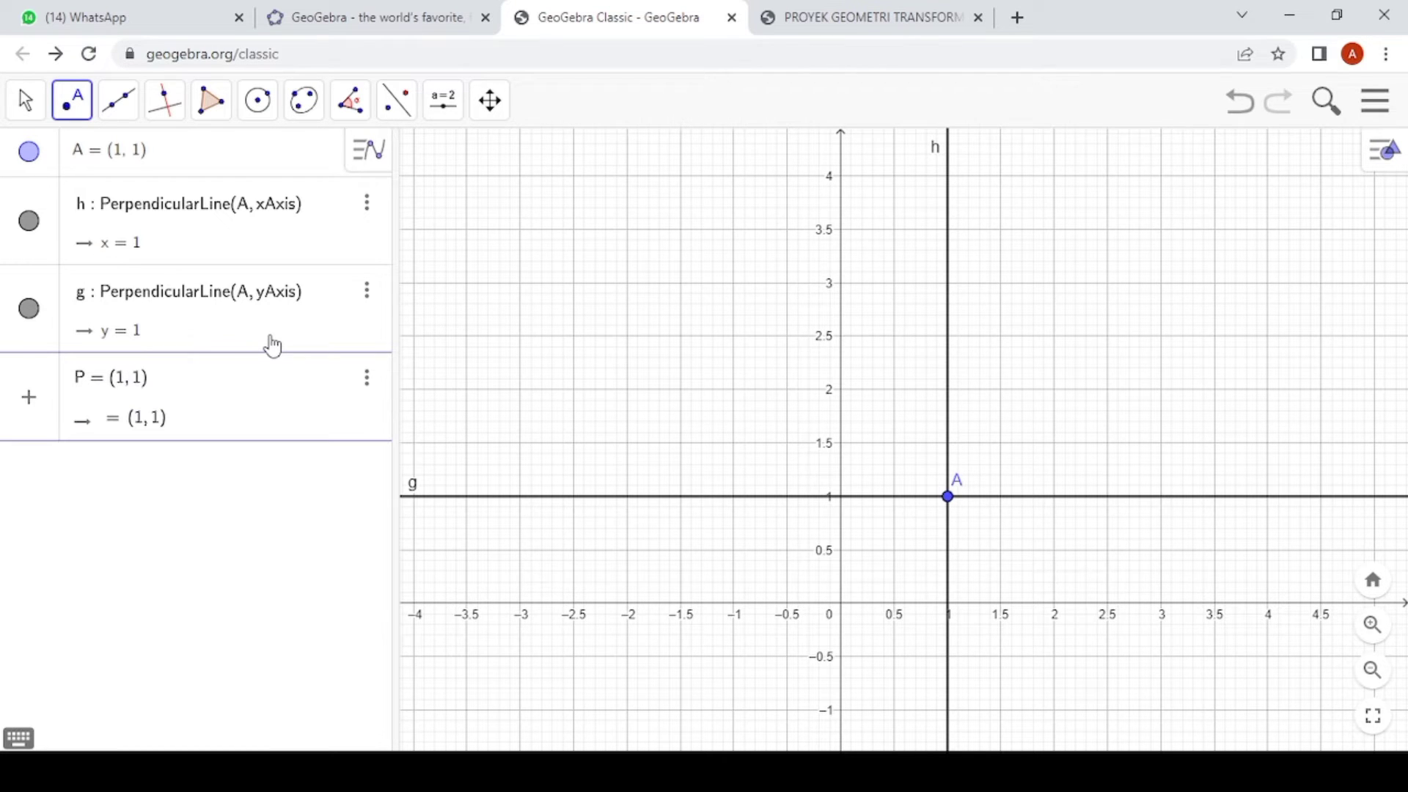
pyautogui.press('Return')
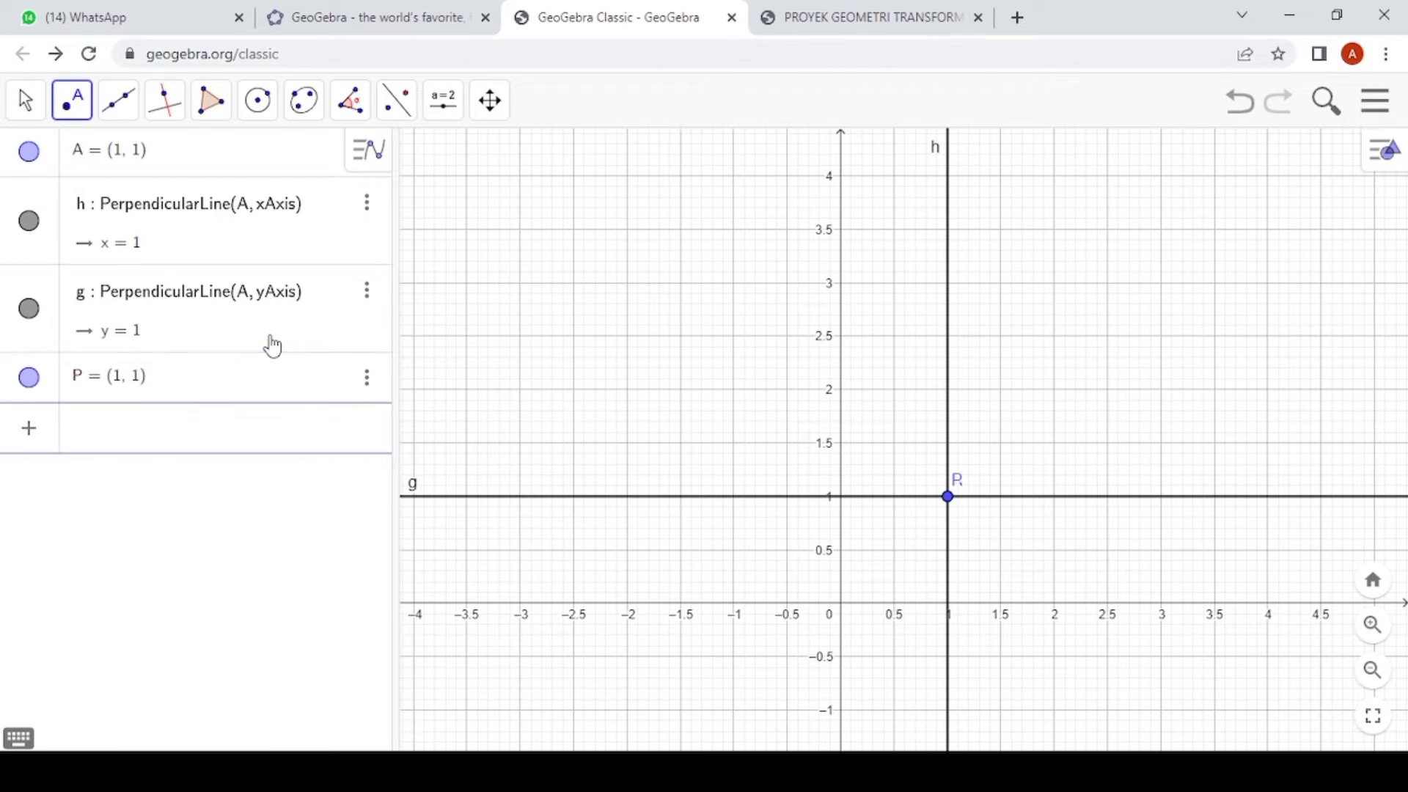
pyautogui.click(317, 546)
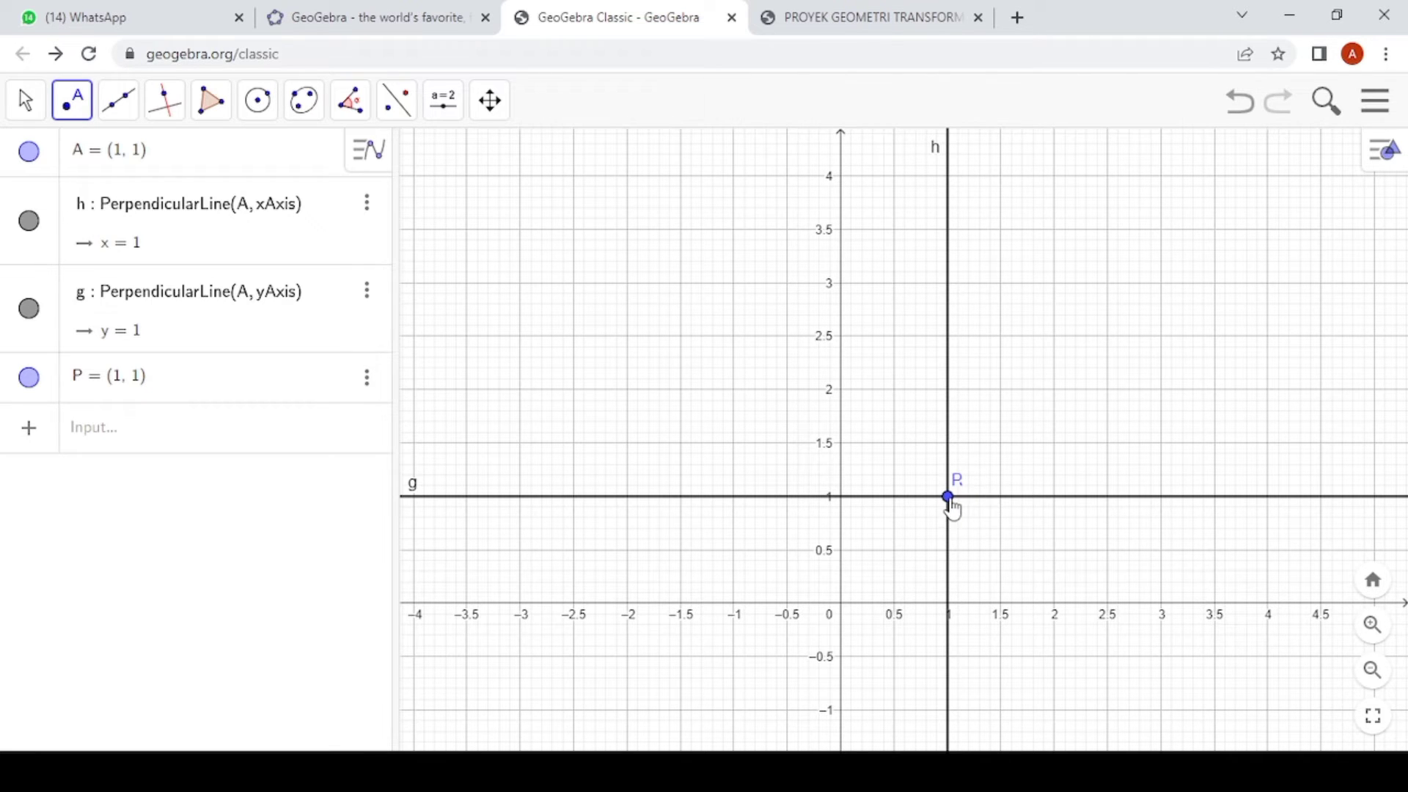
# - Reflect point P about line g, and reflect the resulting image P' about line h
pyautogui.click(391, 106)
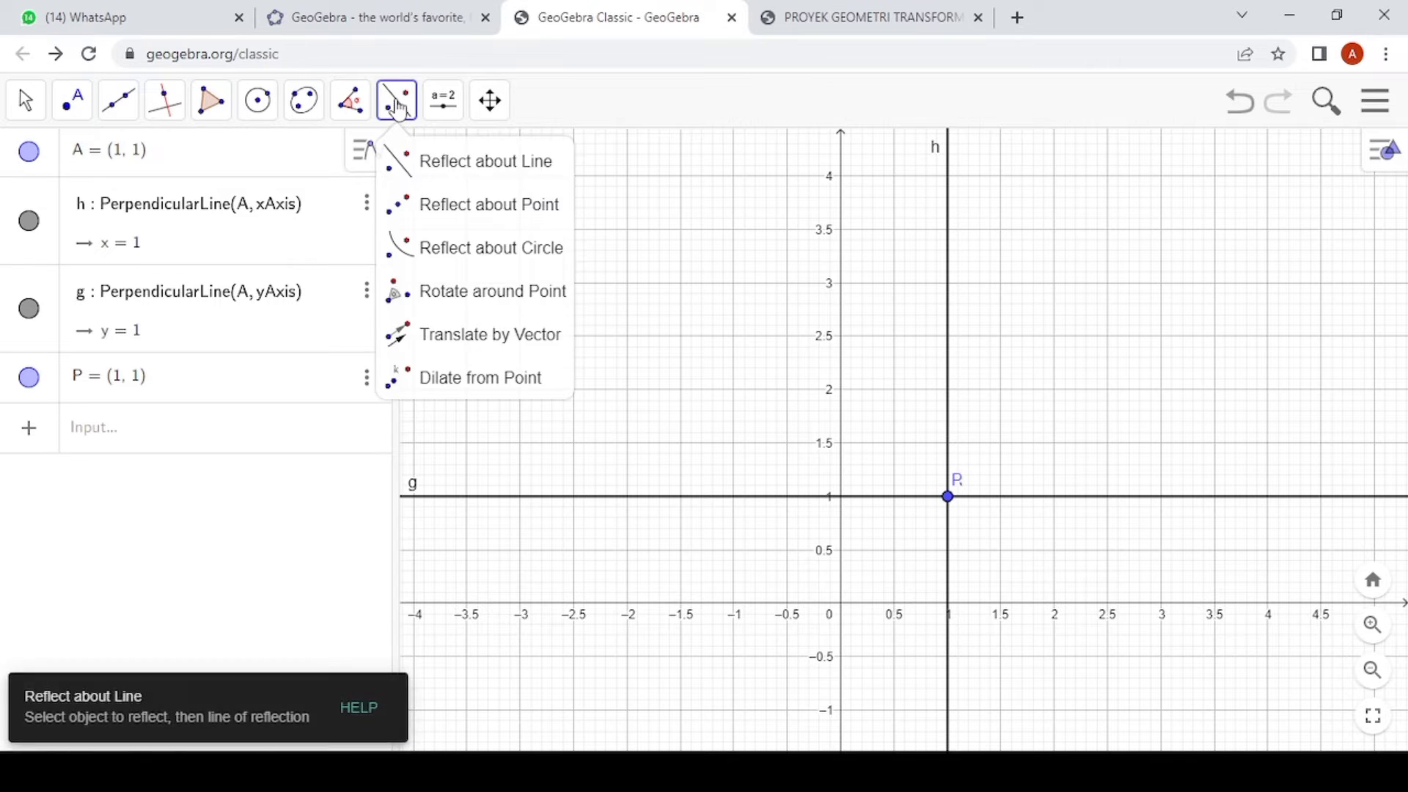
pyautogui.click(440, 177)
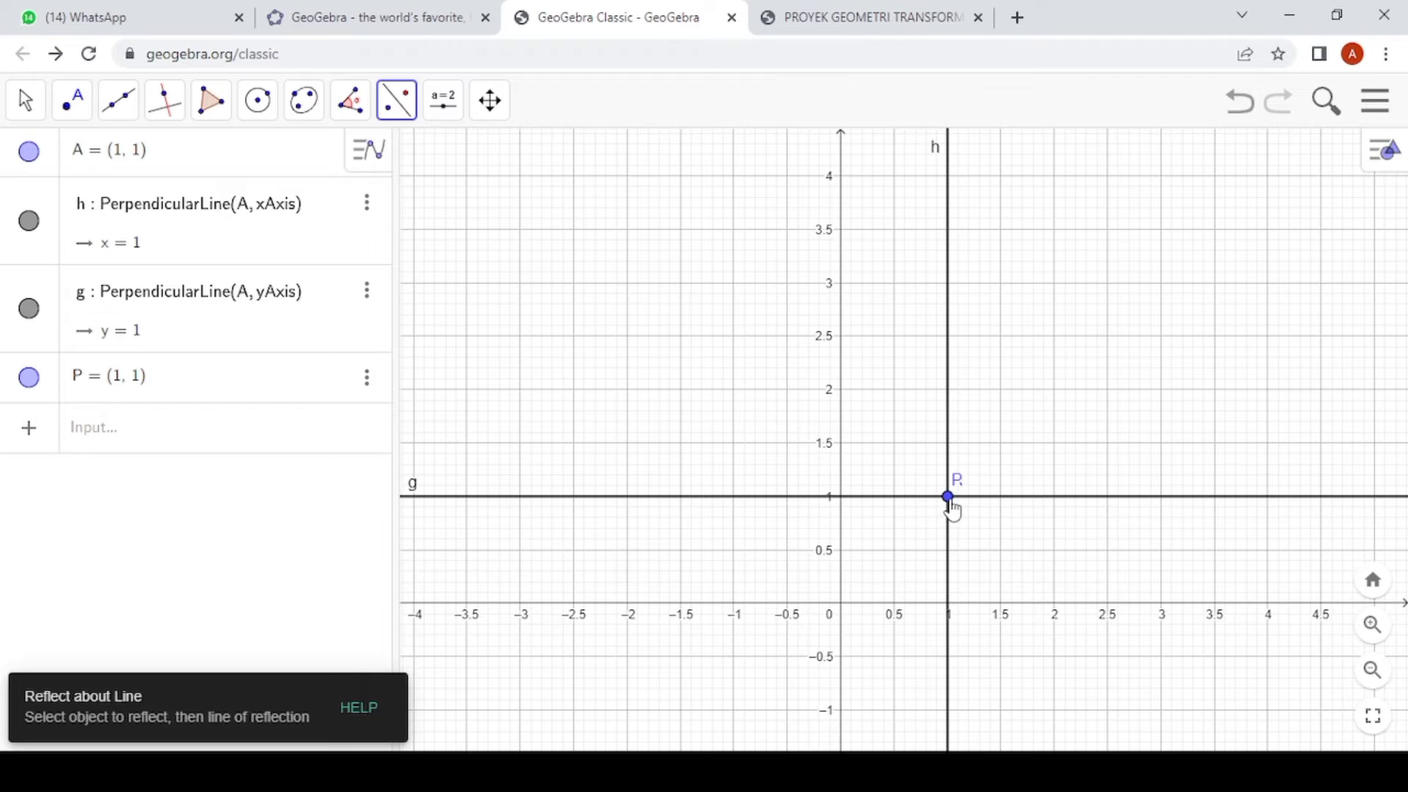
pyautogui.click(45, 399)
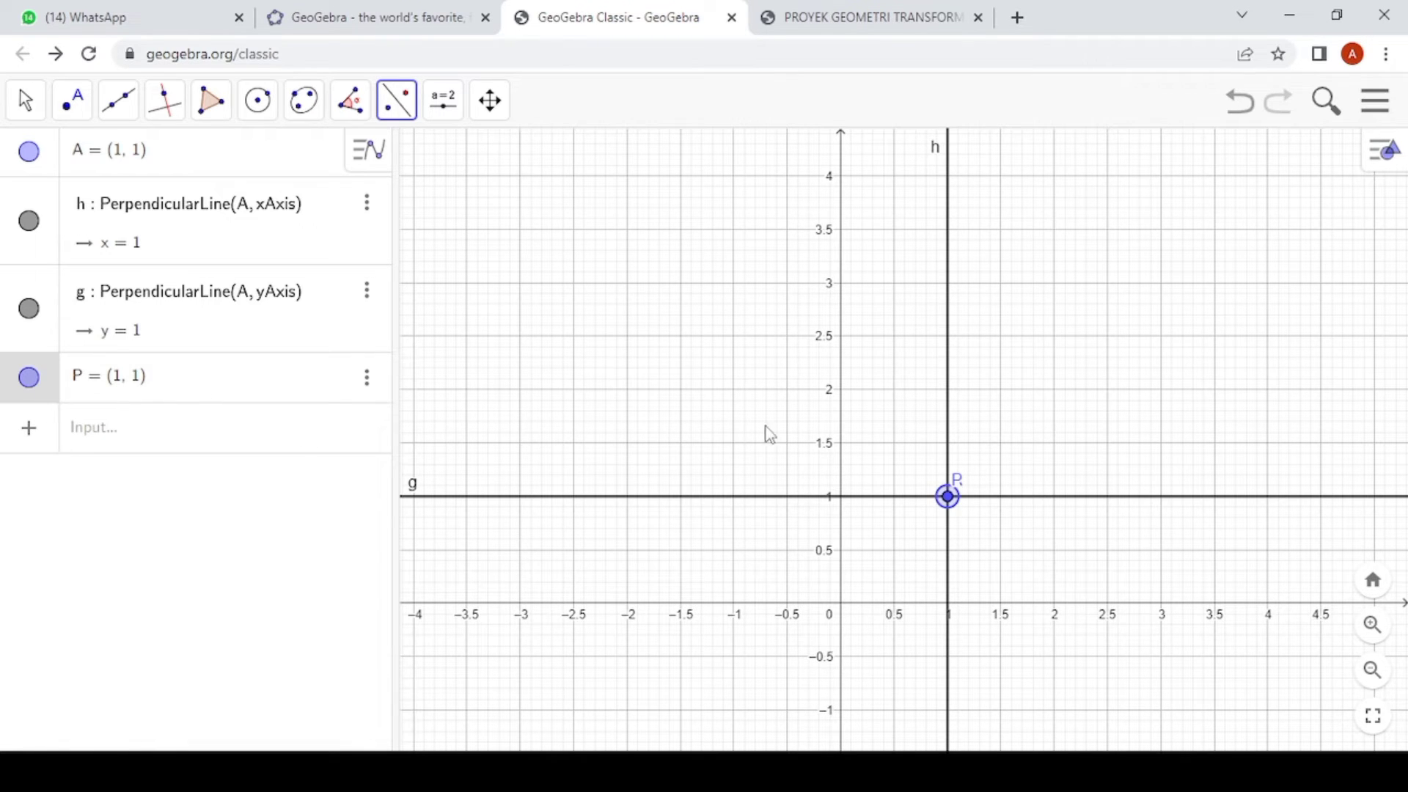
pyautogui.click(1024, 501)
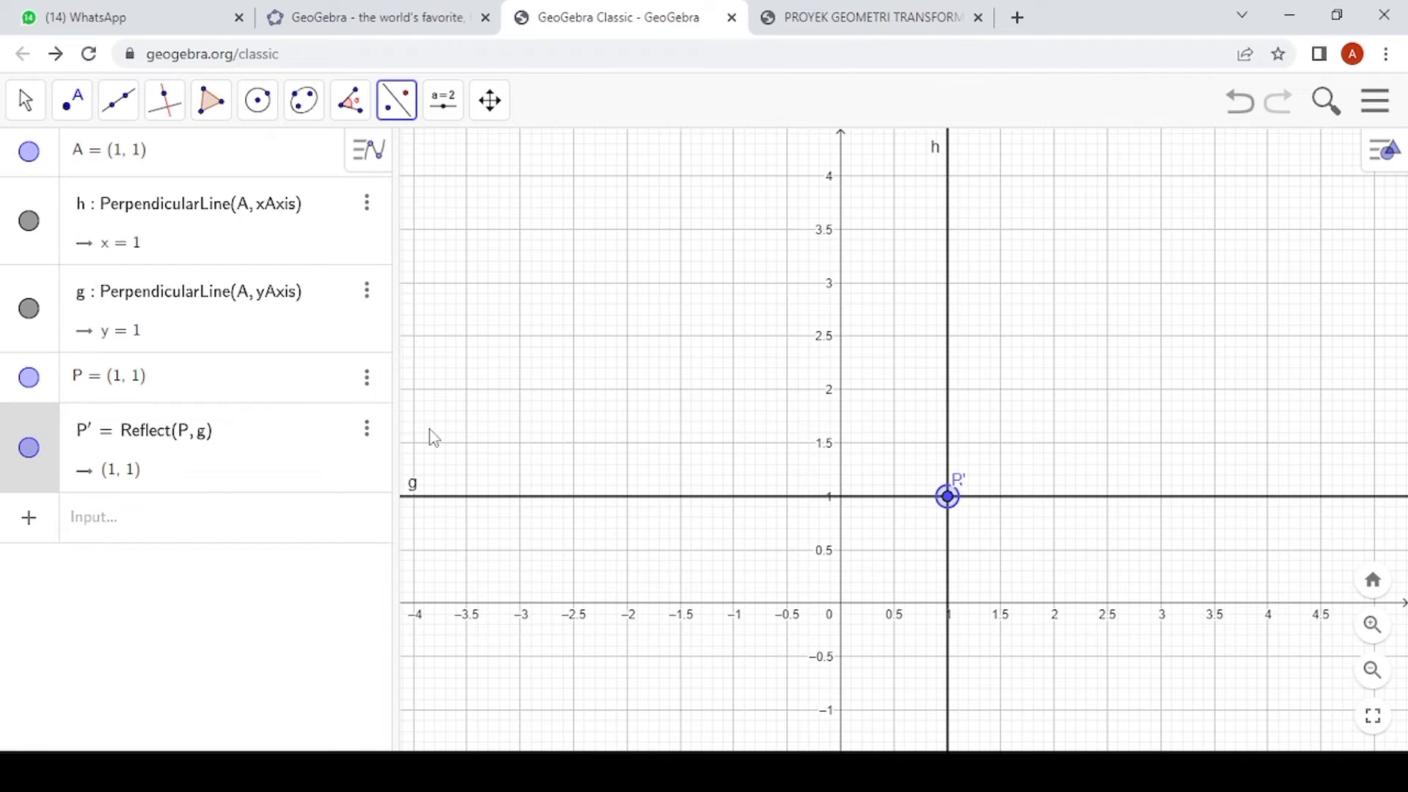
pyautogui.click(948, 415)
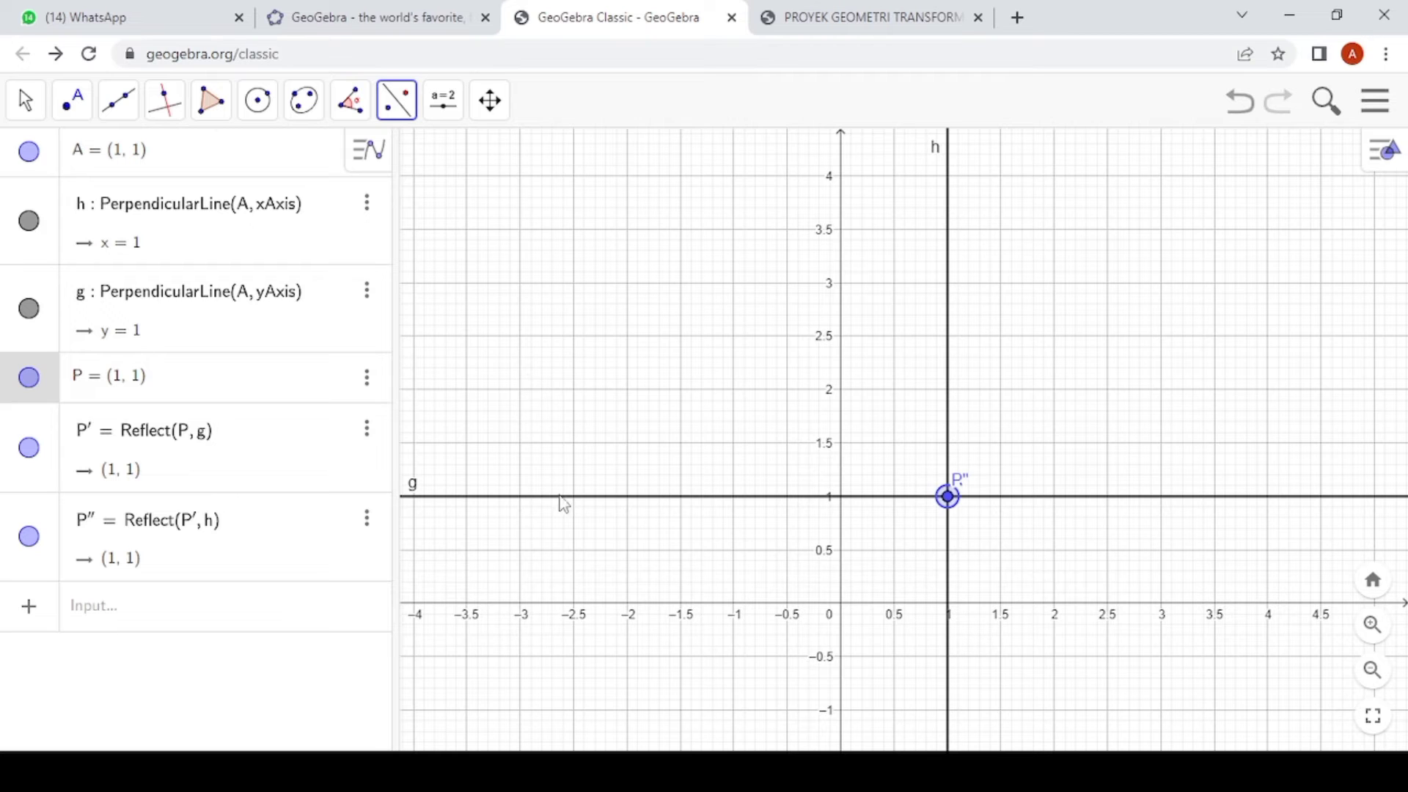
pyautogui.click(948, 377)
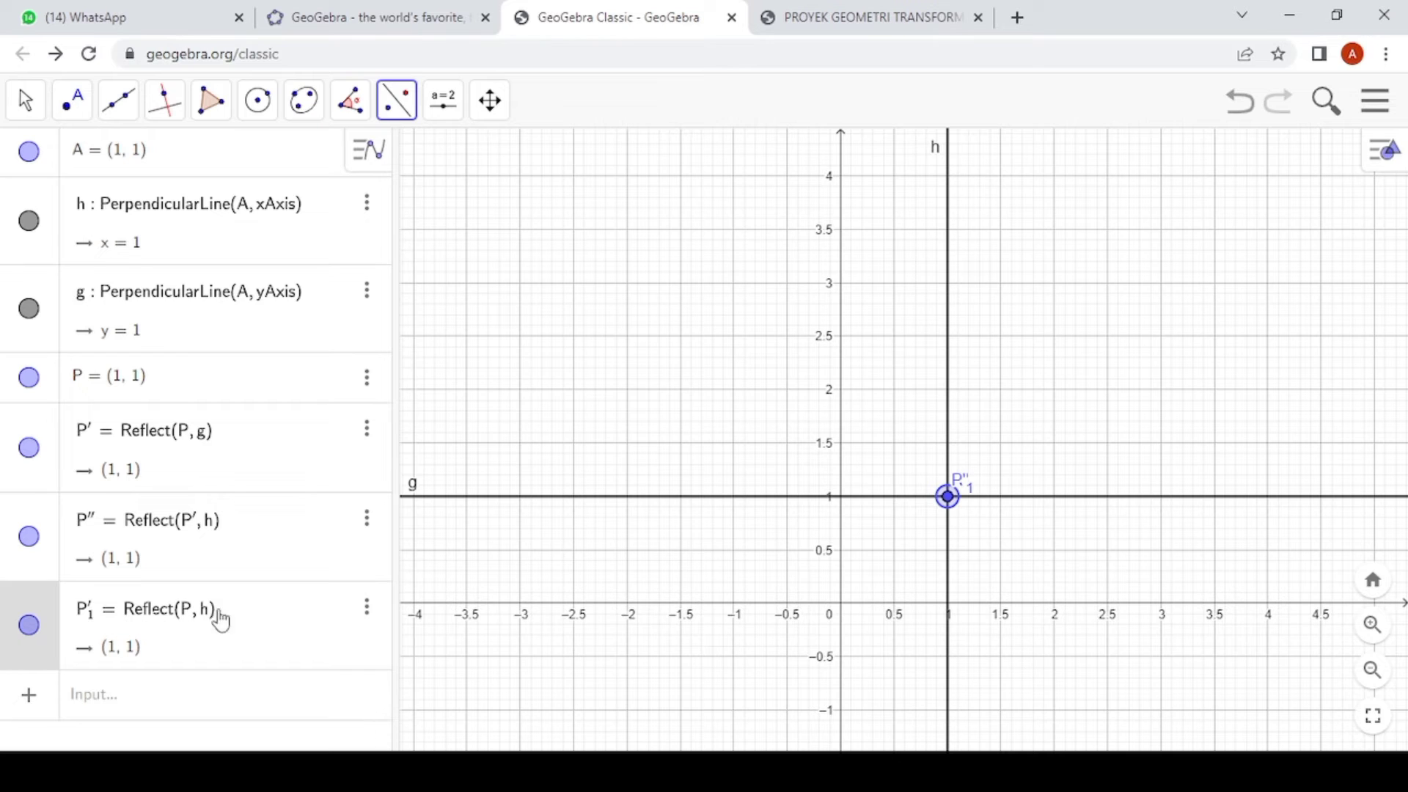
pyautogui.click(629, 497)
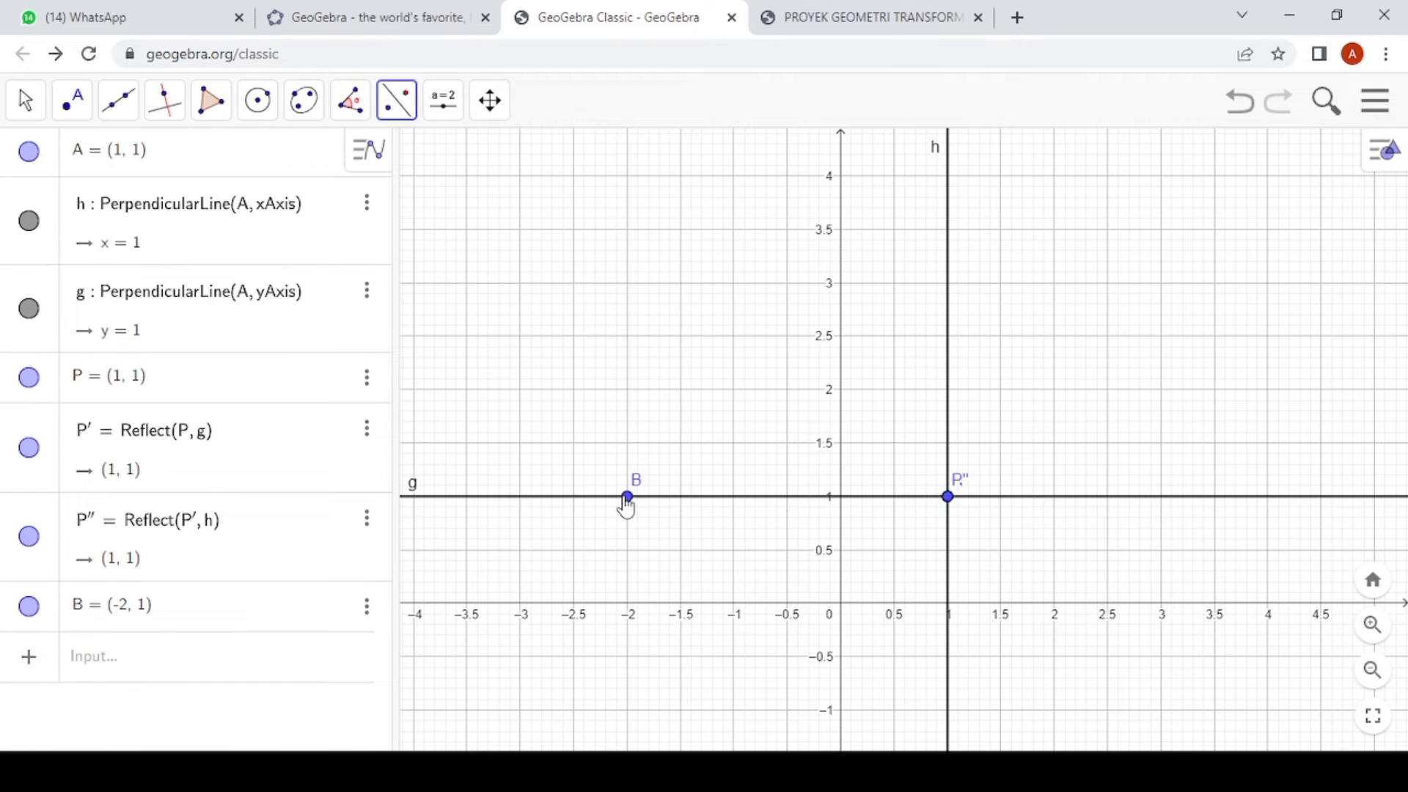
pyautogui.press('Delete')
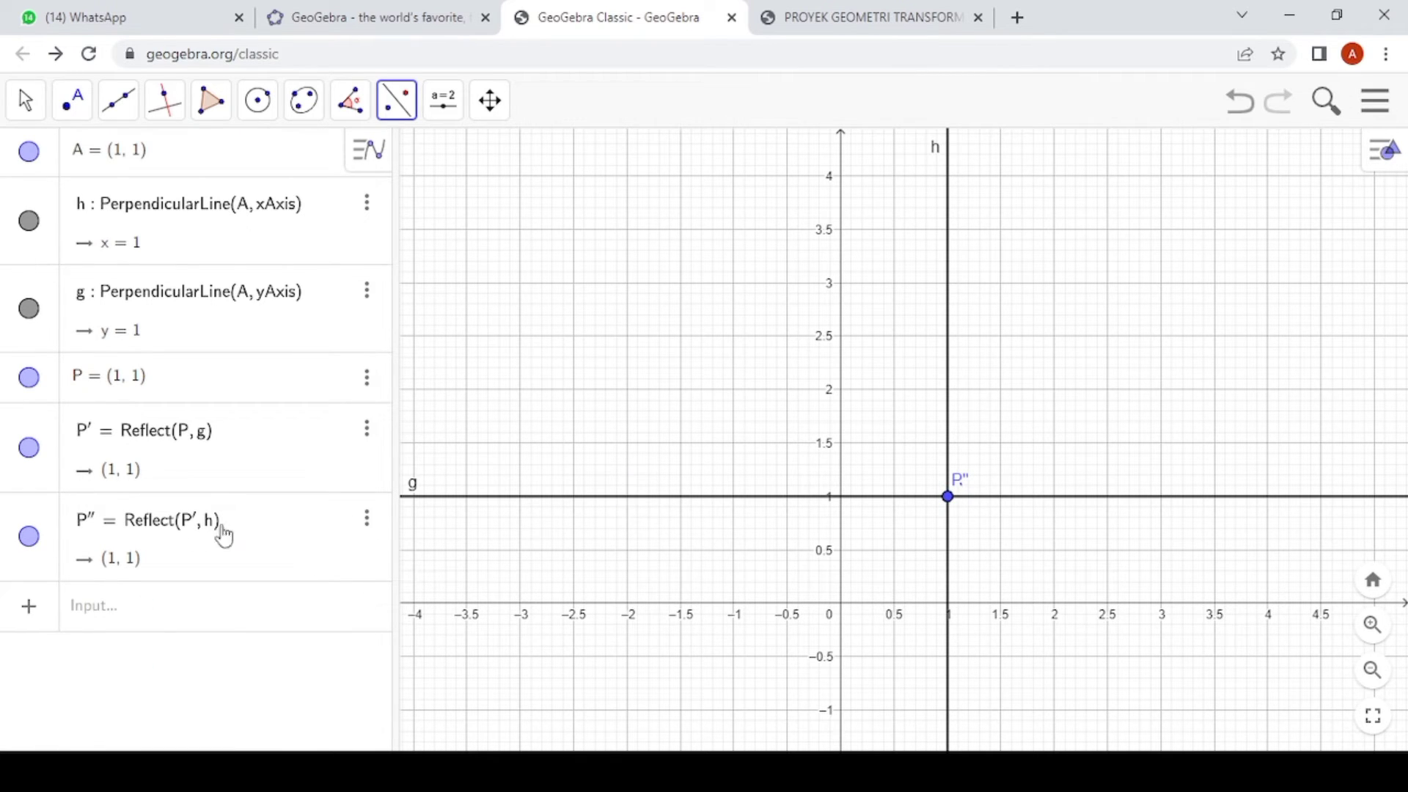
# - Reflect the original point P about line h, and reflect that image about line g
pyautogui.click(46, 377)
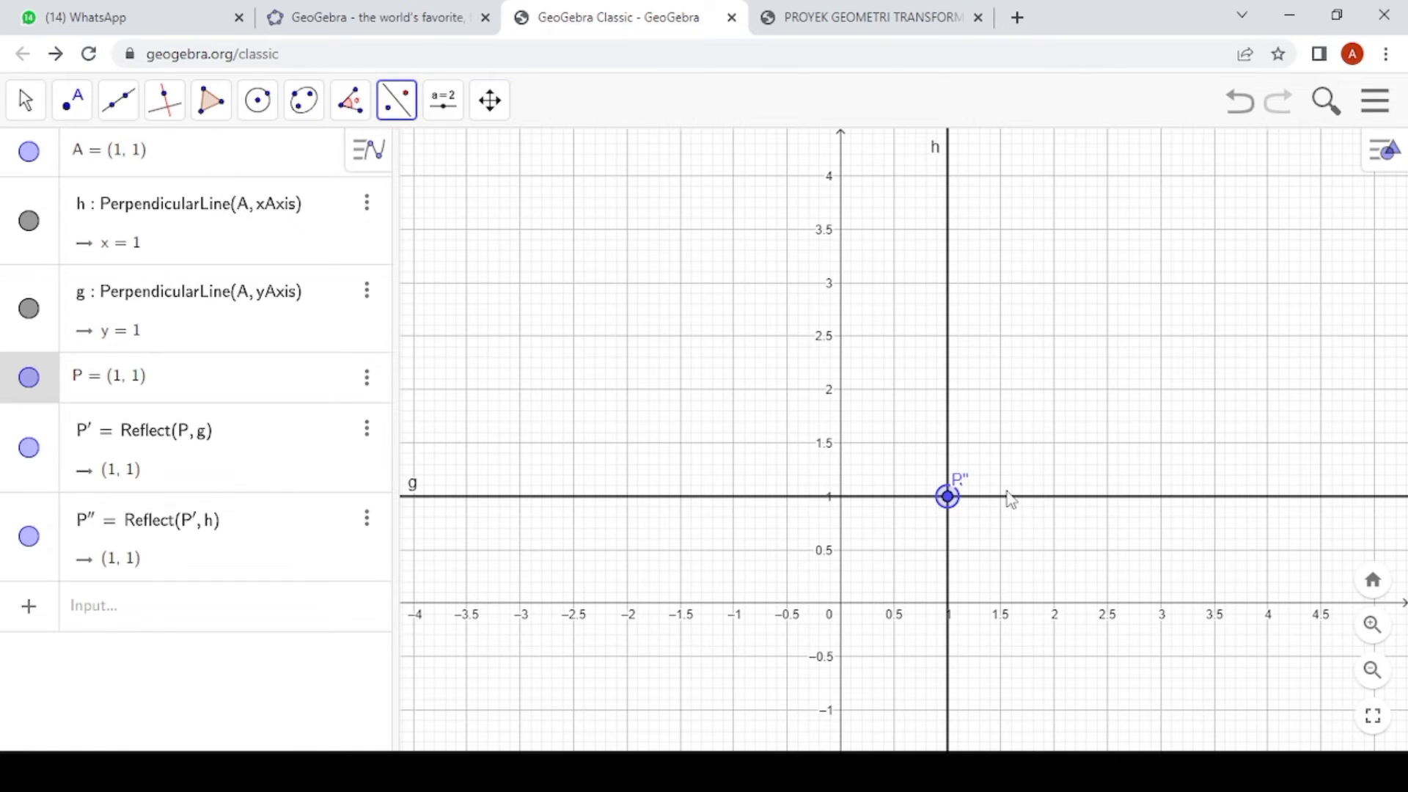
pyautogui.click(951, 423)
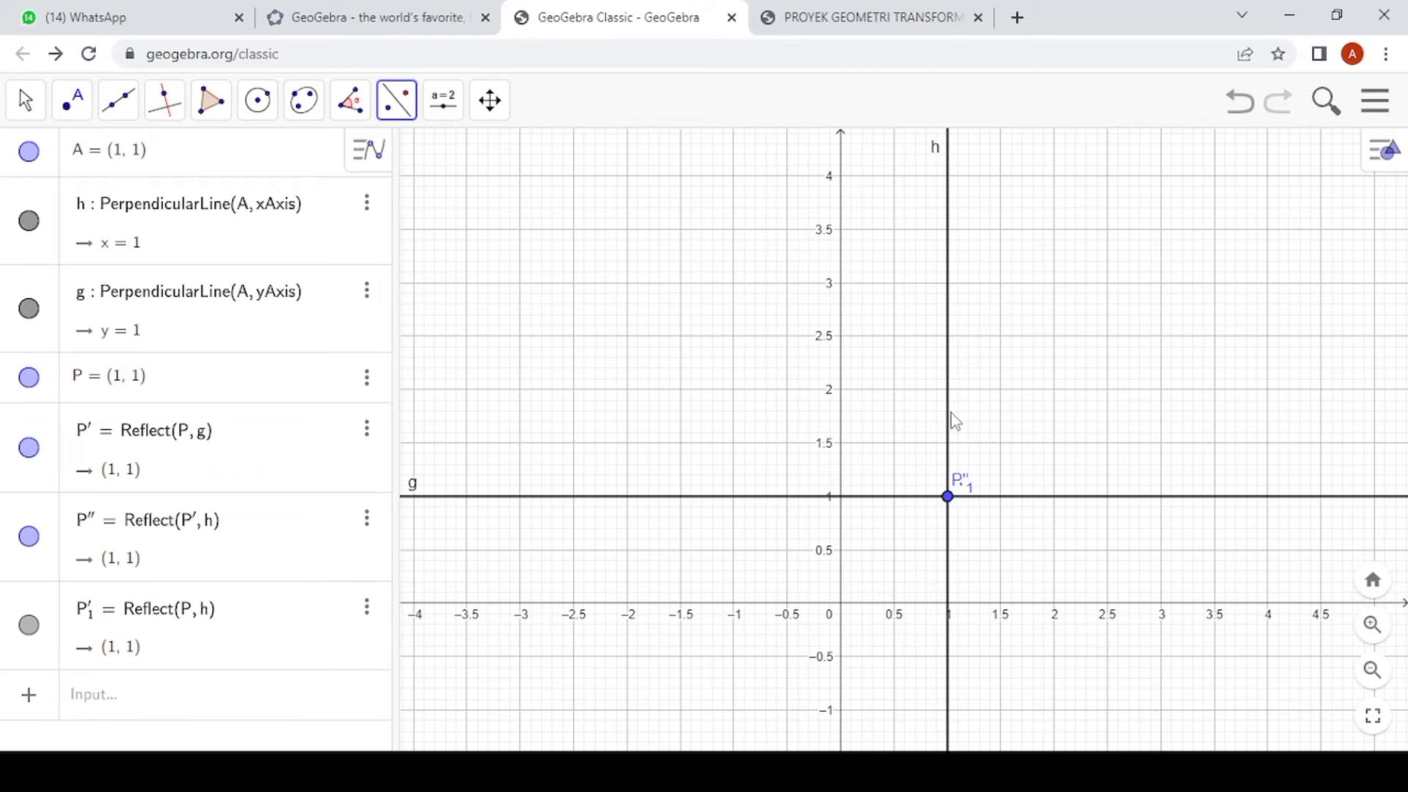
pyautogui.click(48, 613)
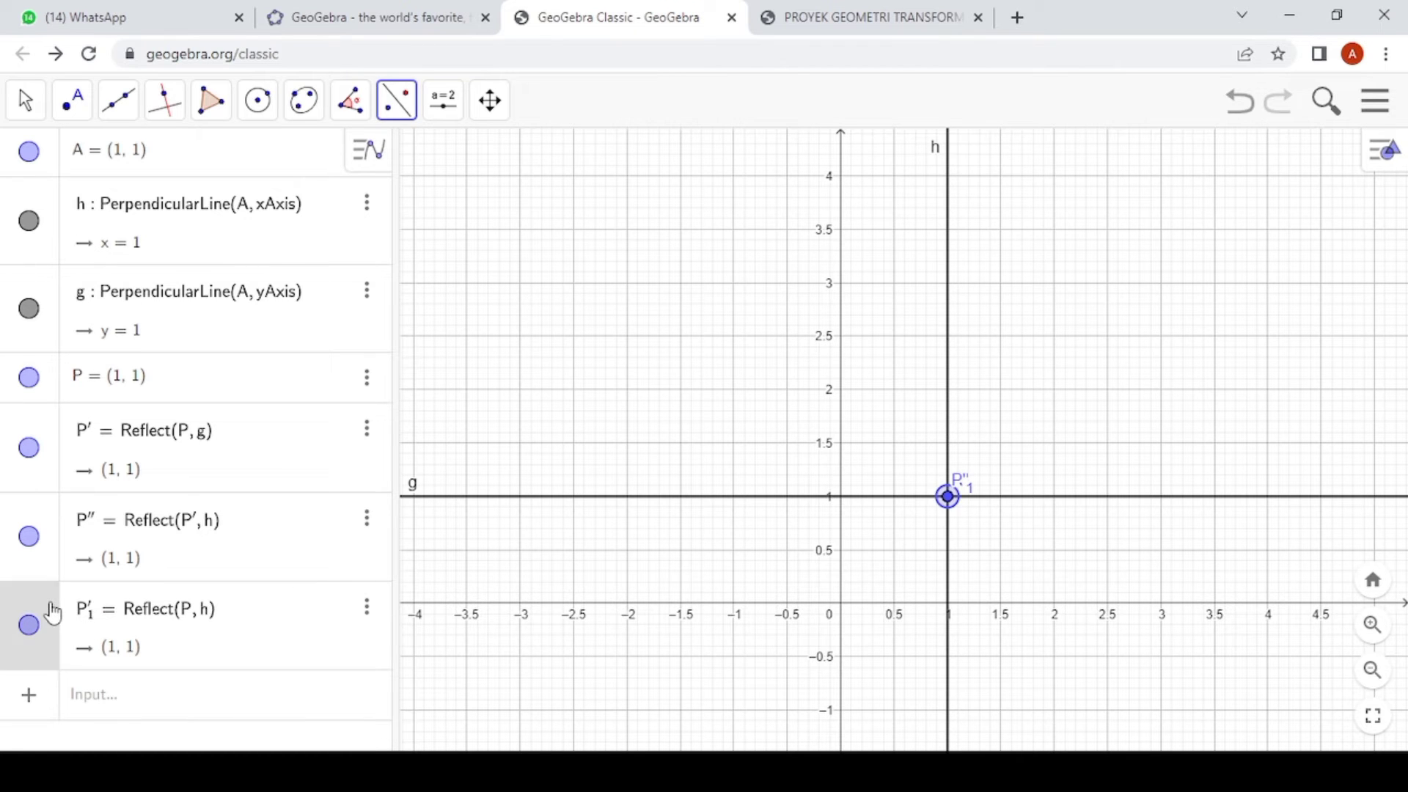
pyautogui.click(817, 498)
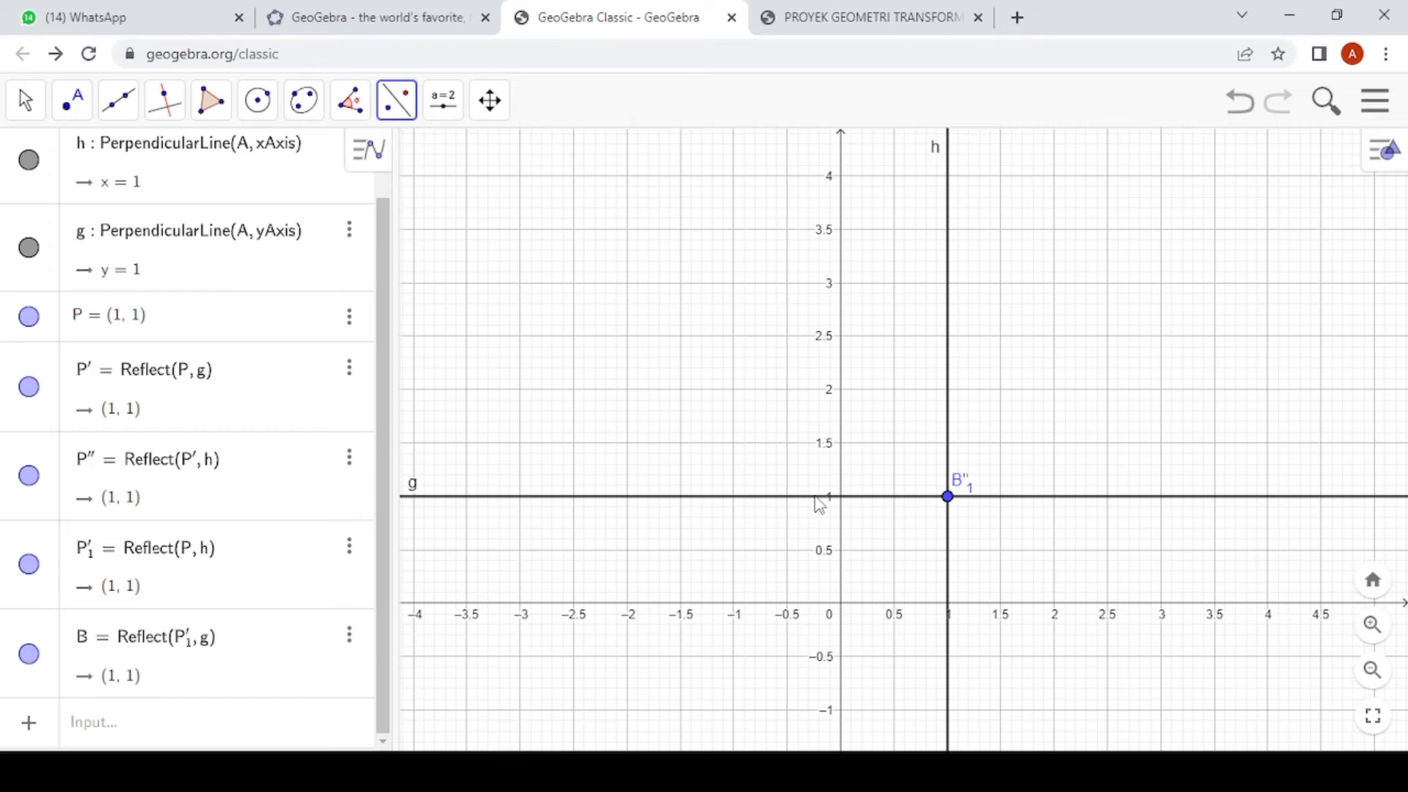
# - Rename point B, the image of P'_1 reflected about line g, to P''_1 and close its settings
pyautogui.click(348, 638)
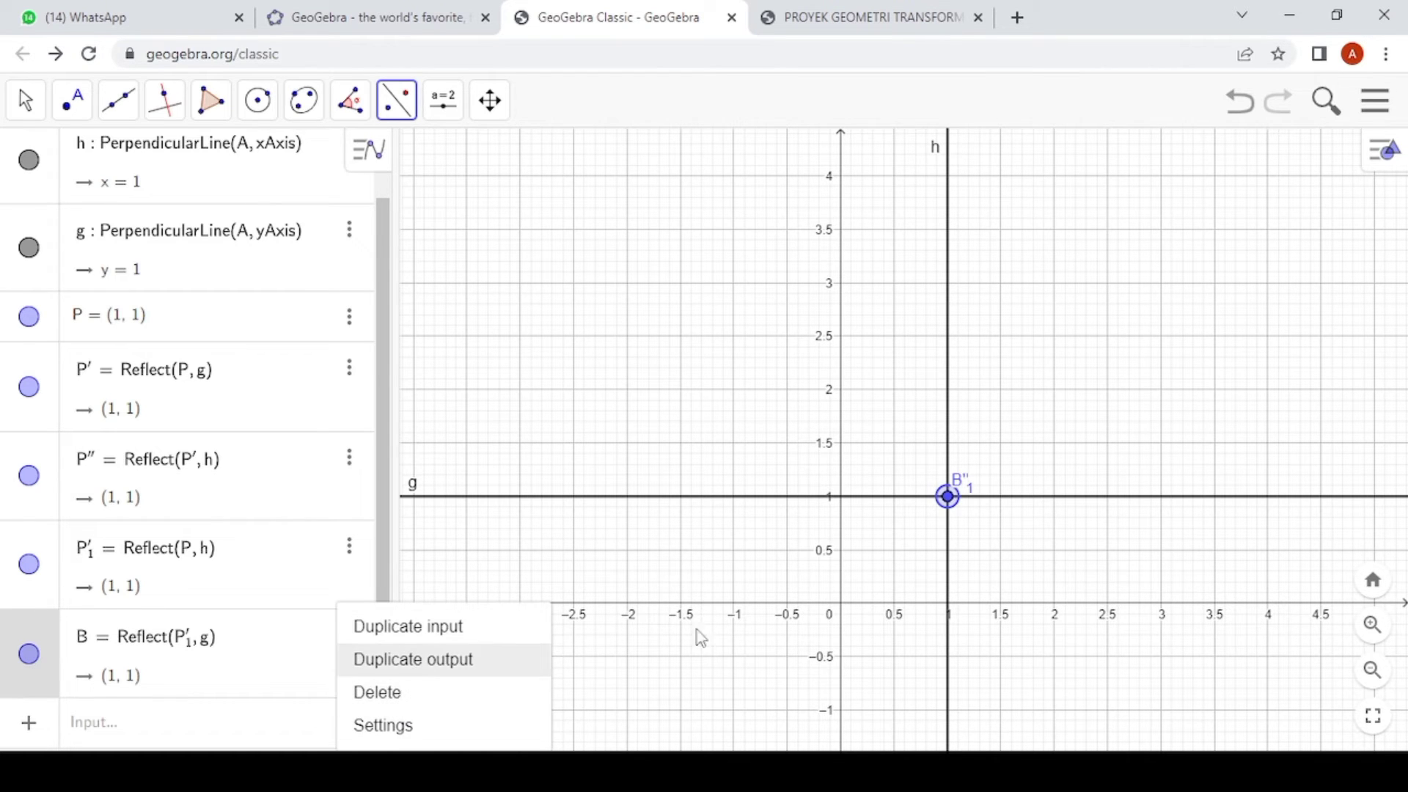
pyautogui.click(443, 723)
pyautogui.click(1054, 249)
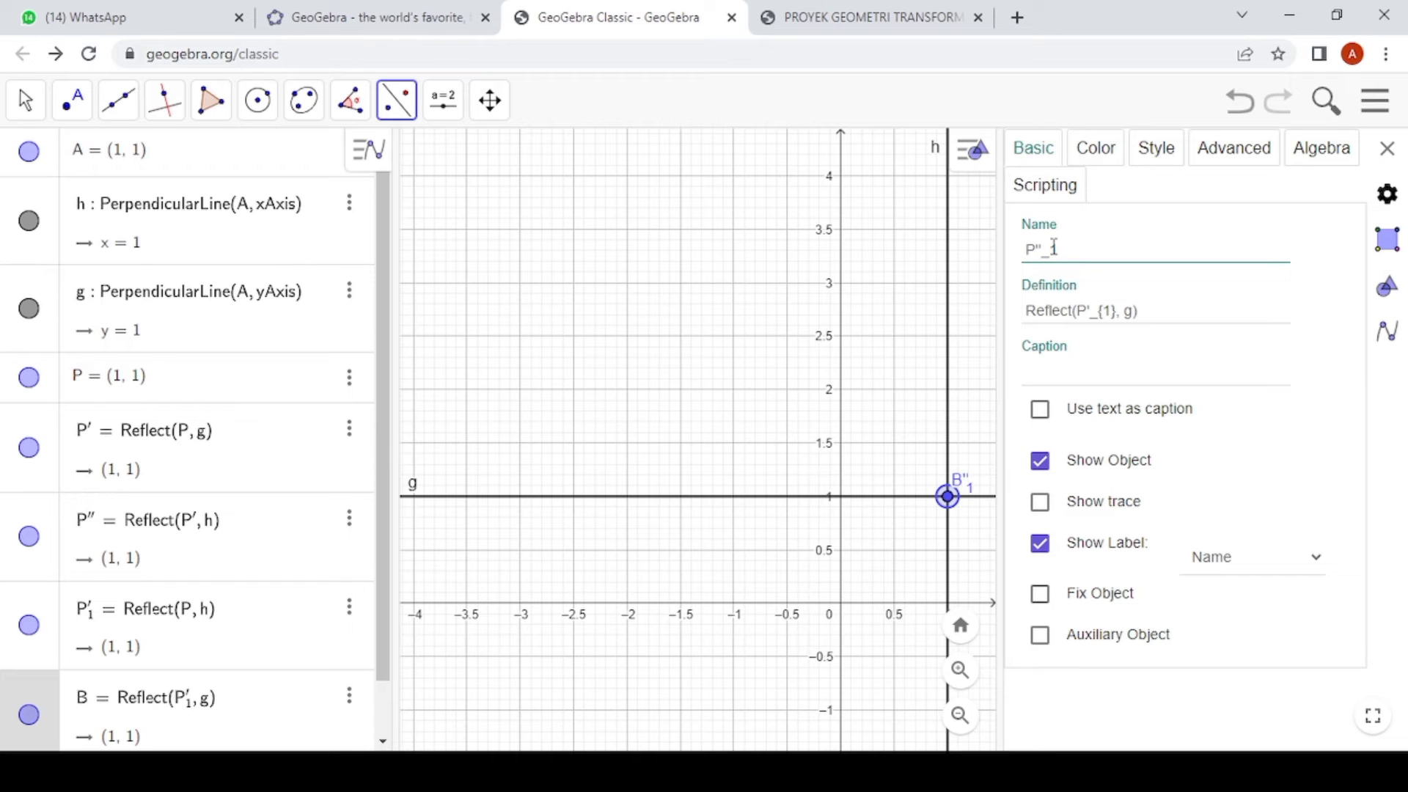
pyautogui.press('Return')
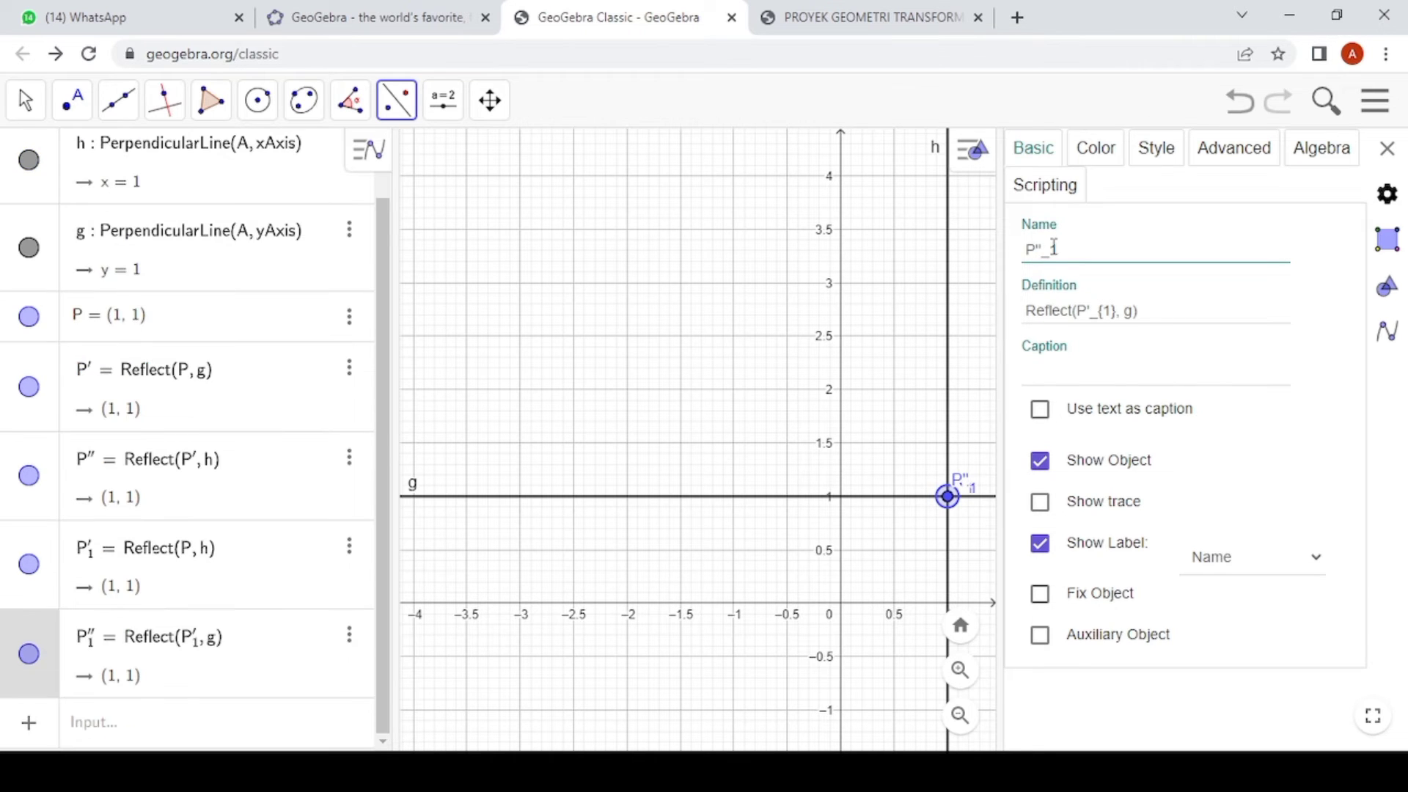
pyautogui.click(1386, 148)
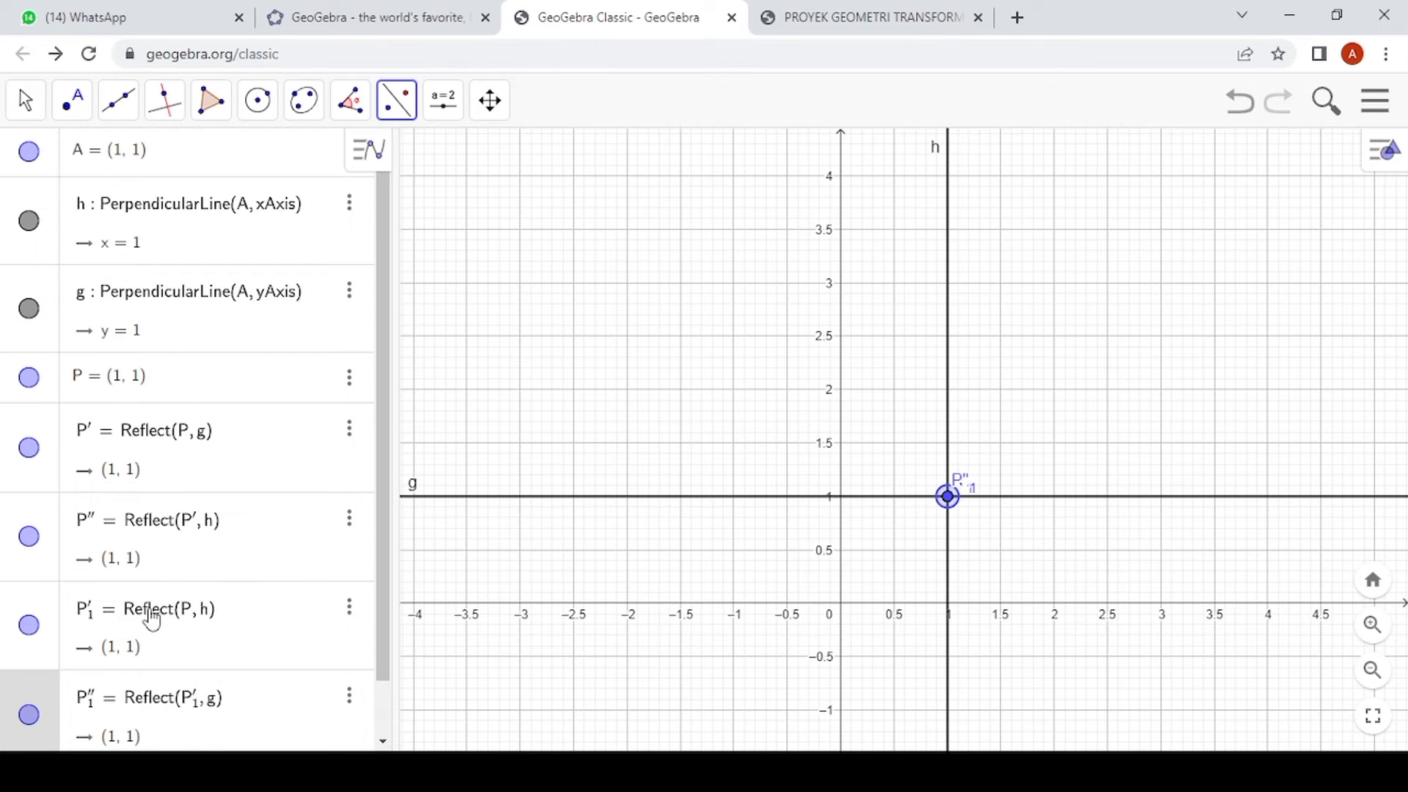
# - Save the finished construction under the title "kasus 1", accepting the export file name geogebra-export.ggb
pyautogui.scroll(-1, 152, 654)
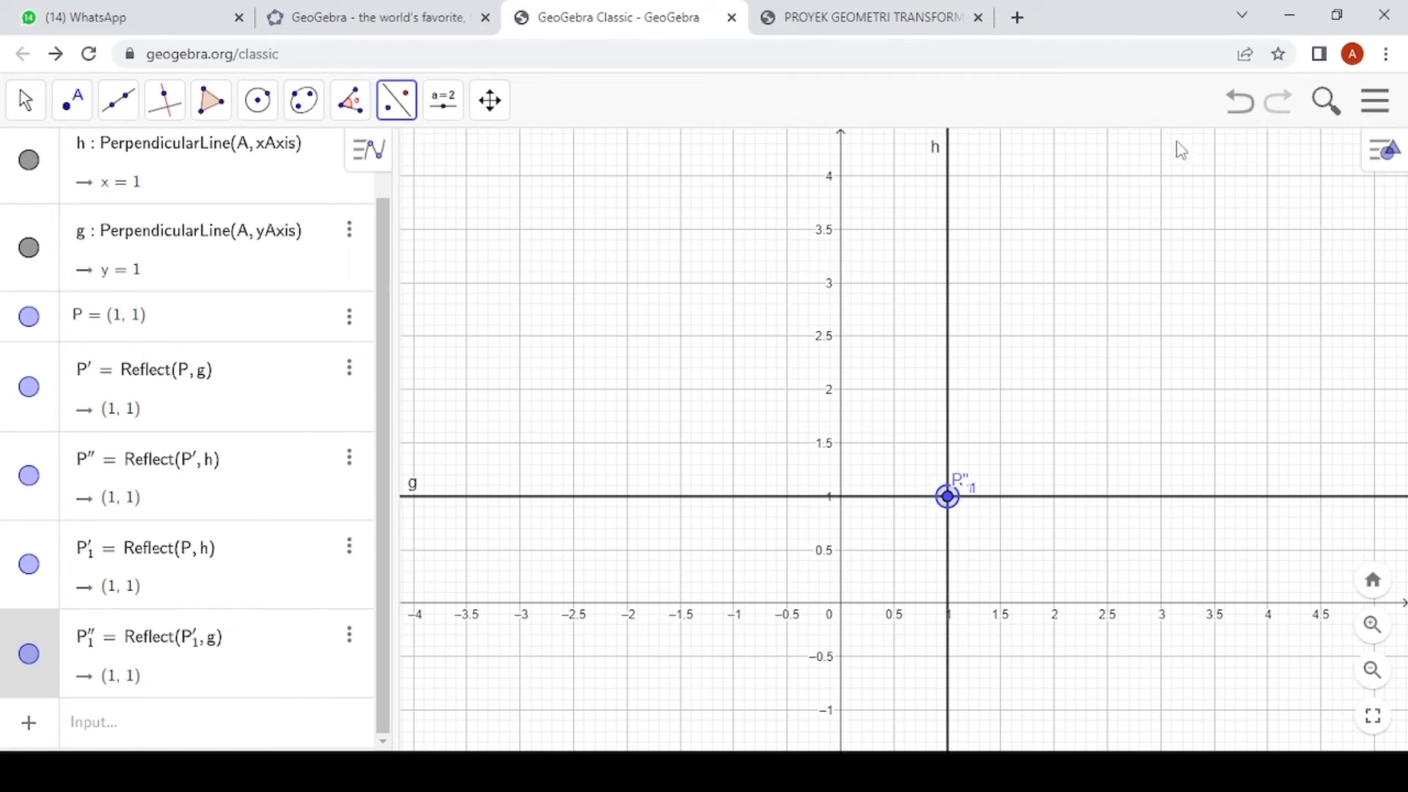
pyautogui.click(1386, 114)
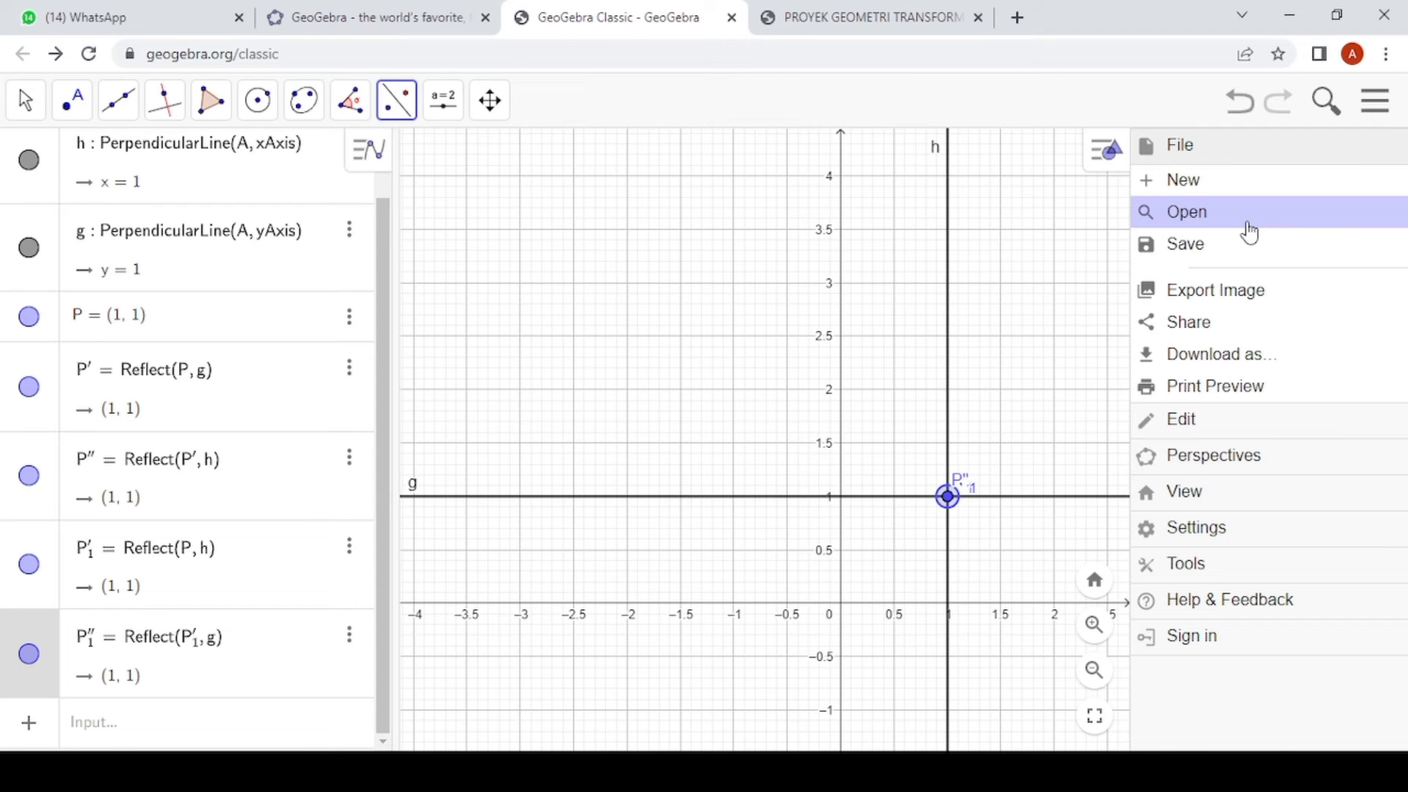
pyautogui.click(1219, 192)
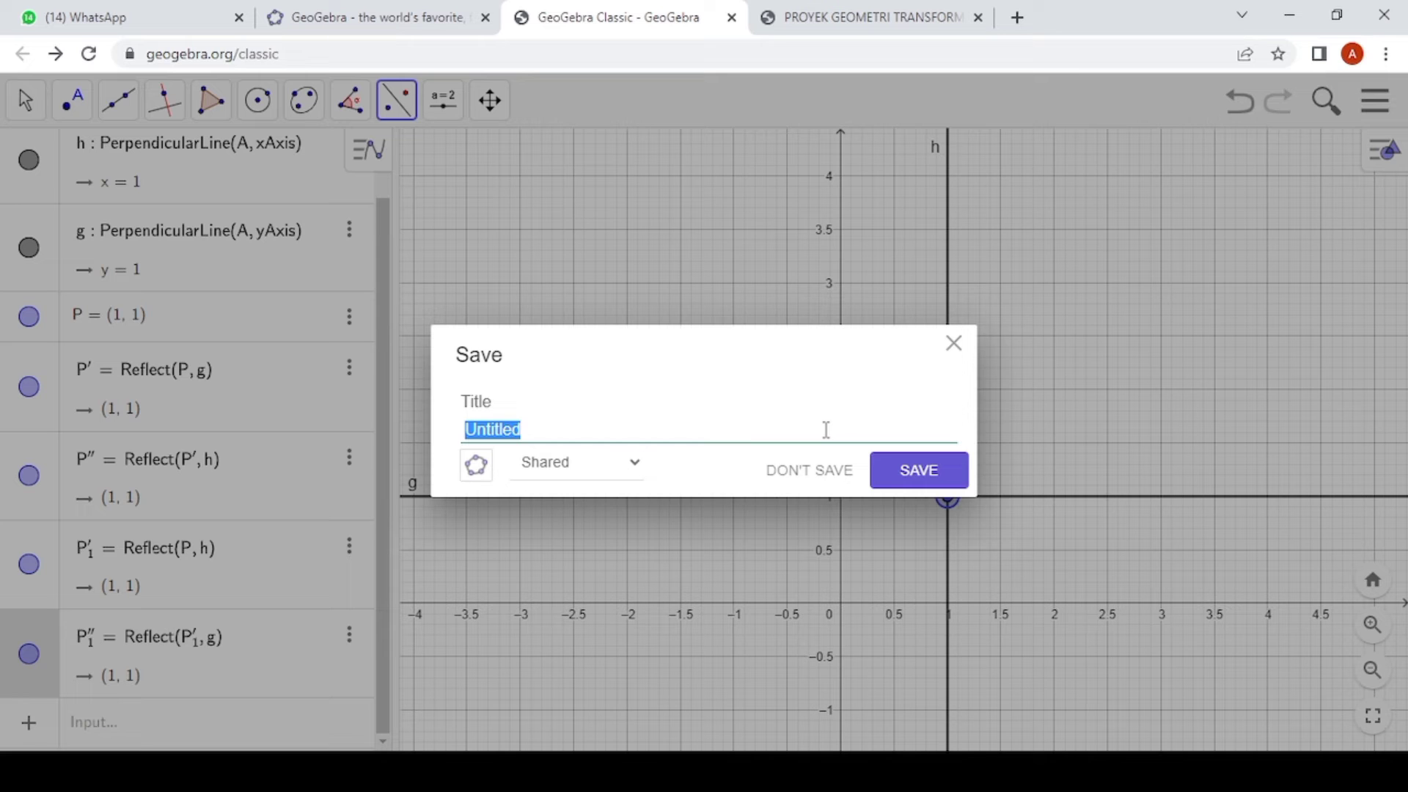
pyautogui.write('kasus 1')
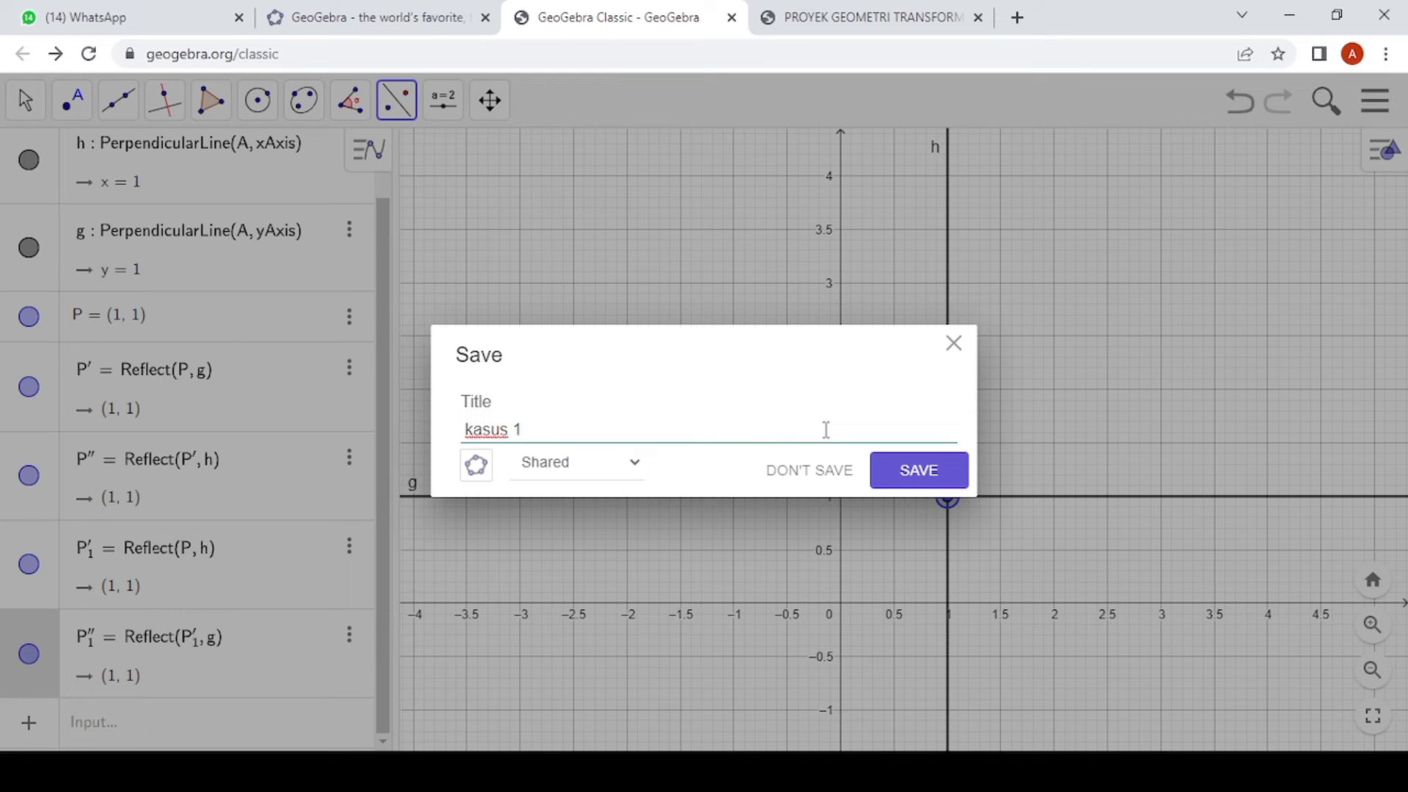
pyautogui.click(909, 482)
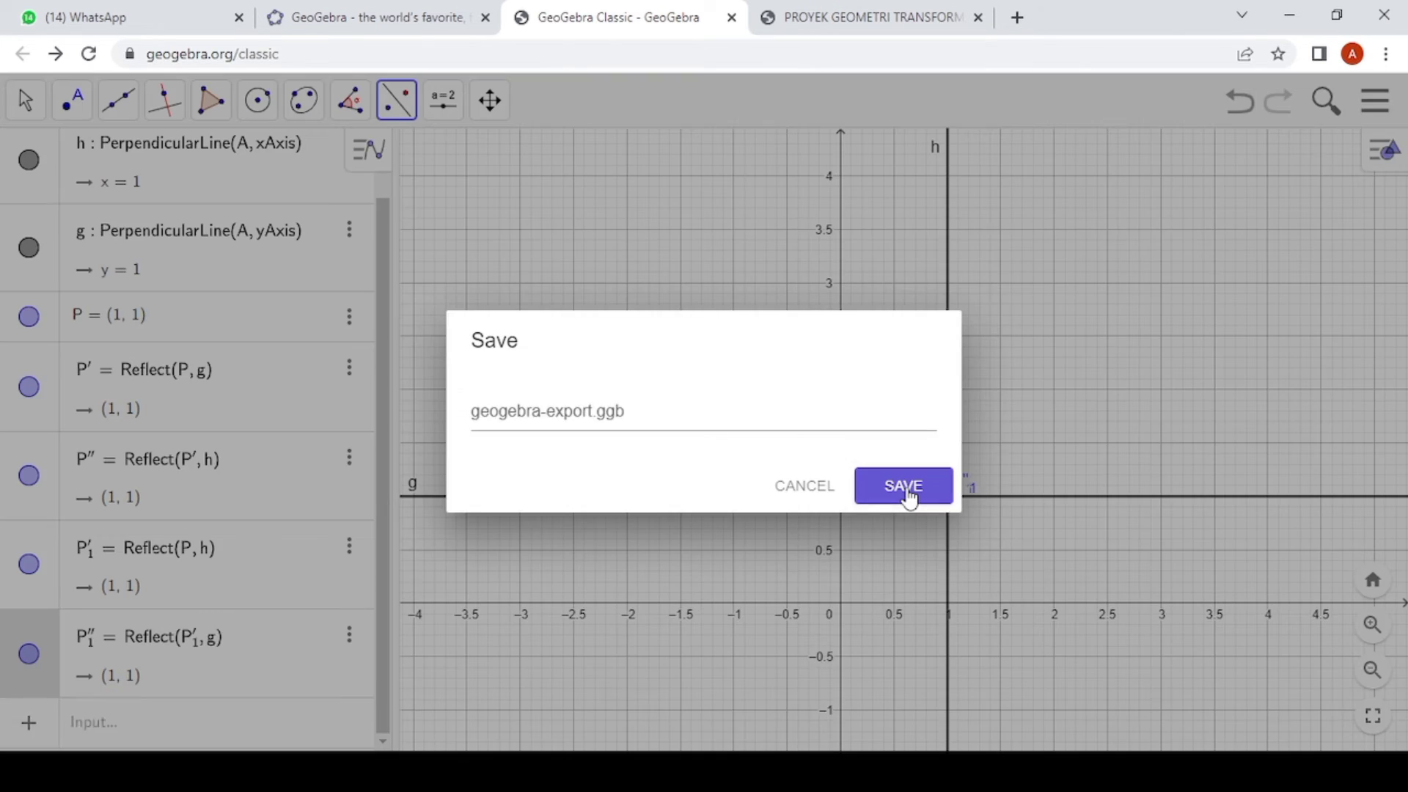
pyautogui.click(869, 486)
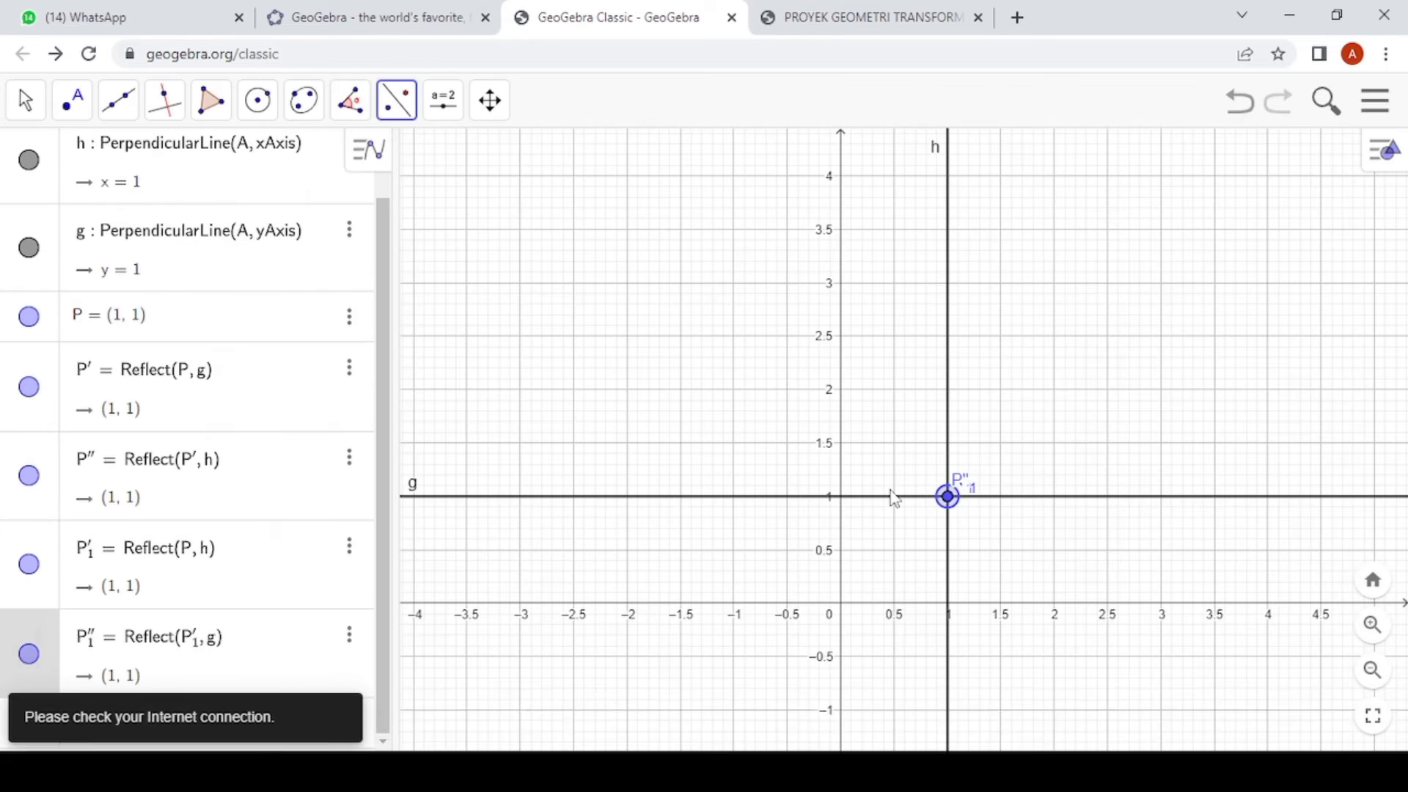
# - Start a new blank construction without saving the current one again
pyautogui.click(1373, 101)
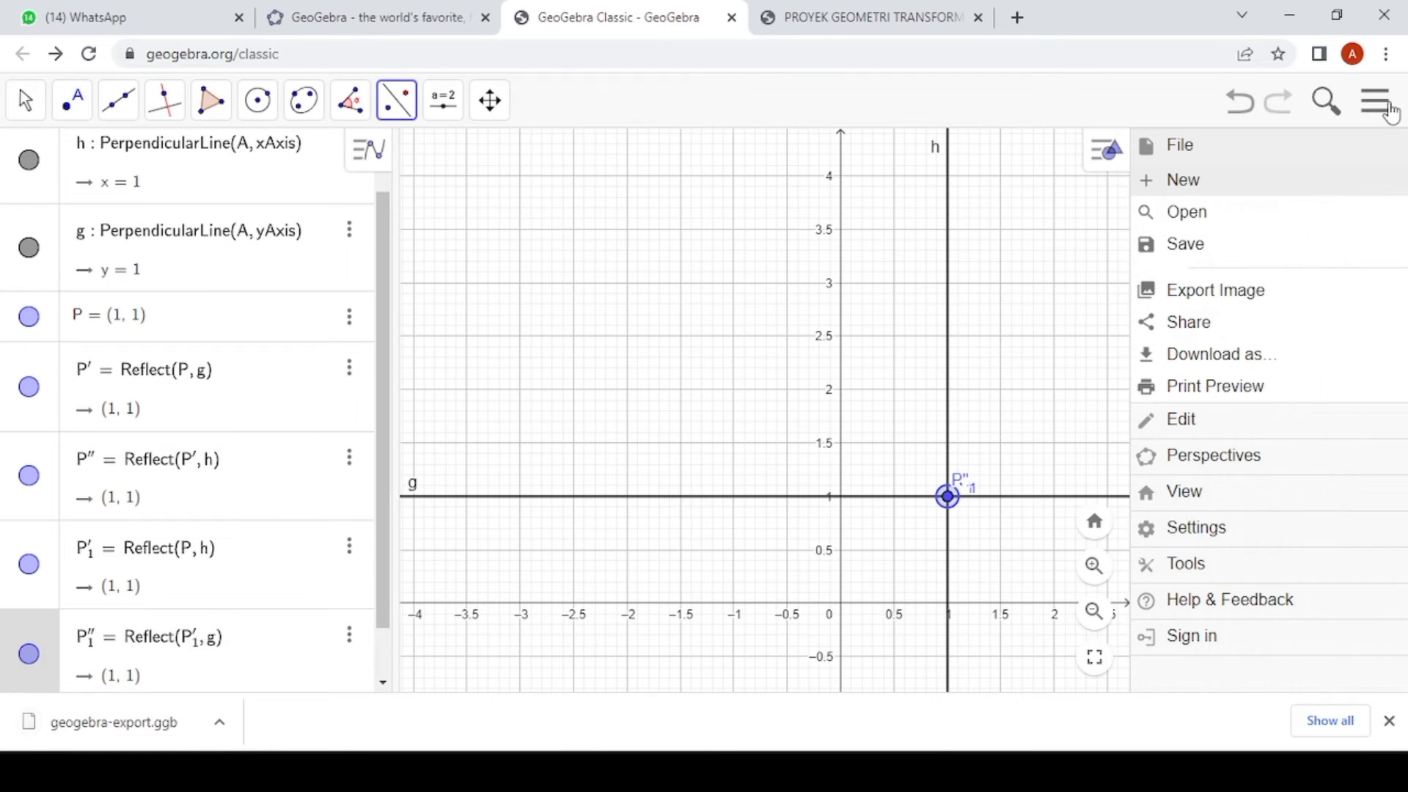
pyautogui.click(1229, 184)
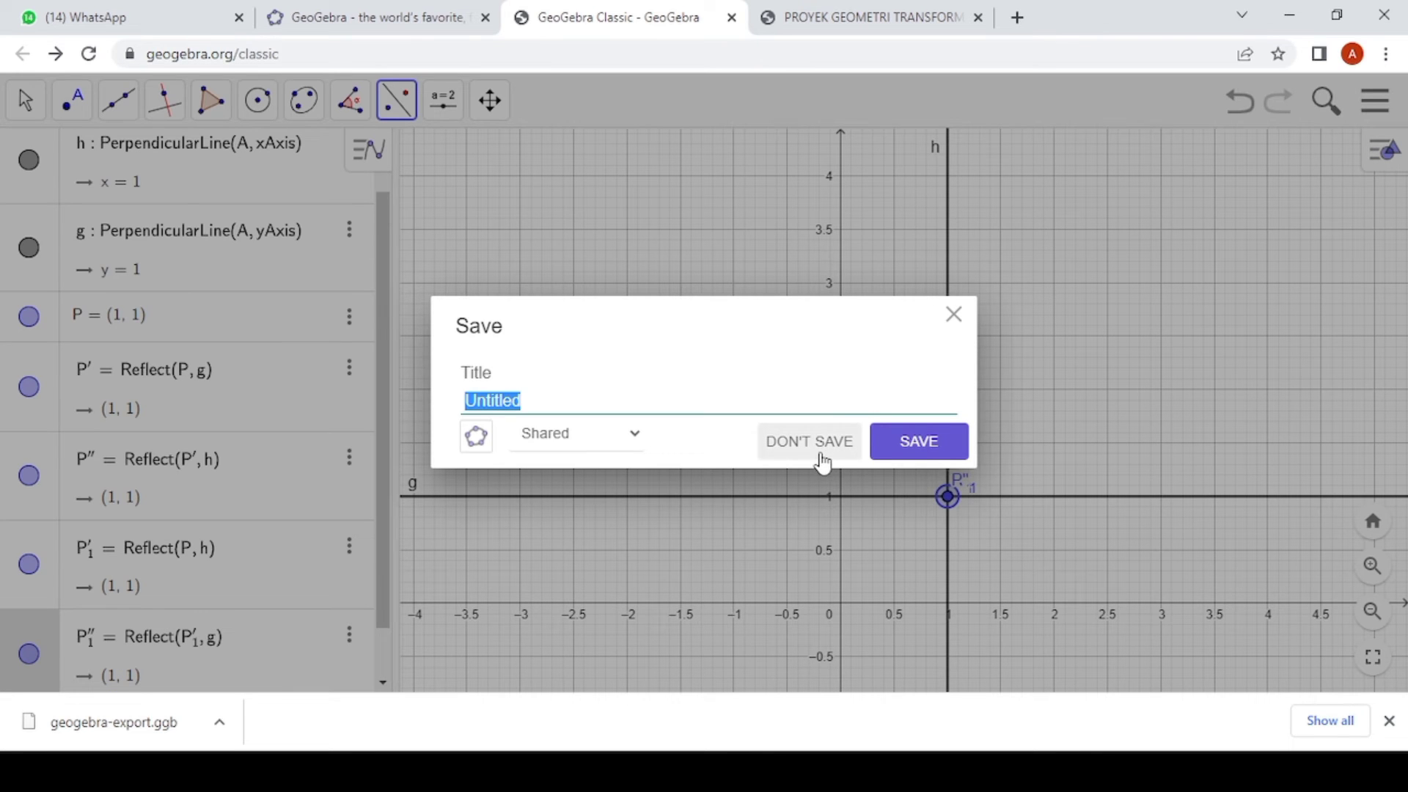
pyautogui.click(954, 314)
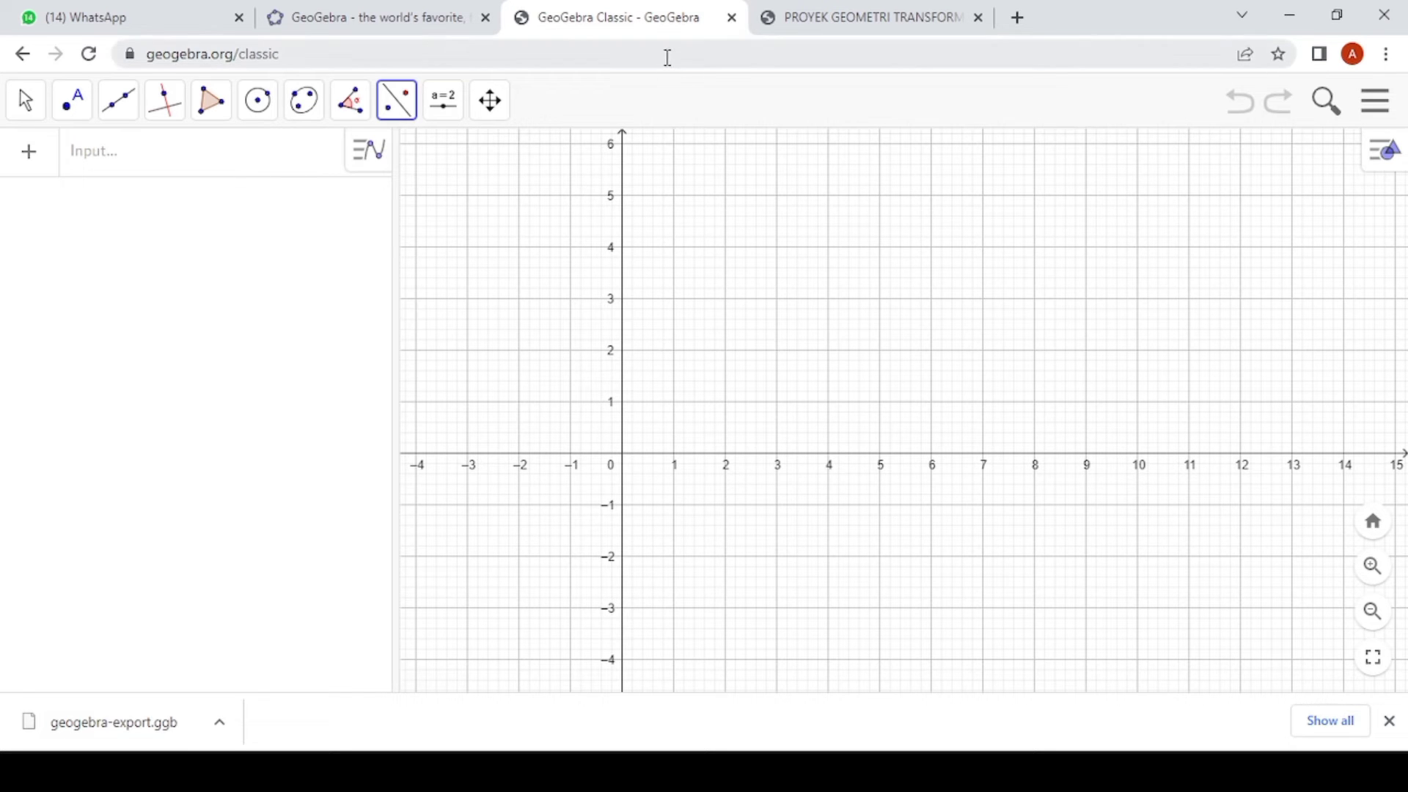
# - Check the P ≠ A case in the project PDF, and enter the lines x = 0 and y = 0 in GeoGebra
pyautogui.click(793, 16)
pyautogui.scroll(-4, 588, 390)
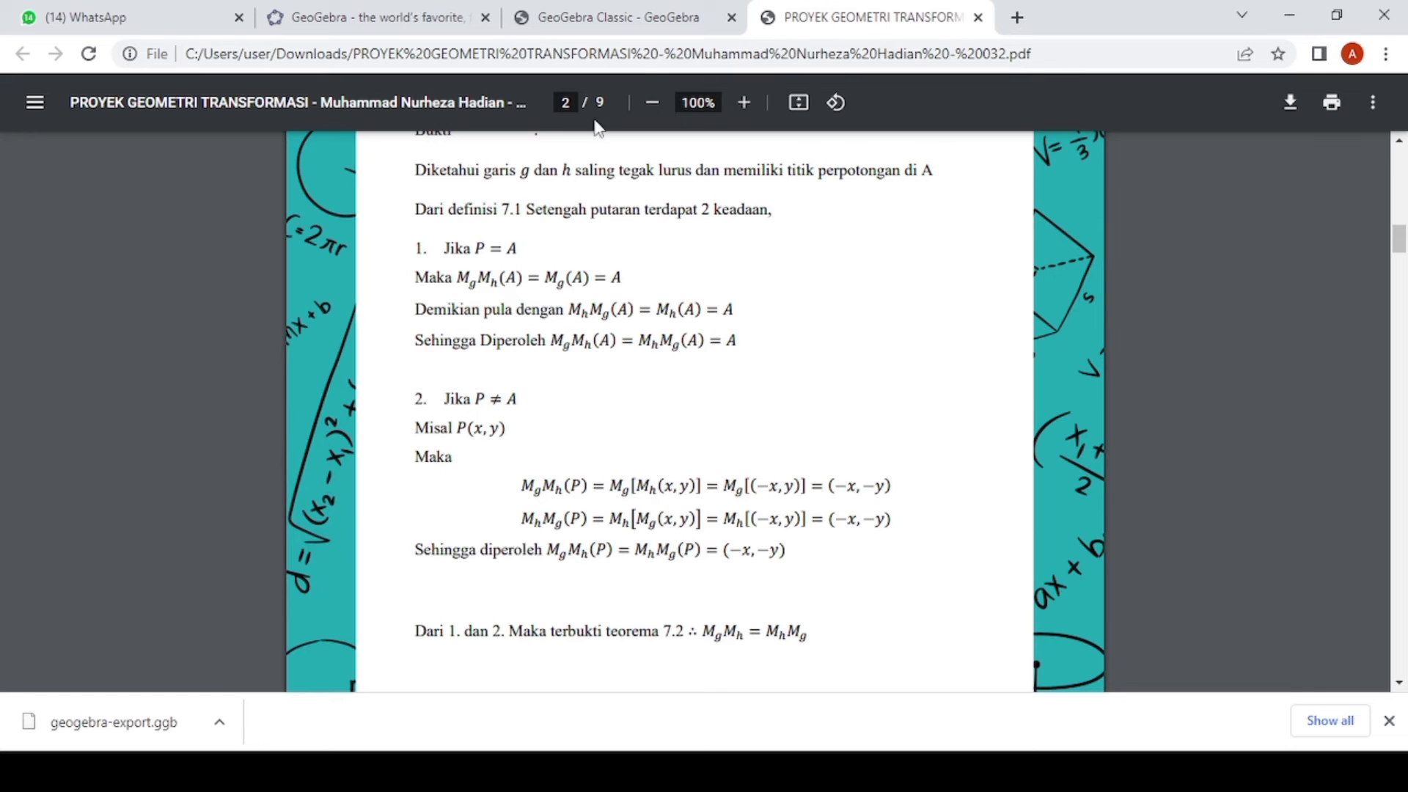
pyautogui.click(655, 22)
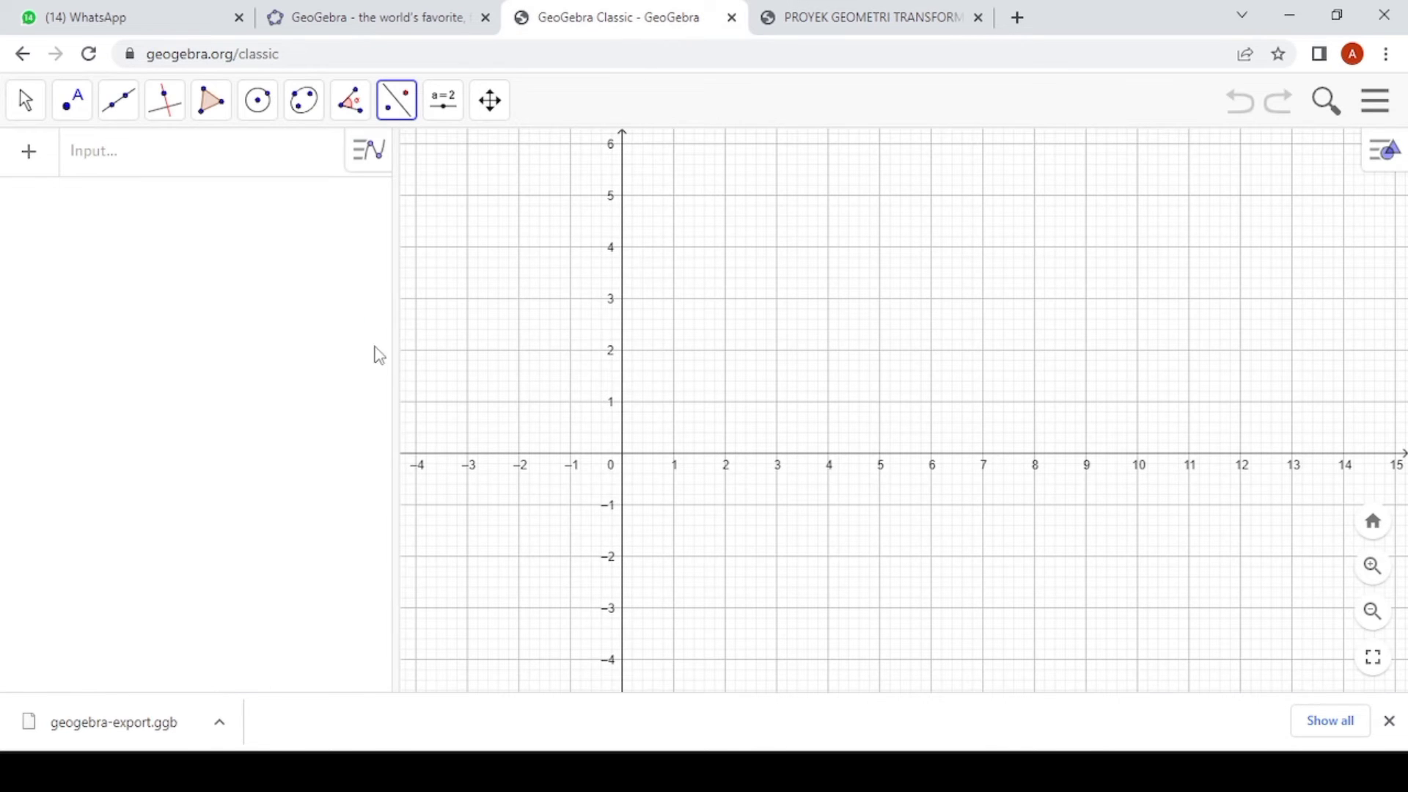
pyautogui.click(257, 170)
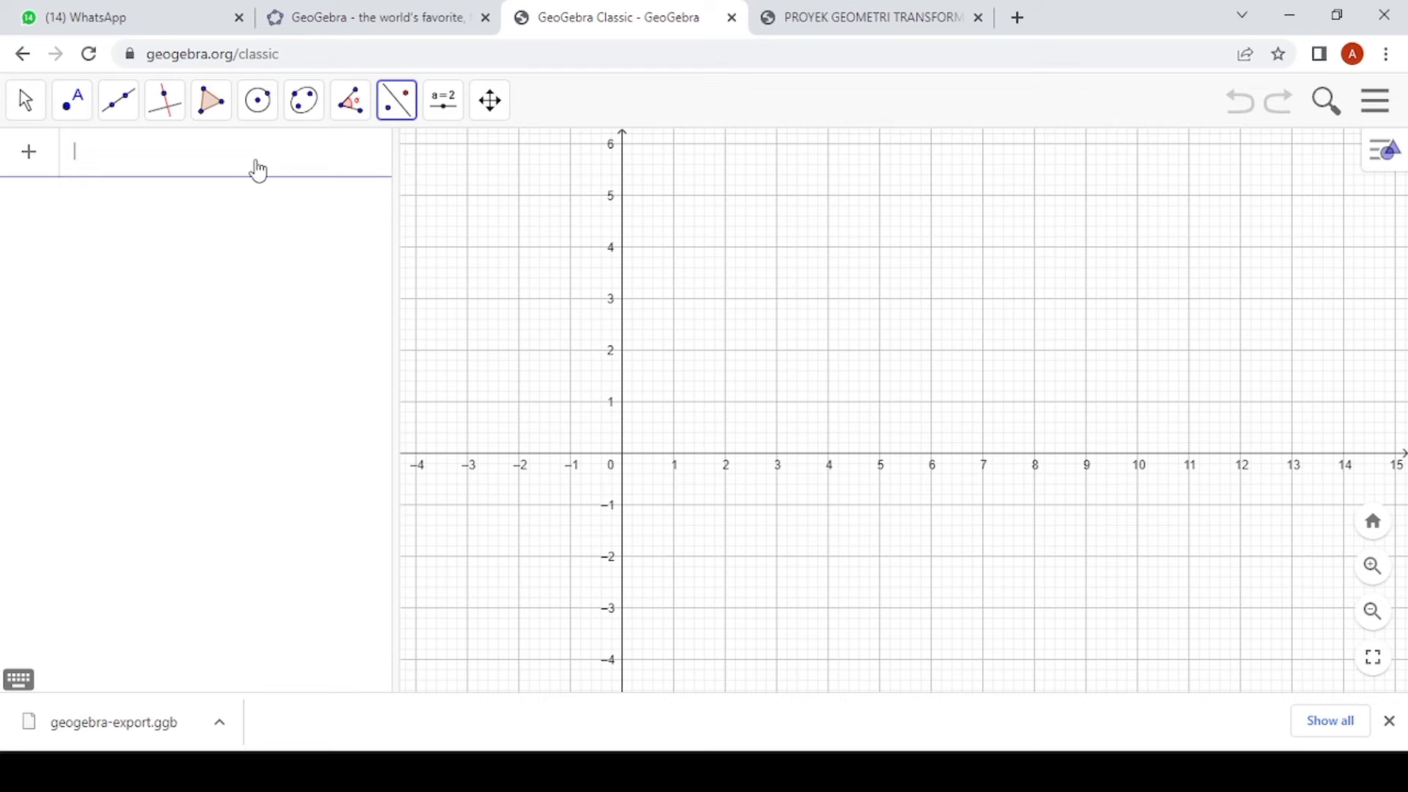
pyautogui.write('x = 0')
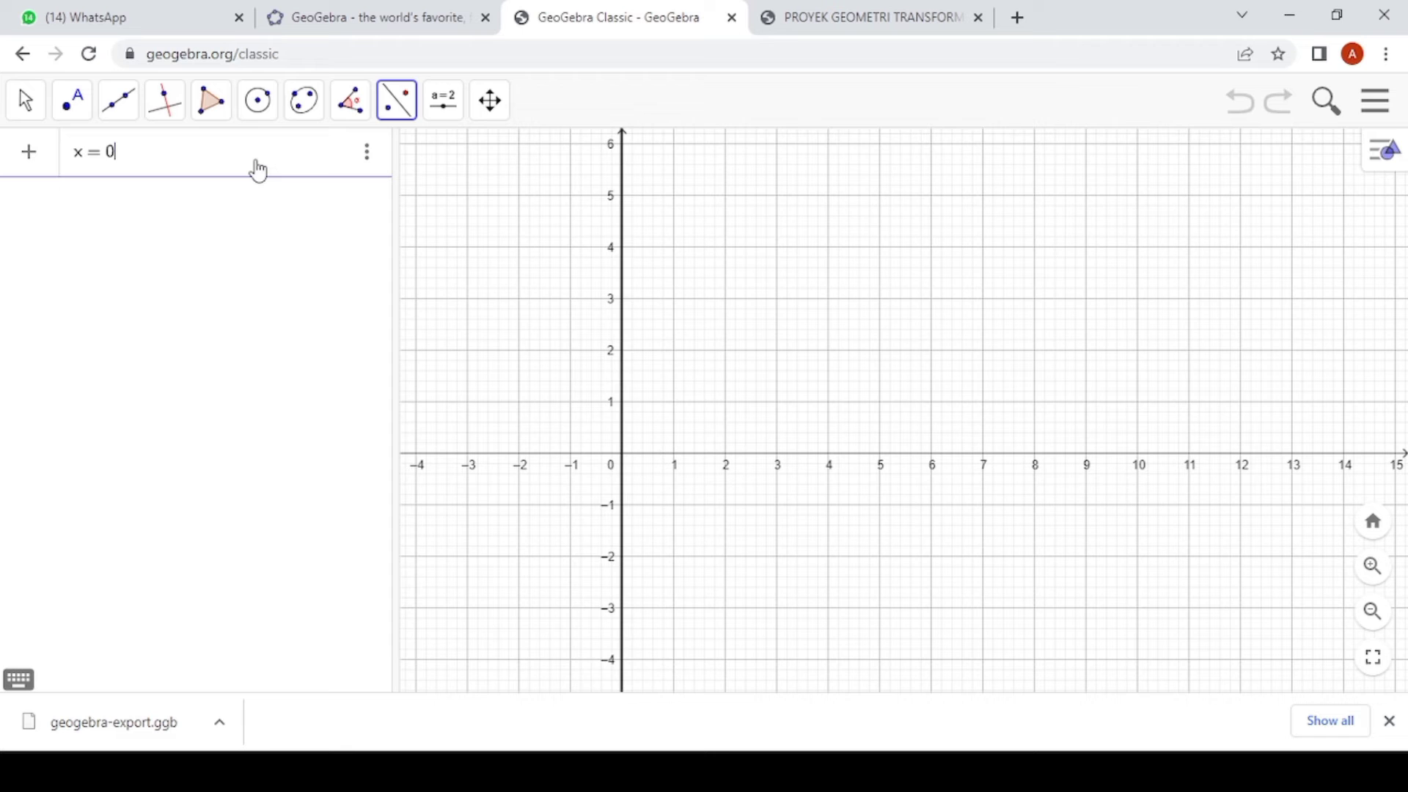
pyautogui.press('Return')
pyautogui.write('y = 0')
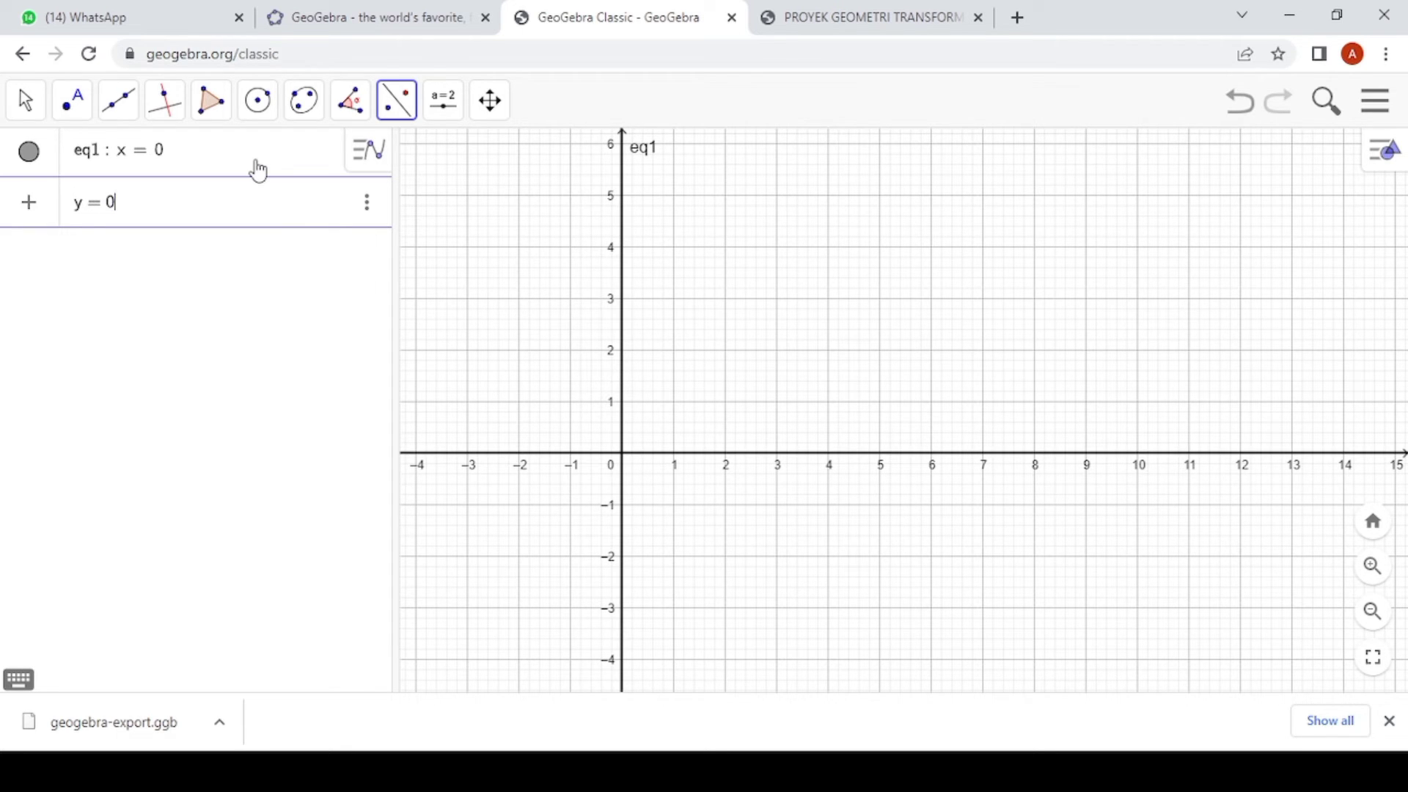
pyautogui.press('Return')
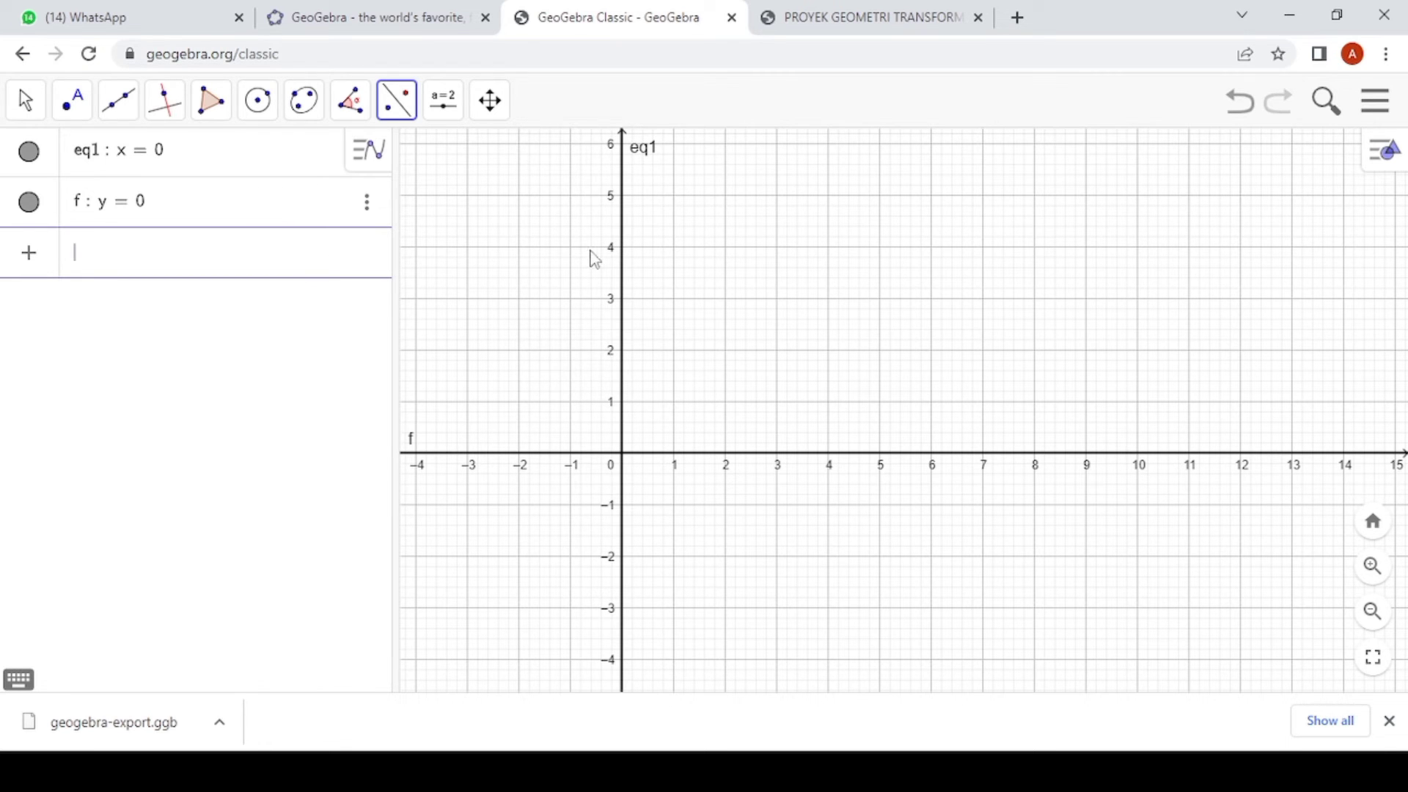
# - Rename the line x = 0 to h and the line y = 0 to g
pyautogui.click(651, 158)
pyautogui.rightClick(651, 158)
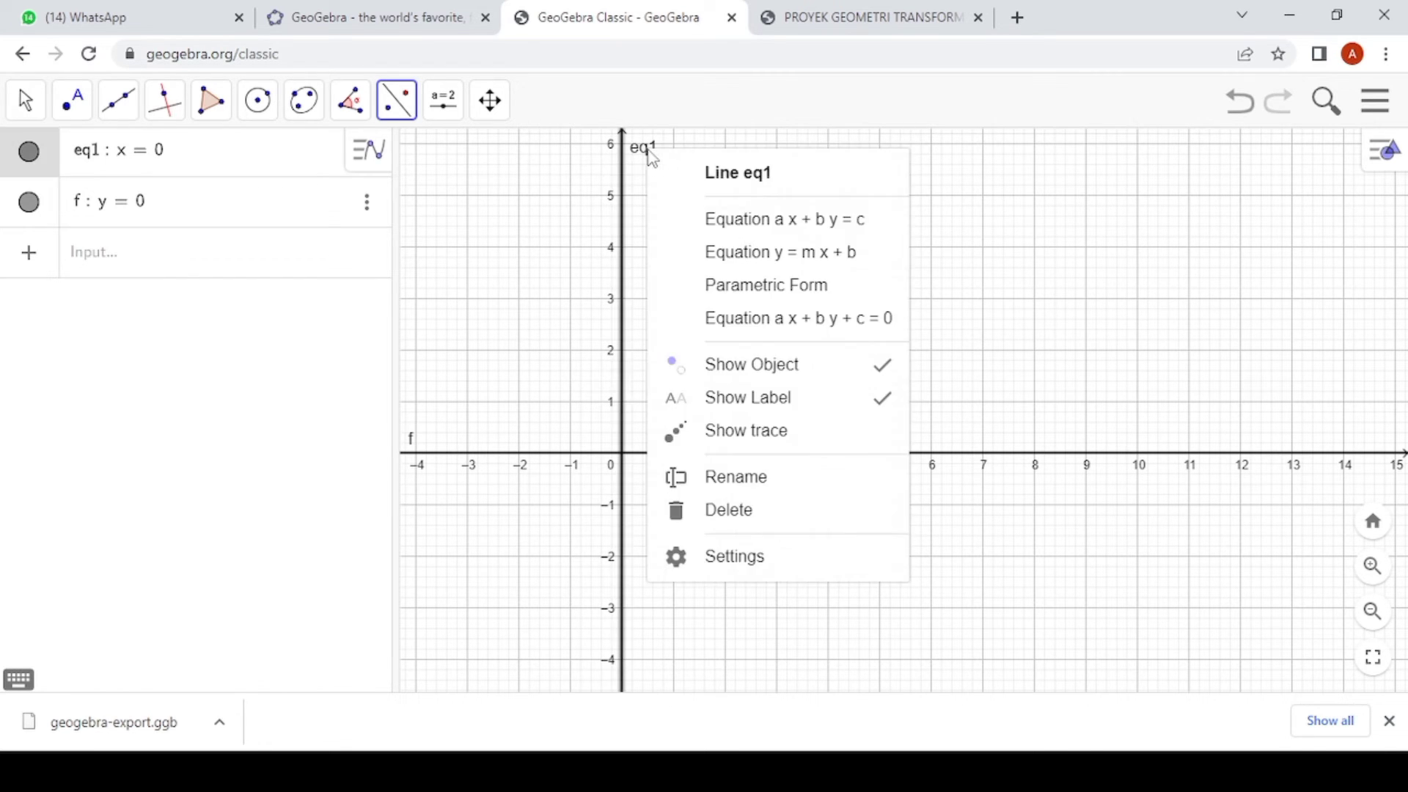
pyautogui.click(729, 484)
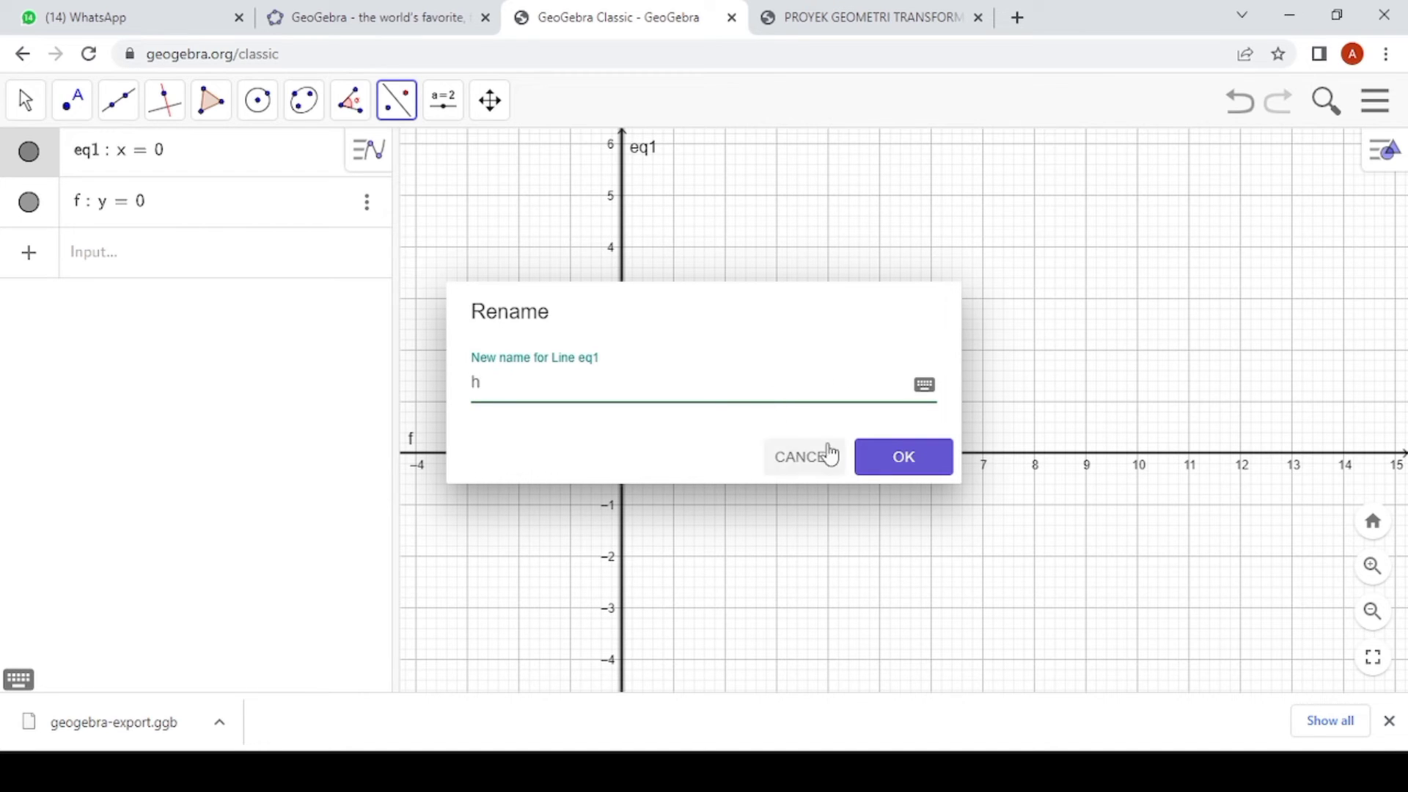
pyautogui.click(911, 462)
pyautogui.rightClick(412, 445)
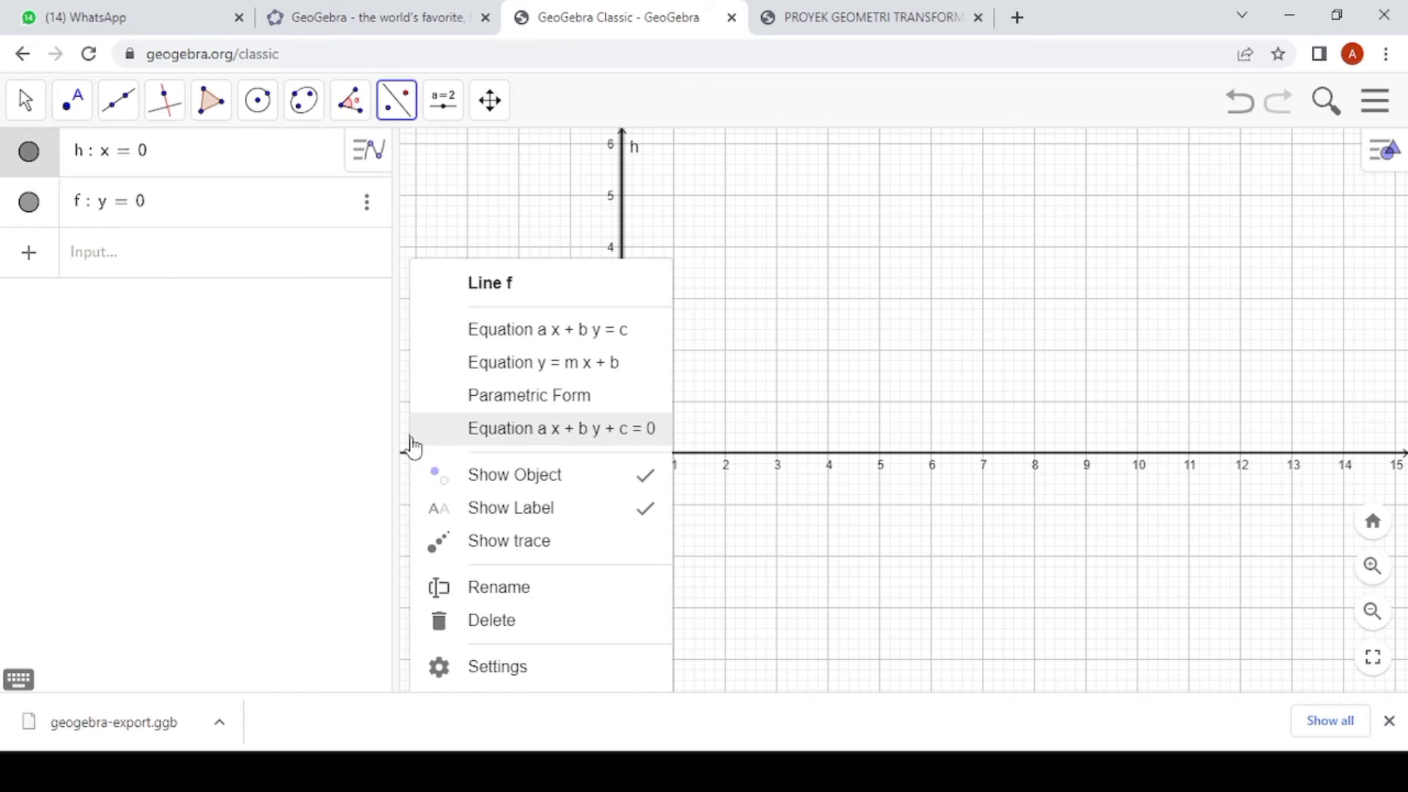
pyautogui.click(543, 590)
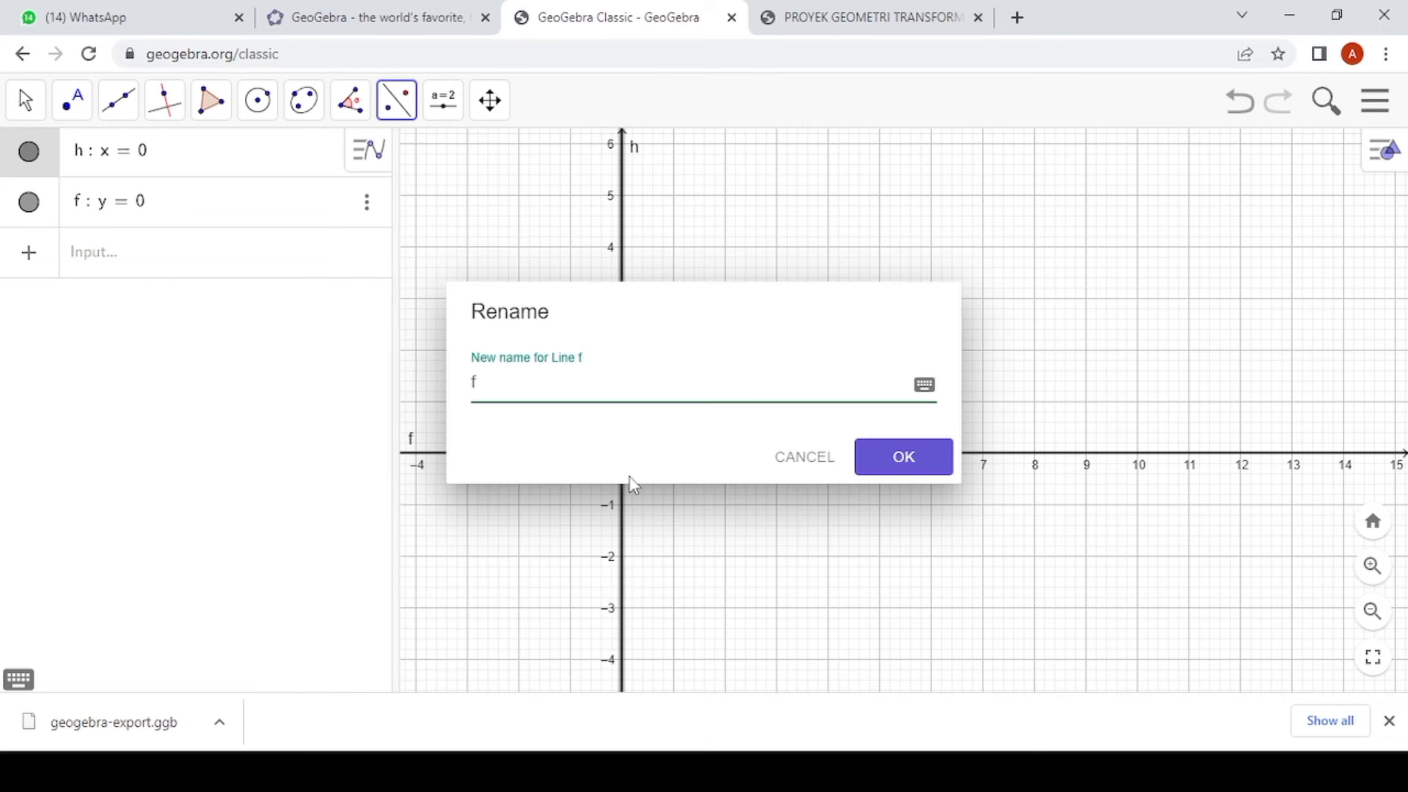
pyautogui.press('Return')
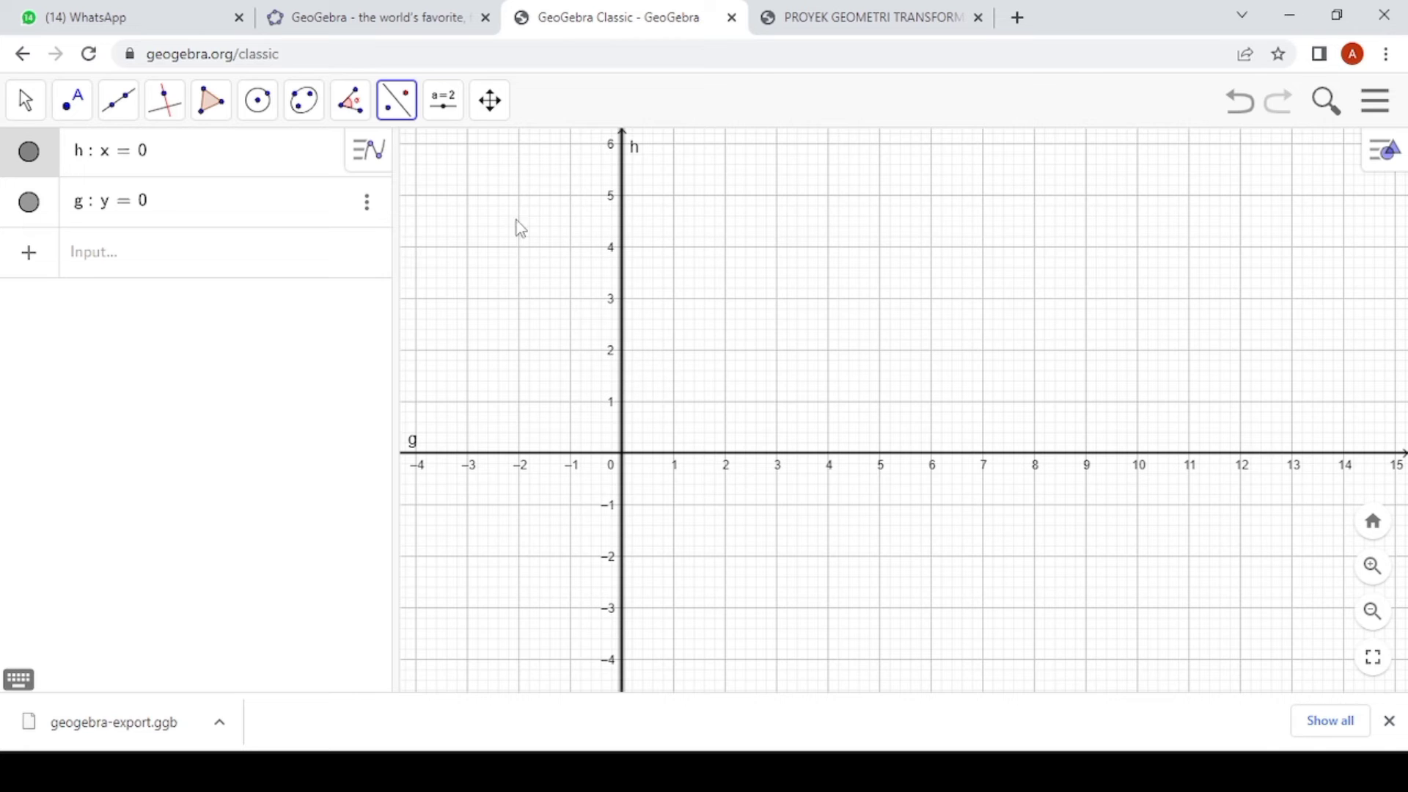
# - Set the colour of line h to red (#FF0000) in its object settings
pyautogui.click(333, 168)
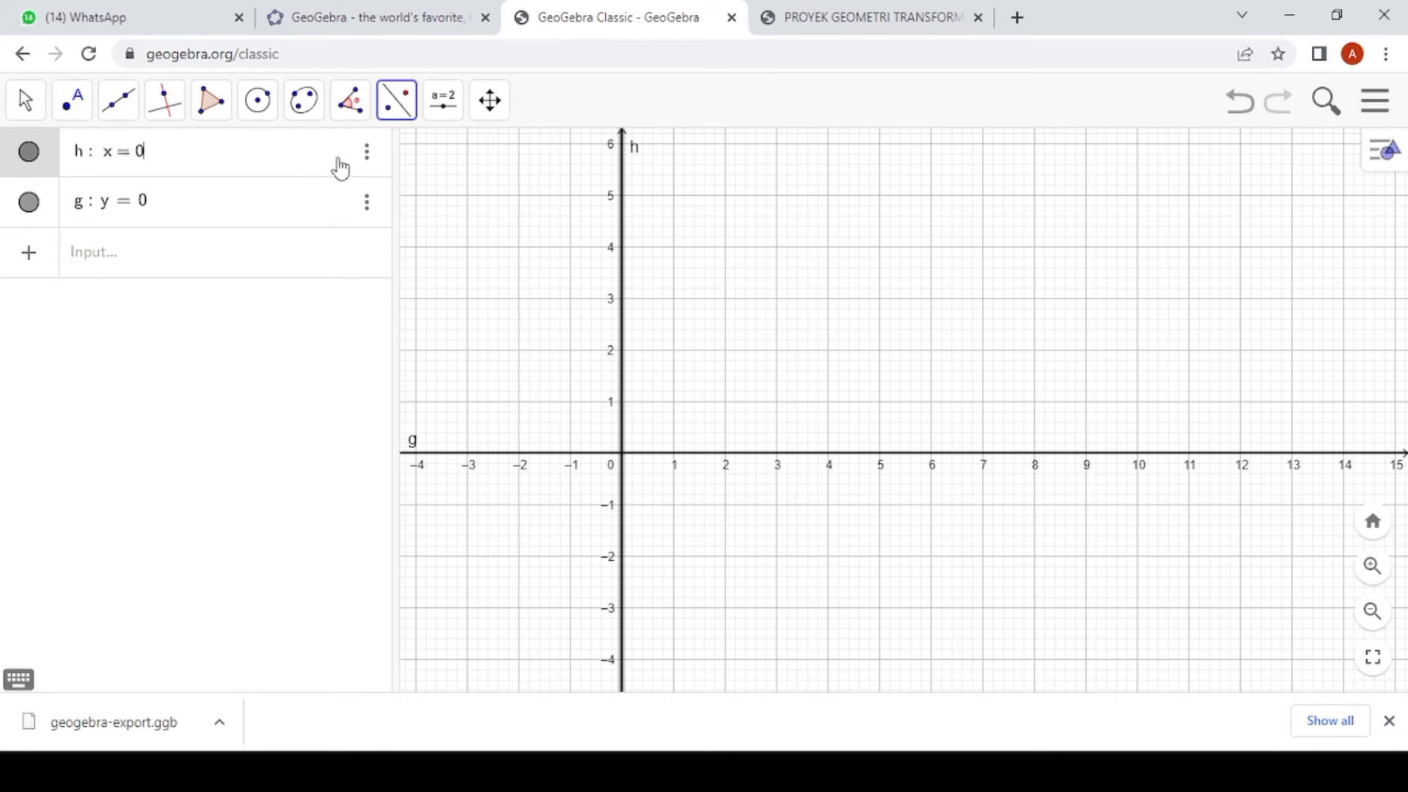
pyautogui.click(366, 156)
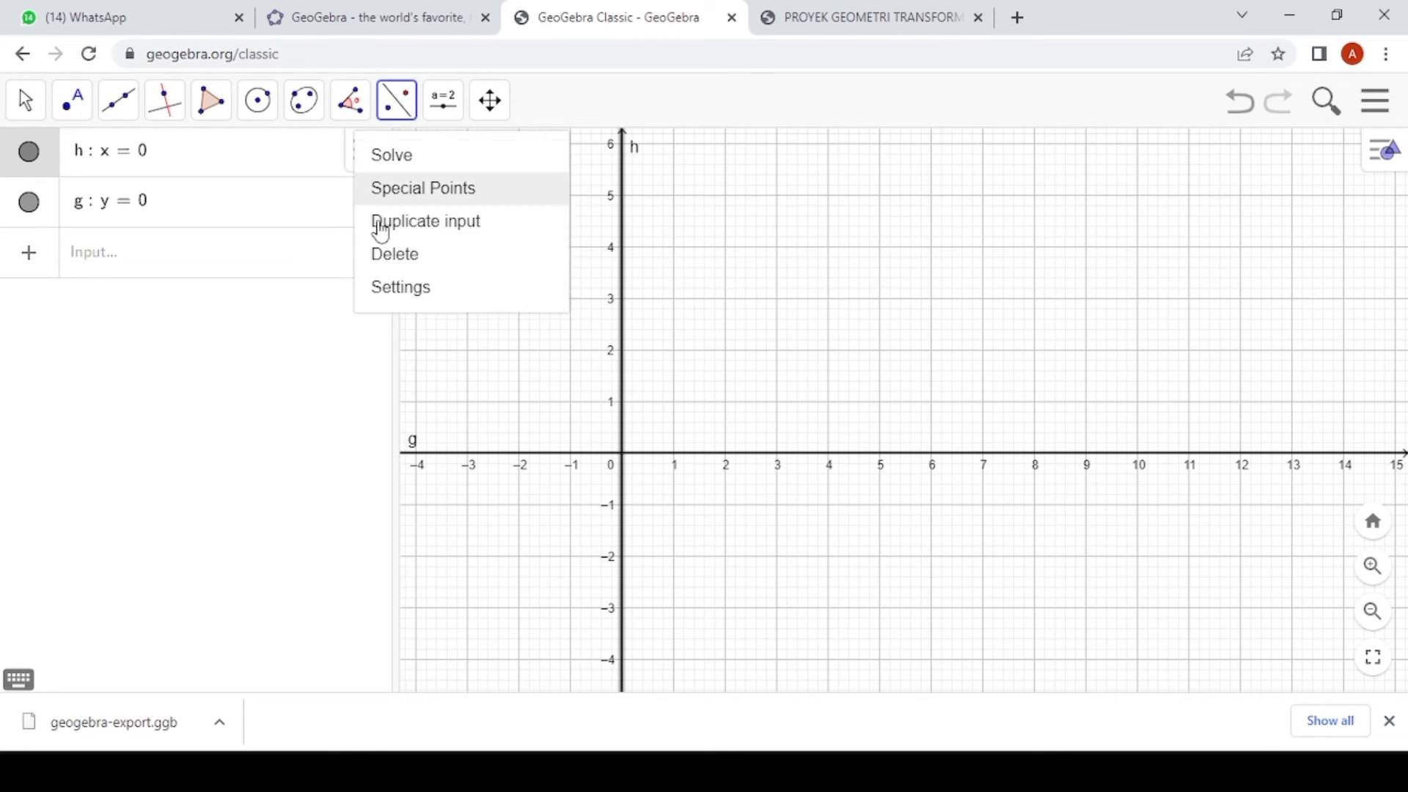
pyautogui.click(407, 295)
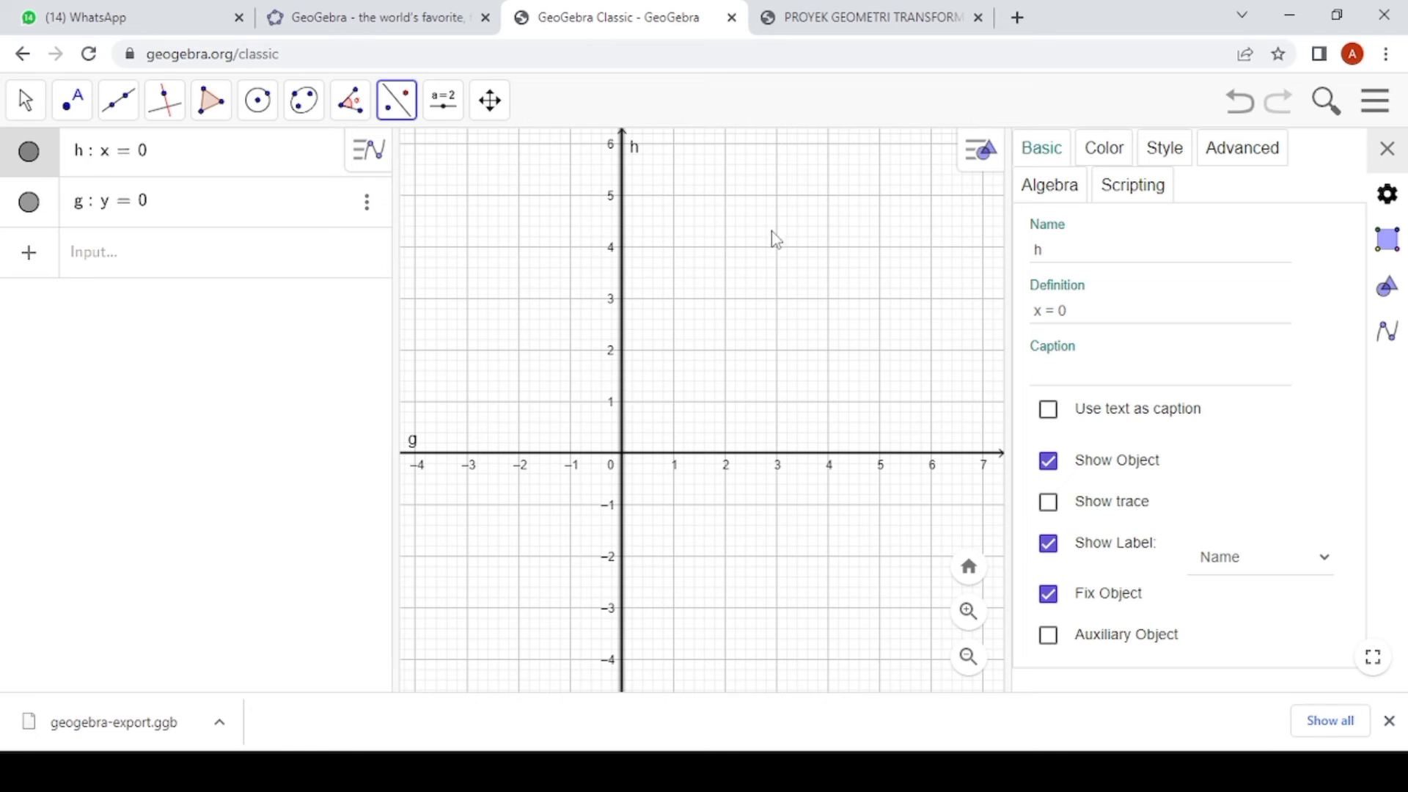
pyautogui.click(1103, 165)
pyautogui.click(1068, 244)
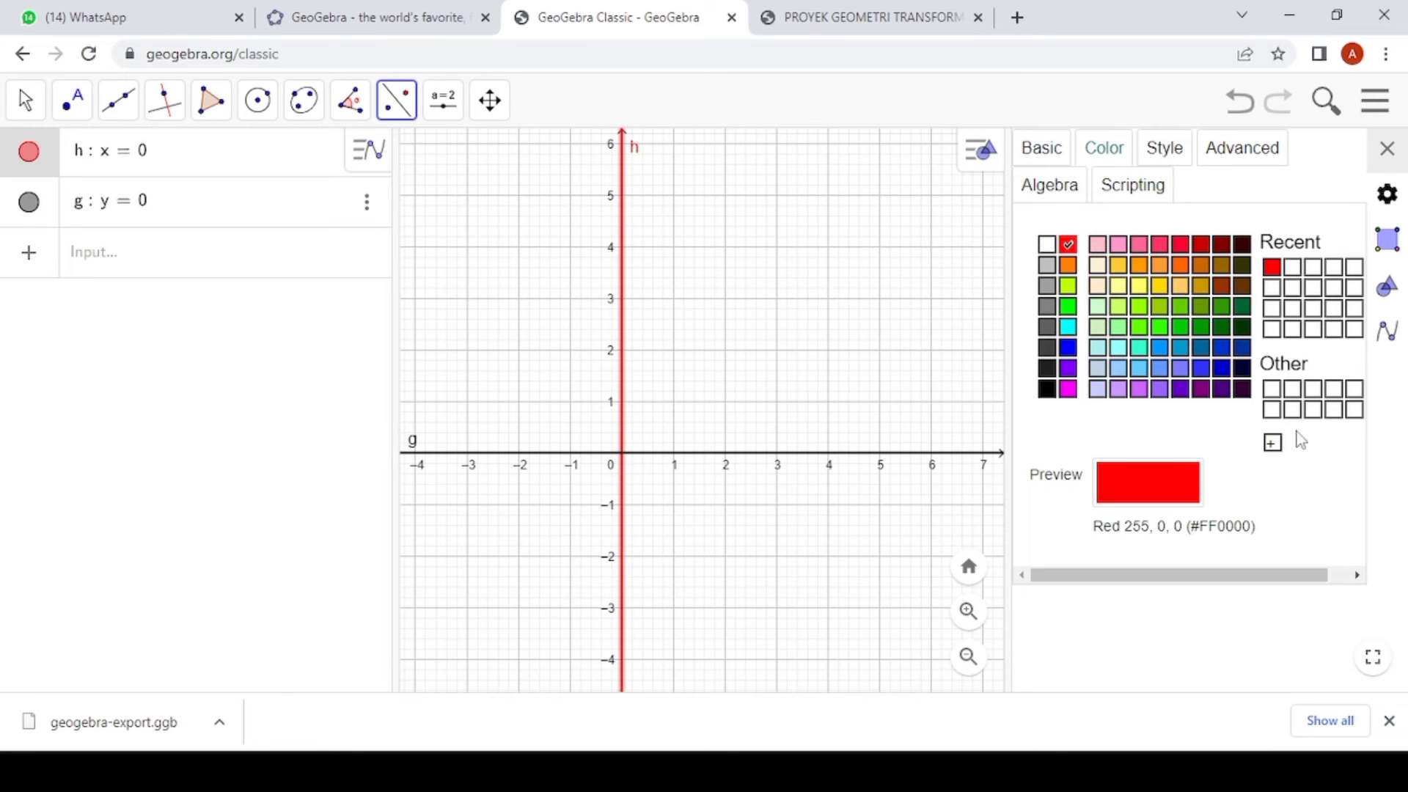
pyautogui.click(696, 455)
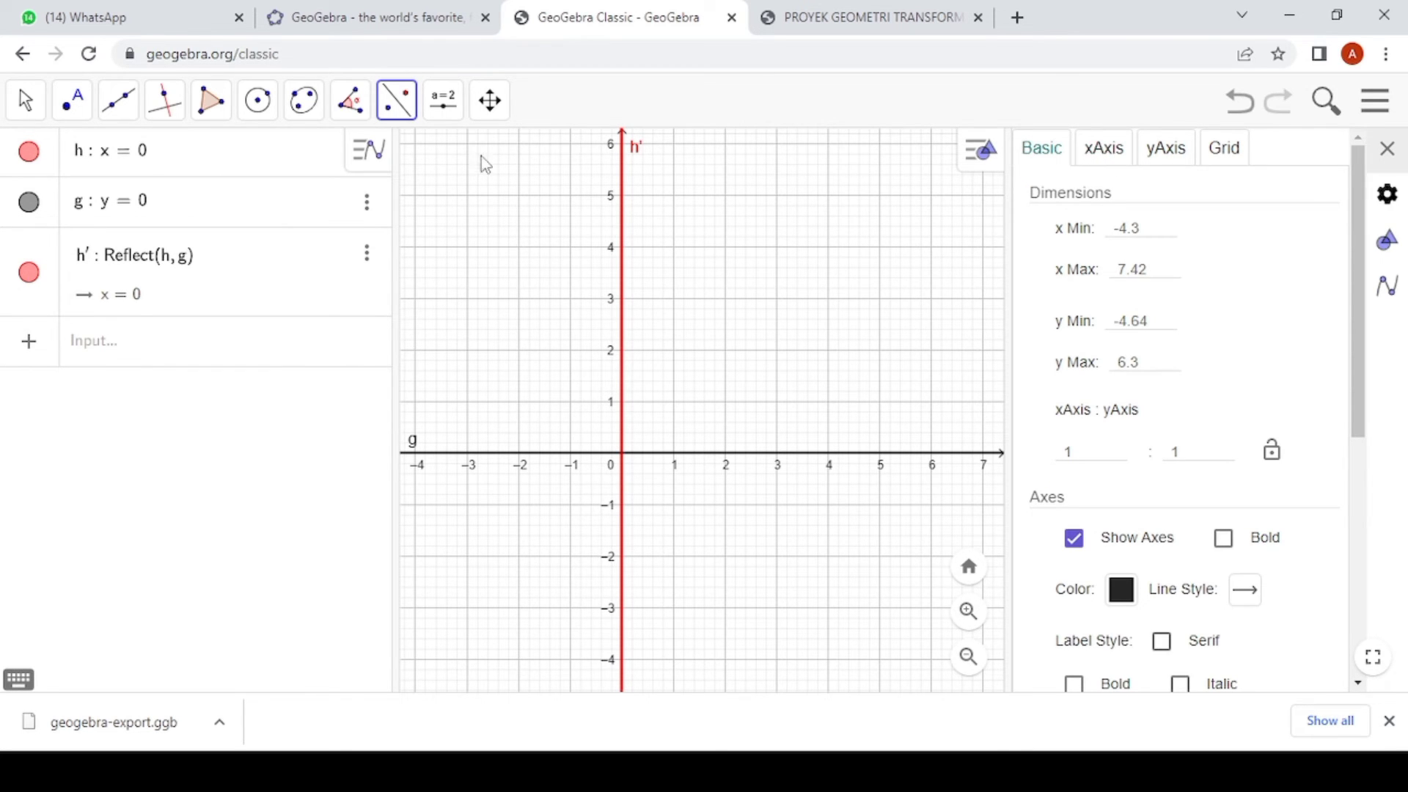
pyautogui.click(29, 109)
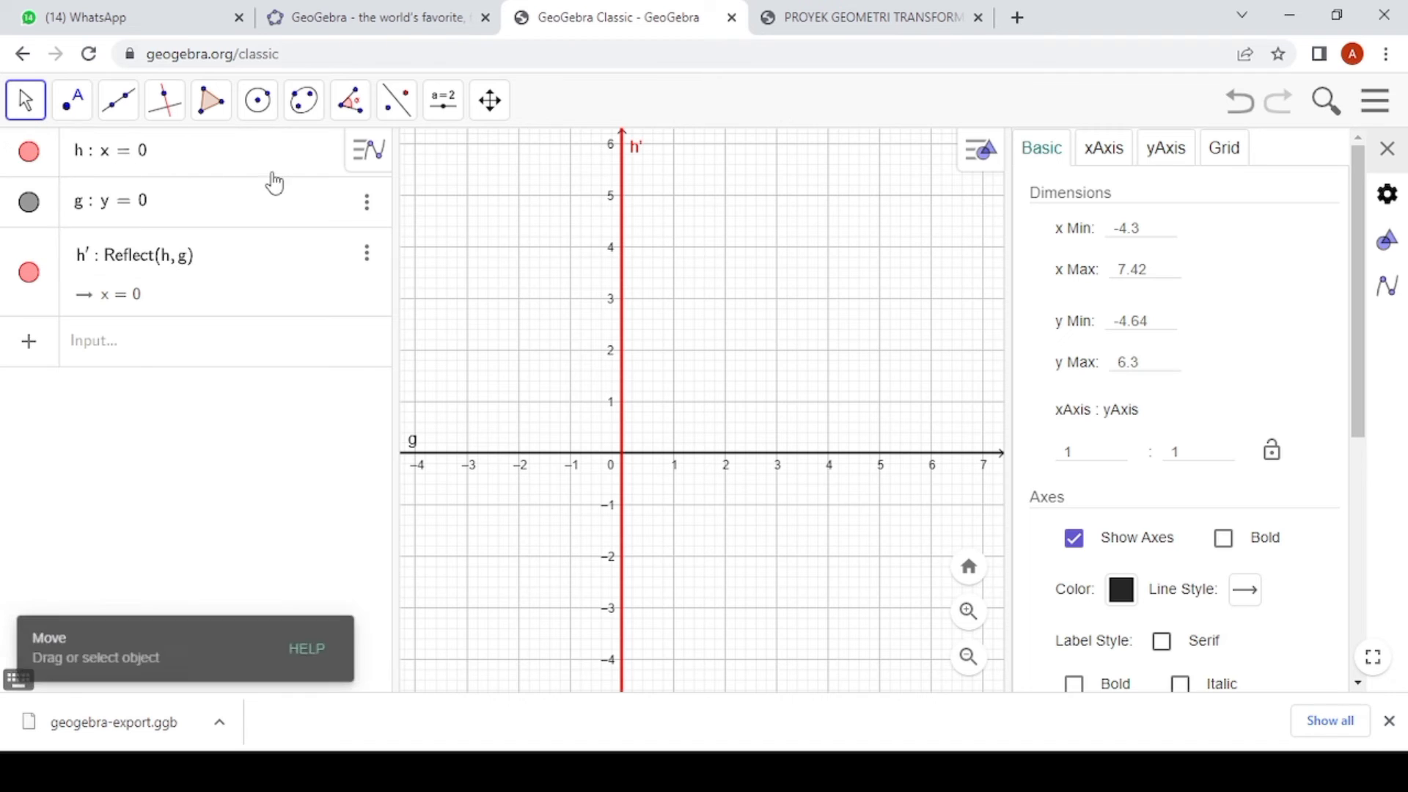
pyautogui.click(366, 253)
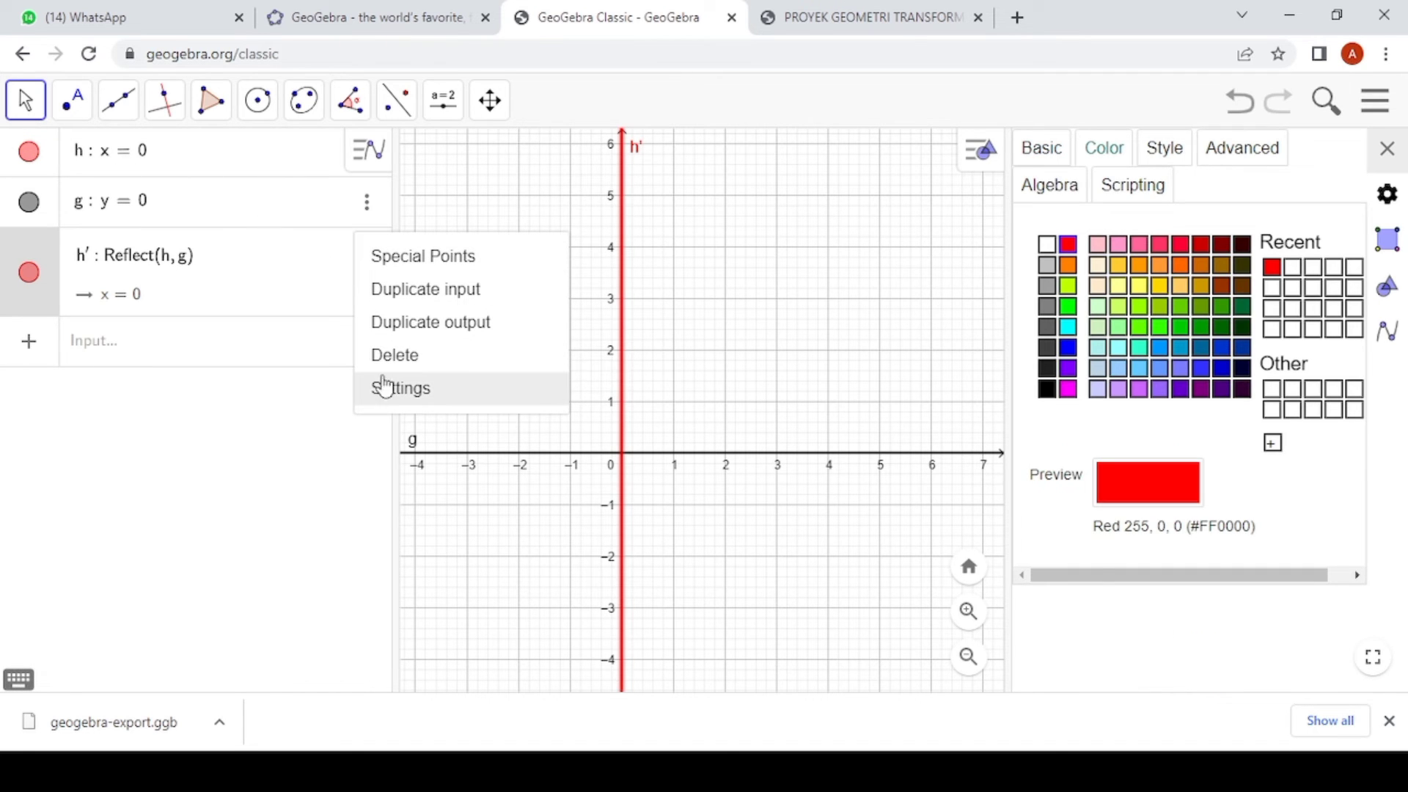
pyautogui.click(393, 355)
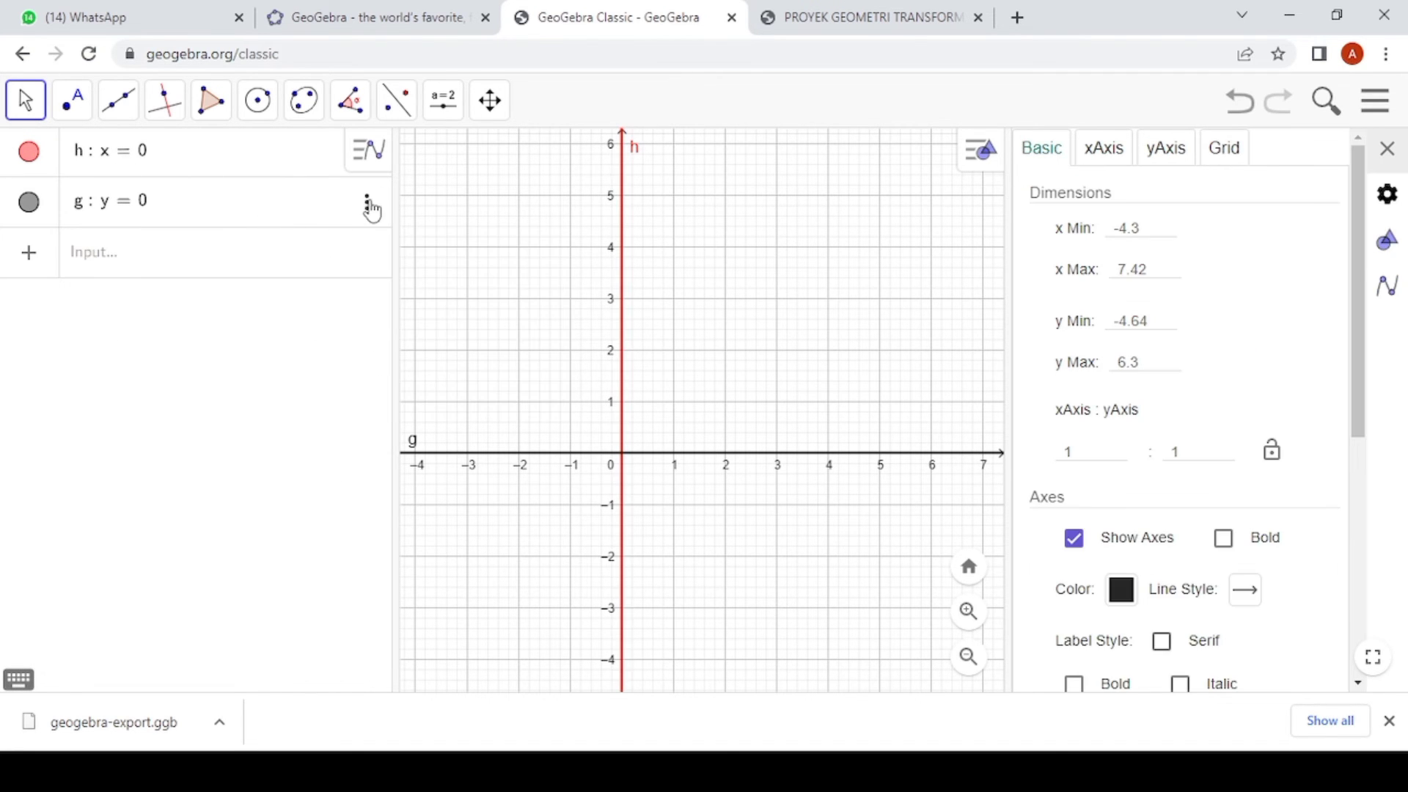
# - Set the colour of line g to blue and close the settings
pyautogui.click(367, 201)
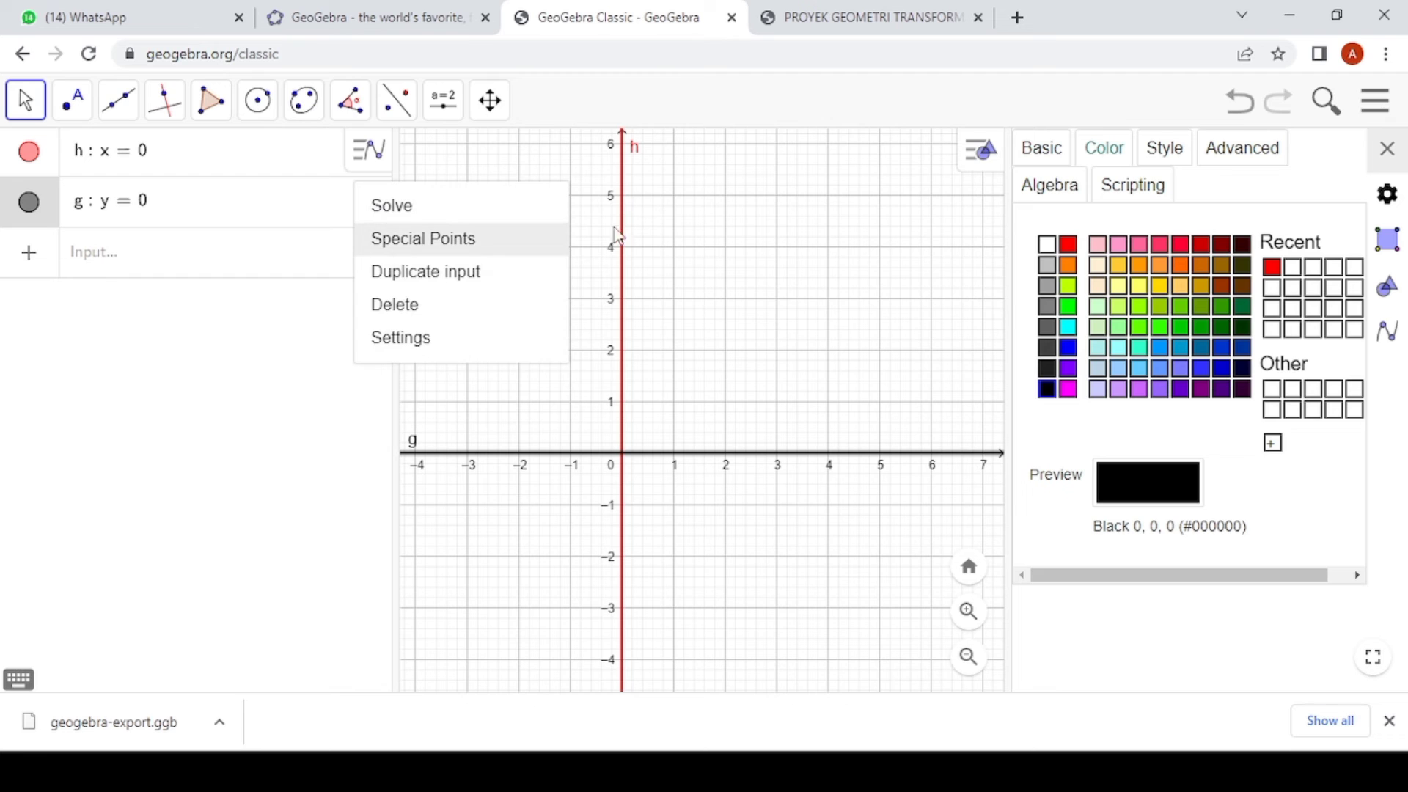
pyautogui.click(1069, 347)
pyautogui.click(1068, 348)
pyautogui.click(912, 383)
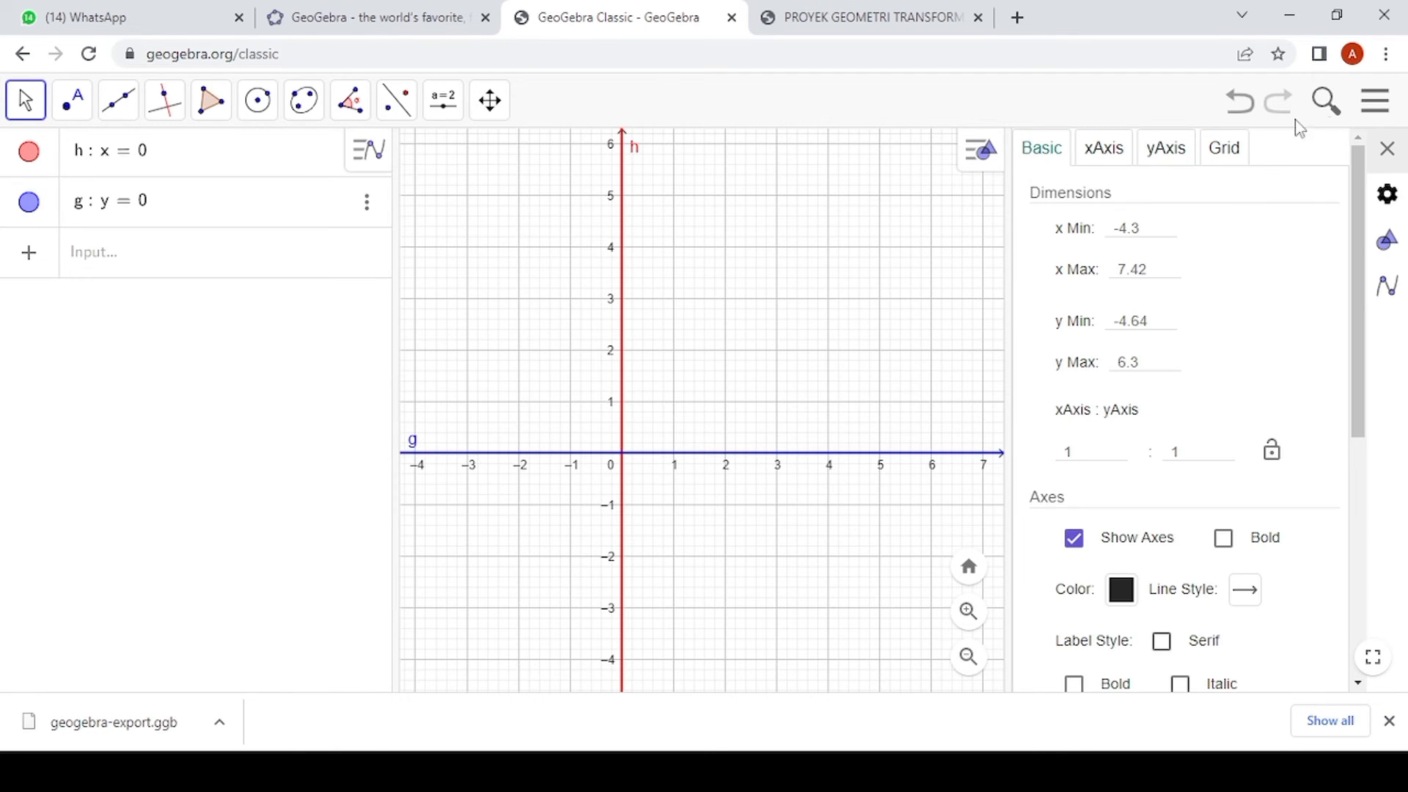
pyautogui.click(1386, 148)
# - Place point A at the intersection of lines h and g, and return to the Move tool
pyautogui.moveTo(747, 352); pyautogui.dragTo(1015, 361)
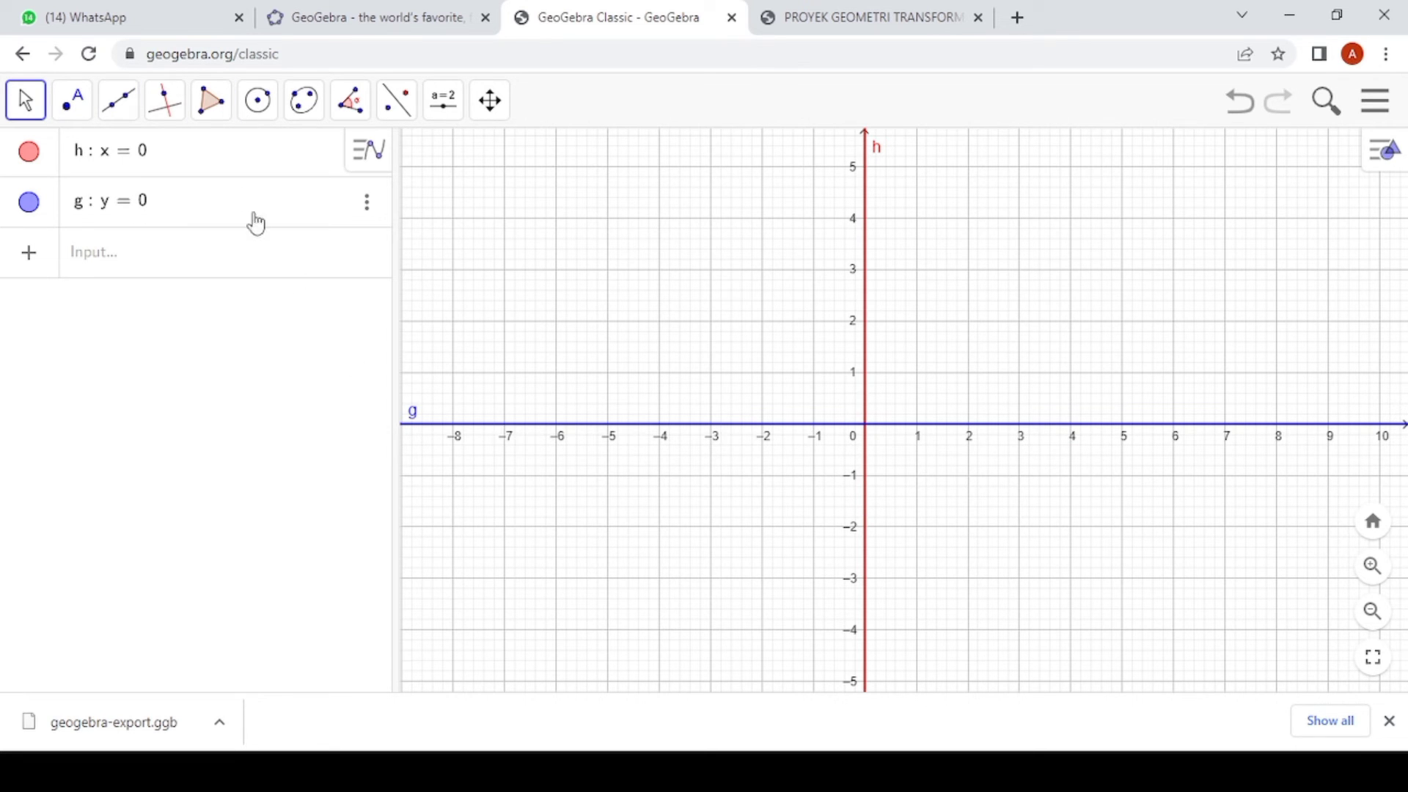
pyautogui.click(70, 110)
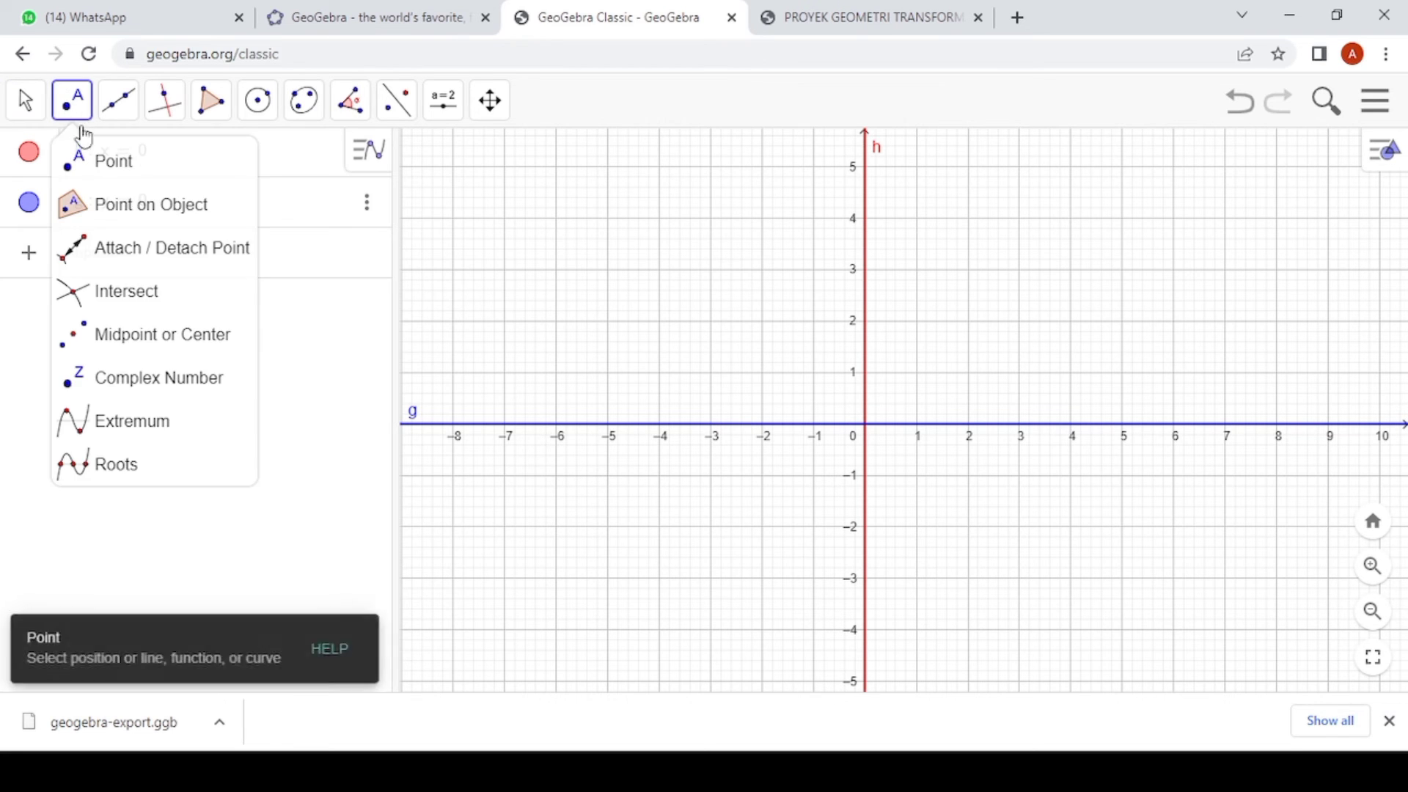
pyautogui.click(80, 156)
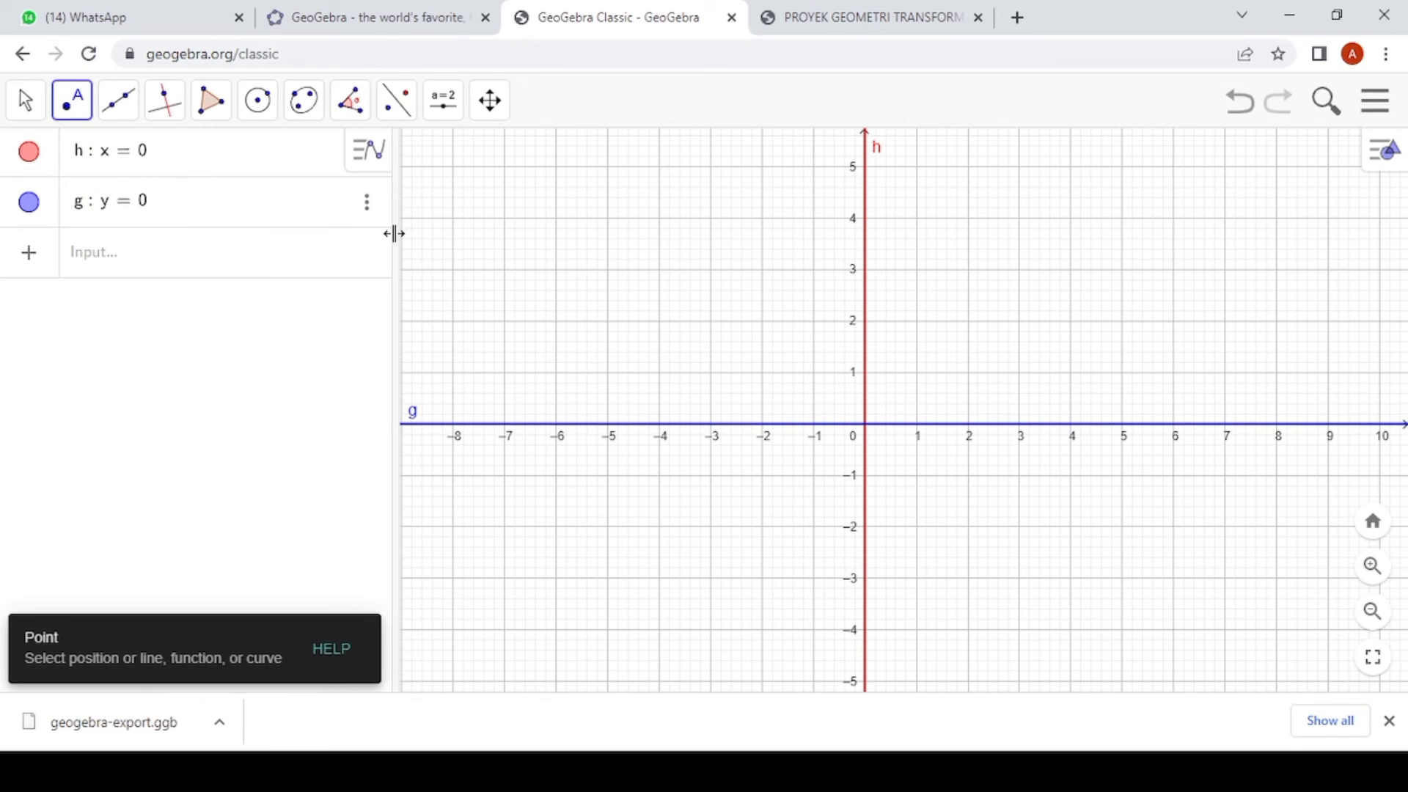
pyautogui.click(865, 431)
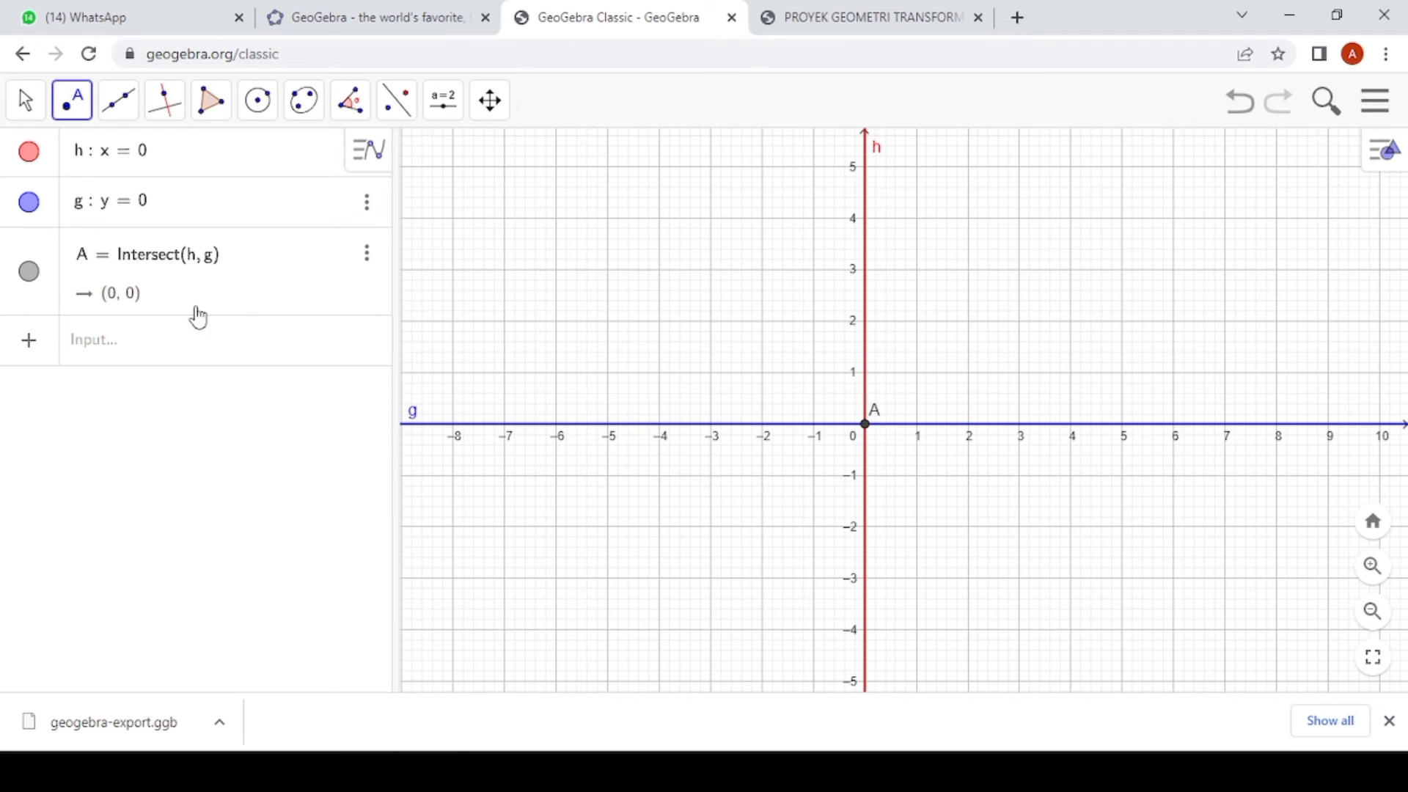
pyautogui.click(23, 106)
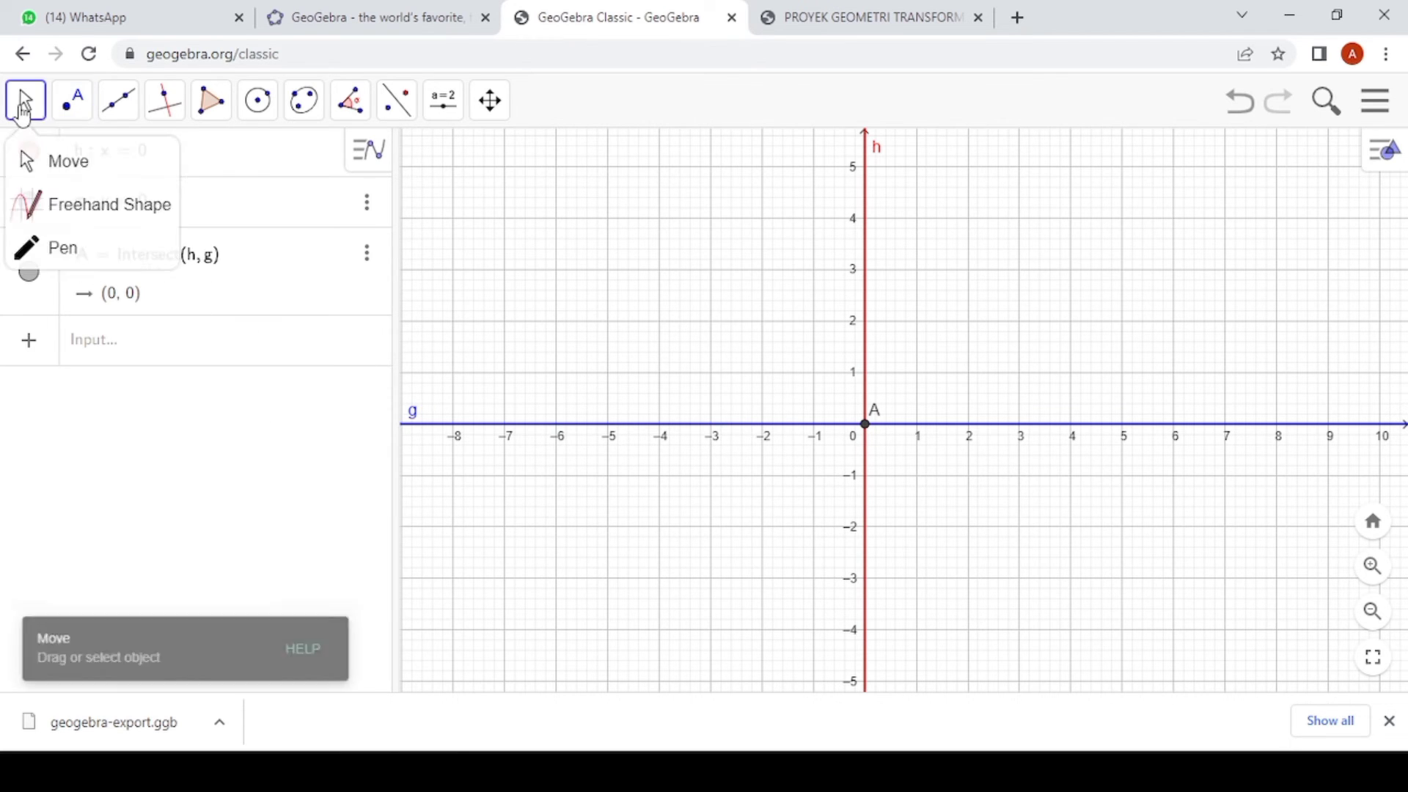
# - Check the P ≠ A case in the proof PDF and place a free point at (1, 1) in the GeoGebra graph
pyautogui.click(809, 9)
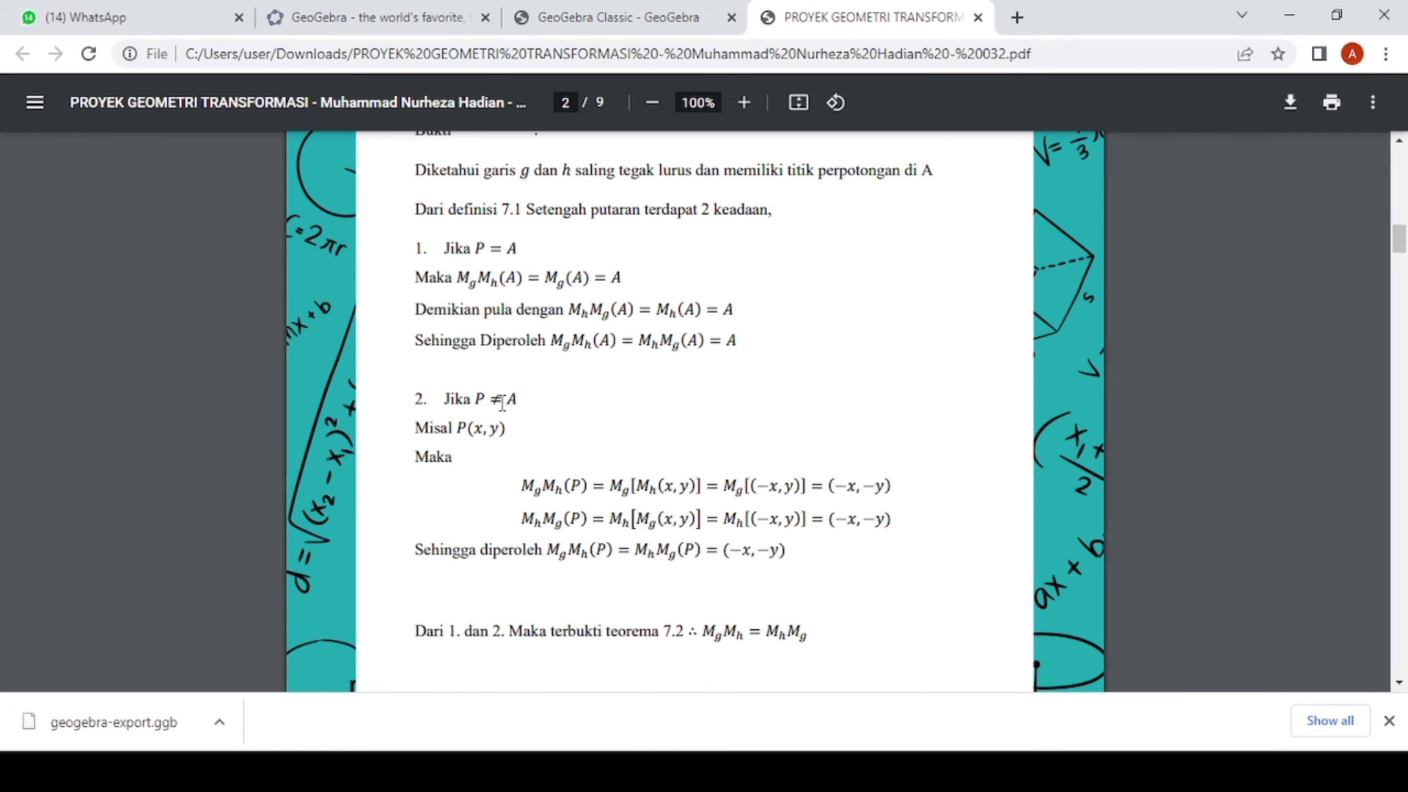
pyautogui.click(618, 9)
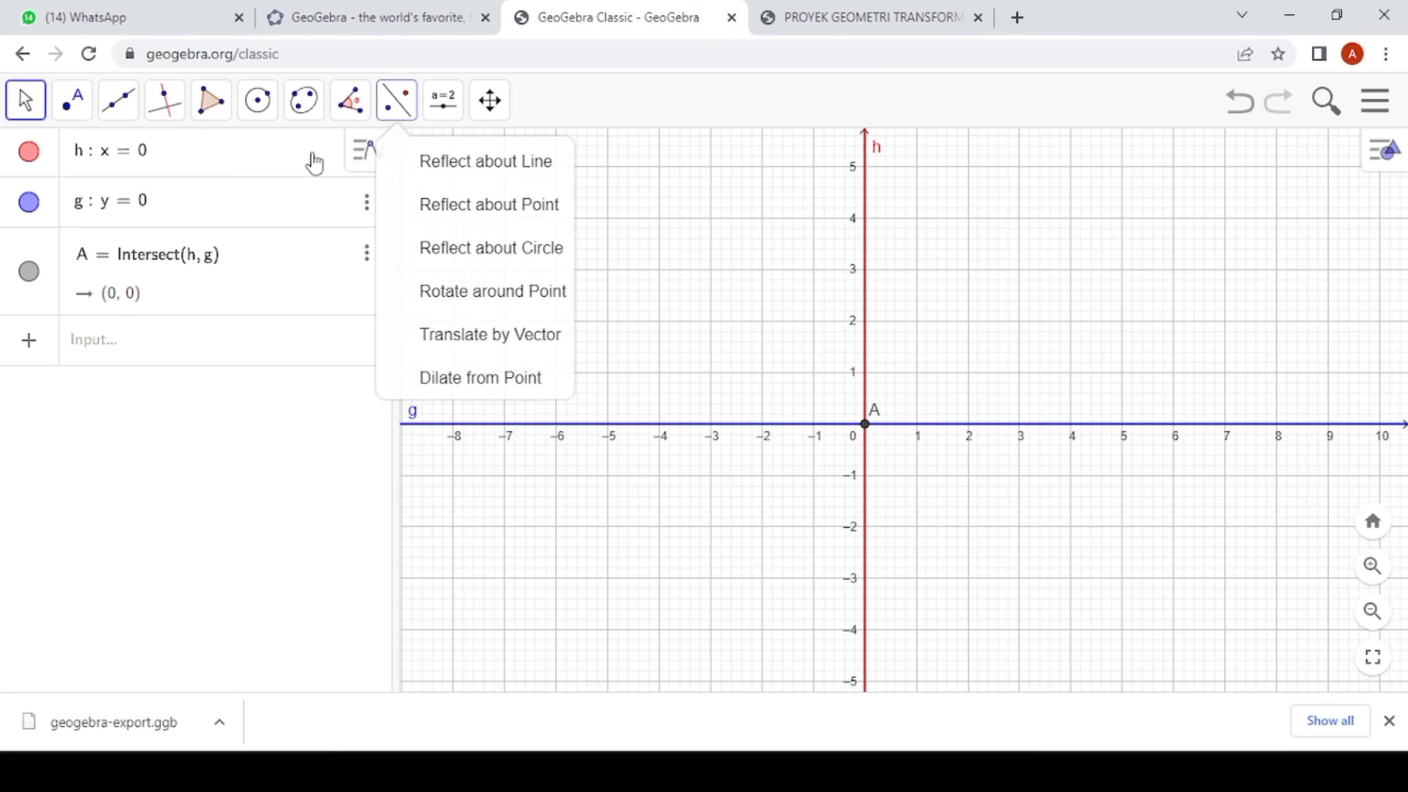
pyautogui.moveTo(72, 100)
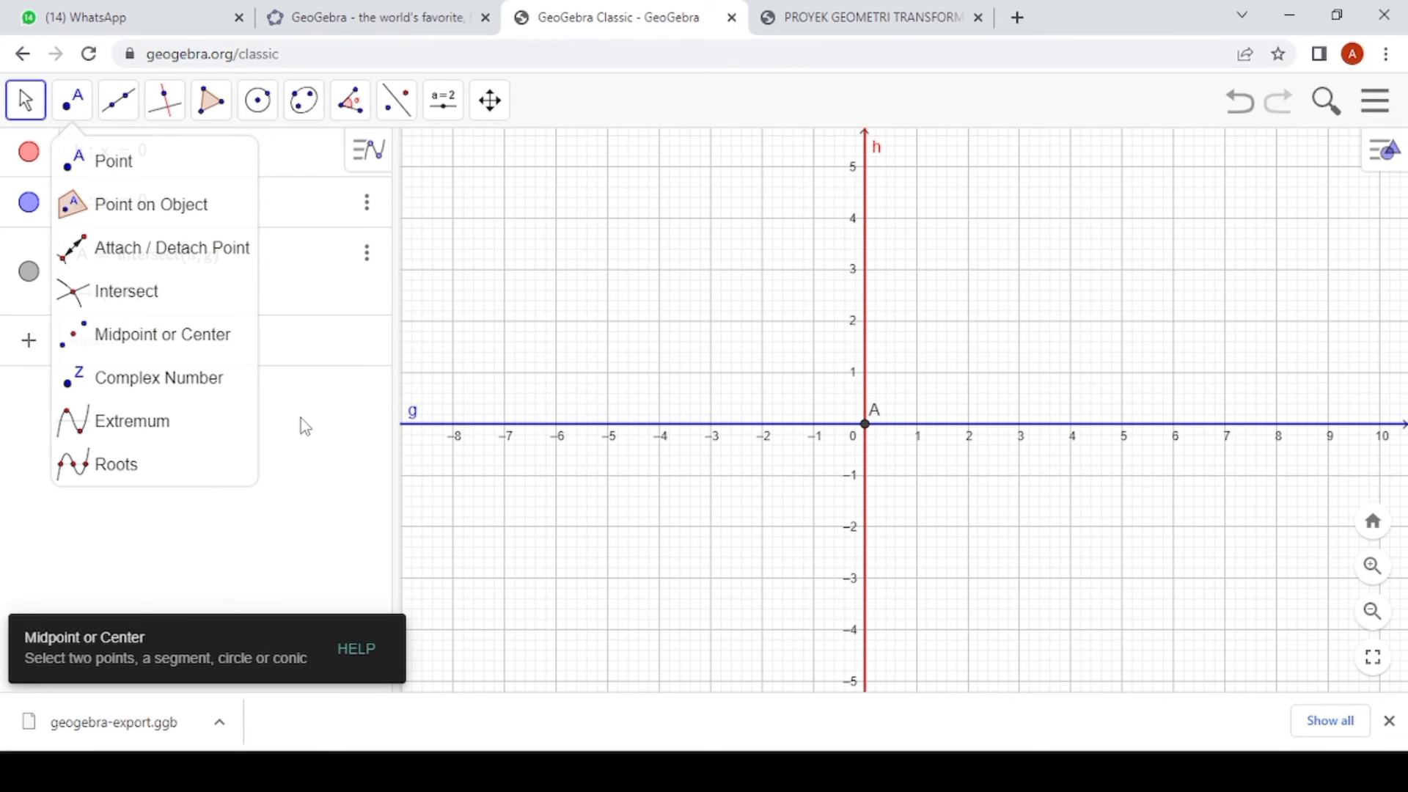
pyautogui.moveTo(7, 109)
pyautogui.click(96, 157)
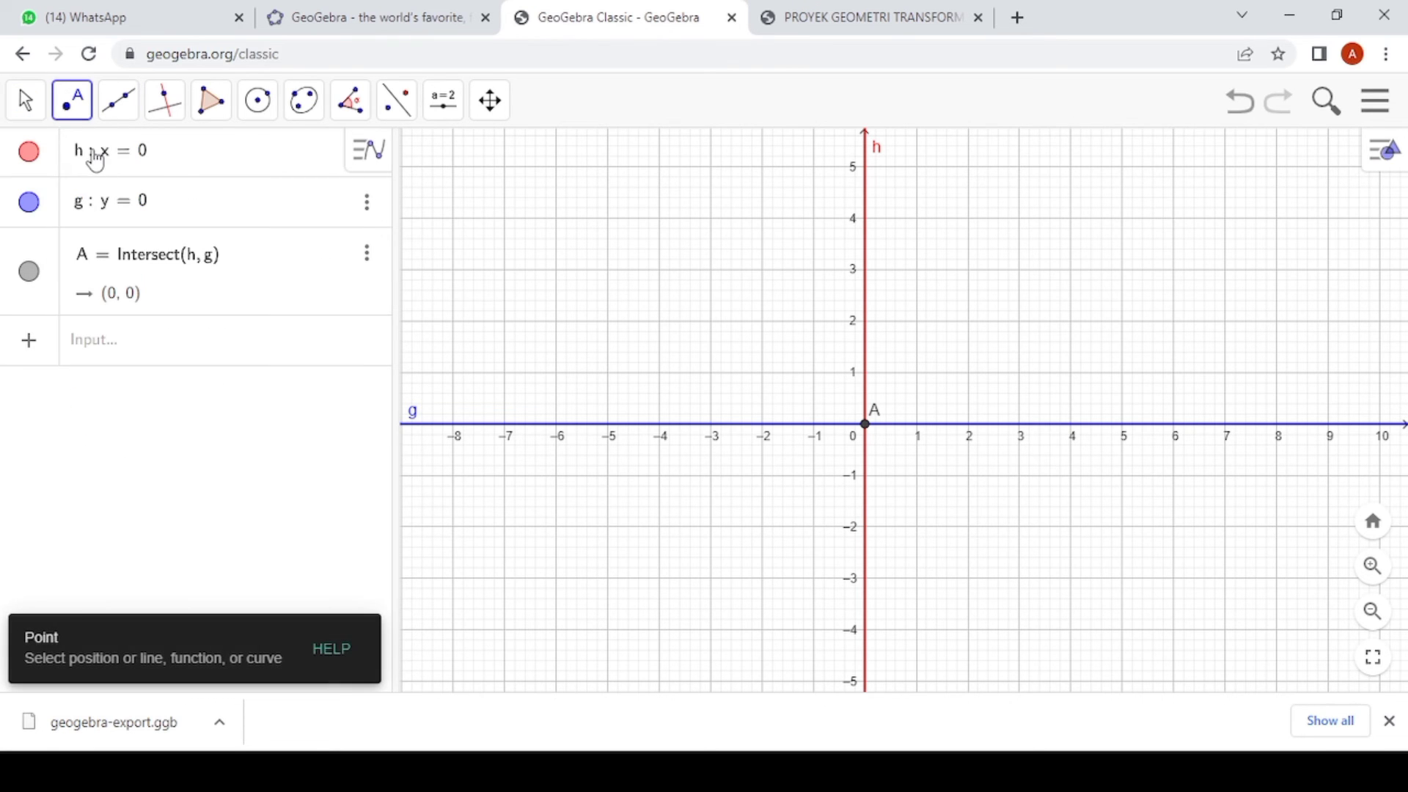
pyautogui.click(917, 373)
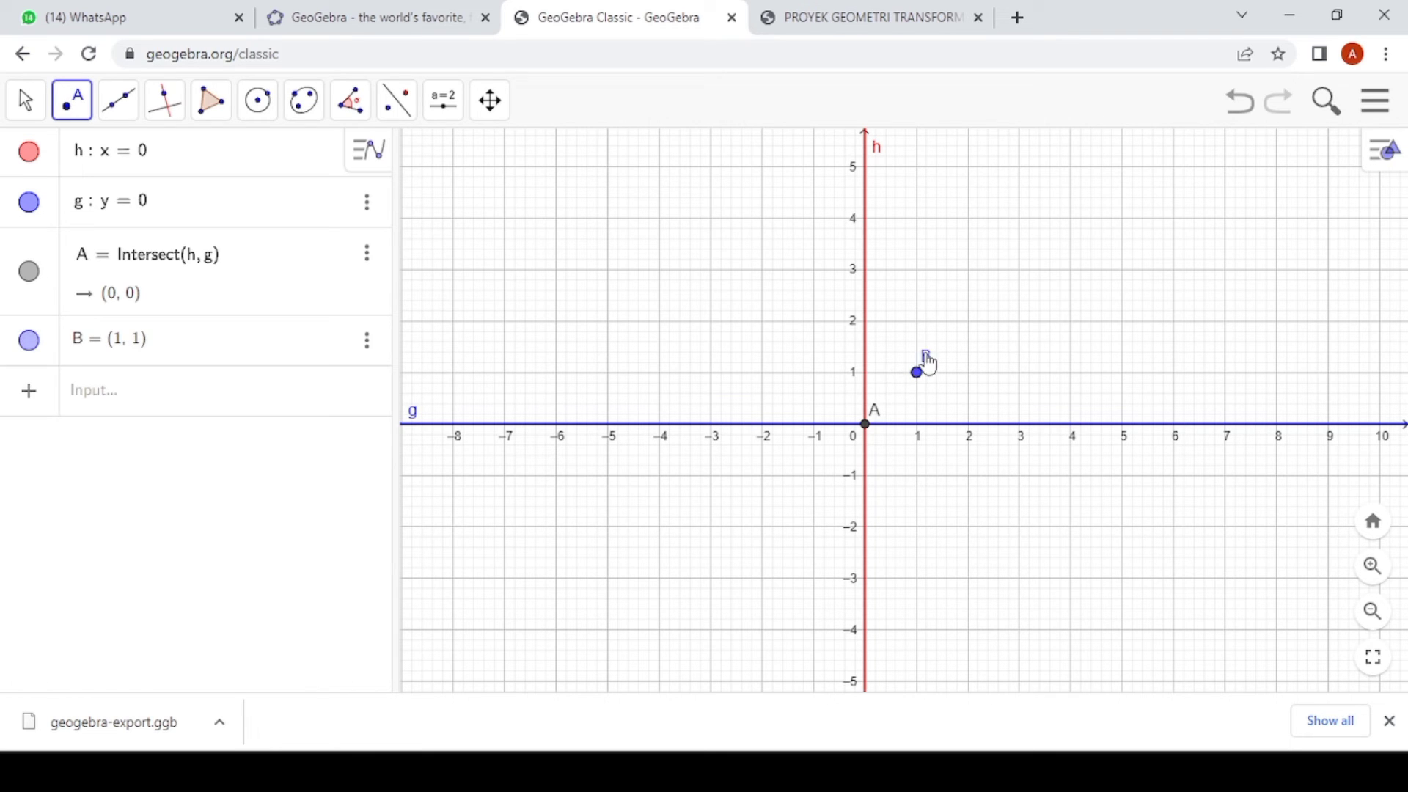
# - Rename the point at (1, 1) to P and close its settings
pyautogui.click(366, 340)
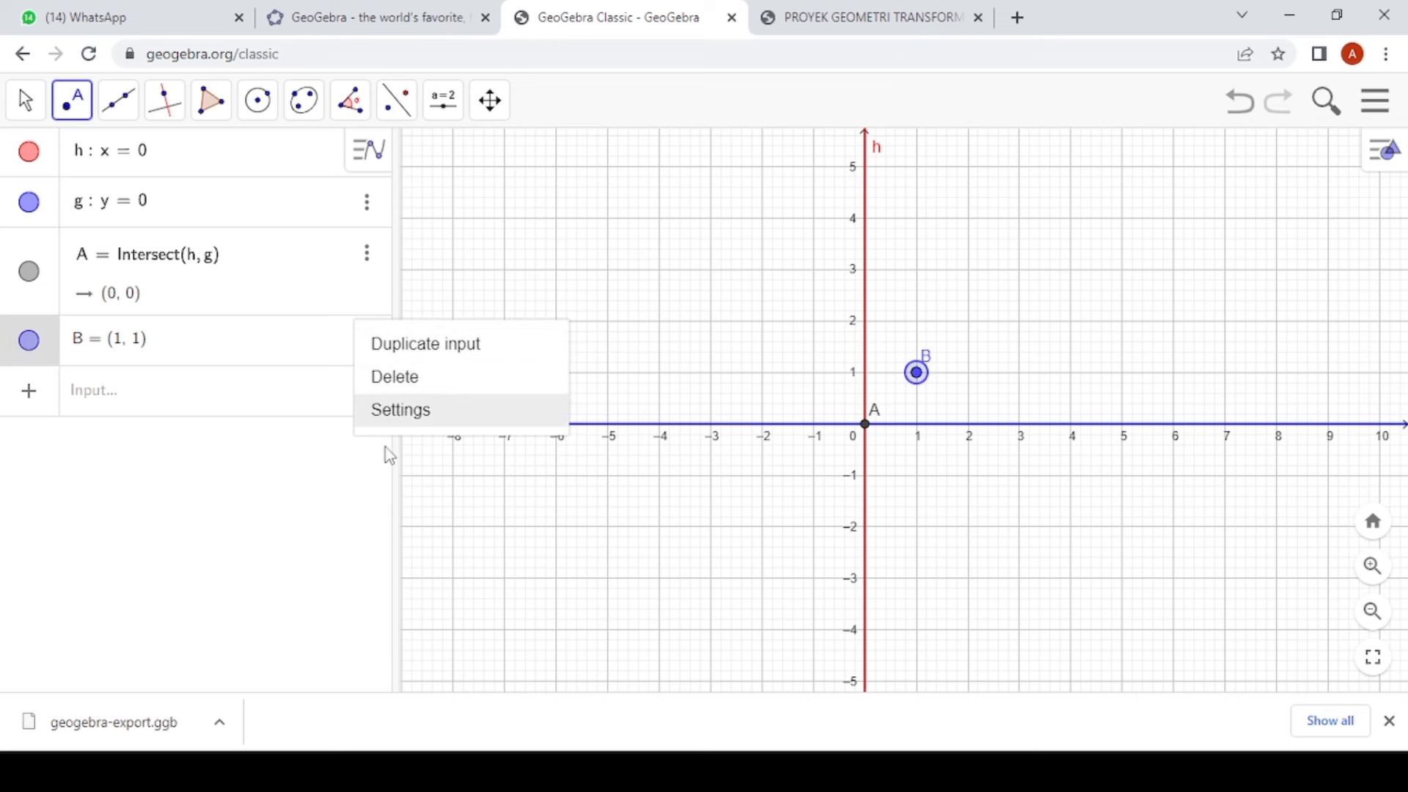
pyautogui.click(400, 408)
pyautogui.click(1061, 248)
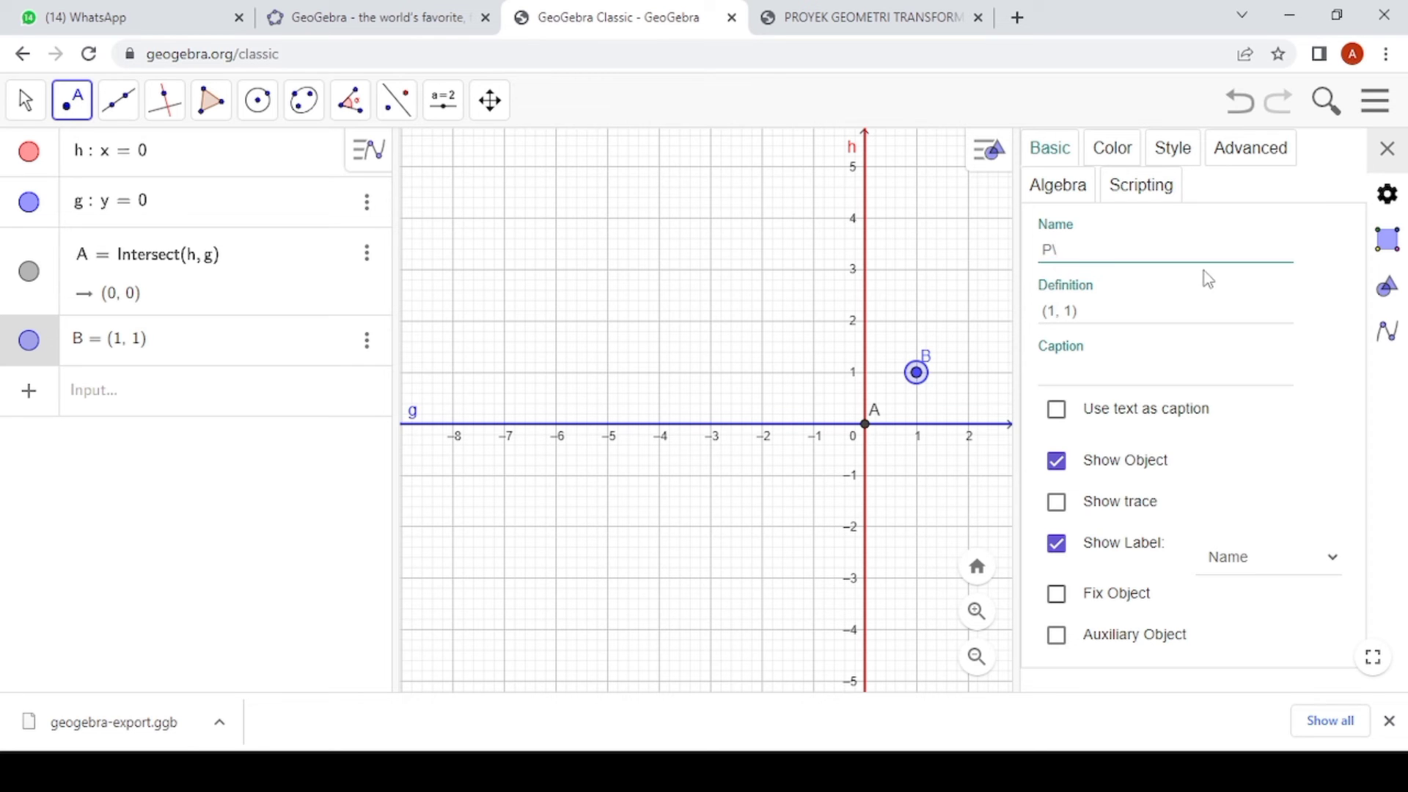
pyautogui.press('Return')
pyautogui.click(1387, 148)
# - Reflect point P about line g
pyautogui.scroll(5, 1173, 389)
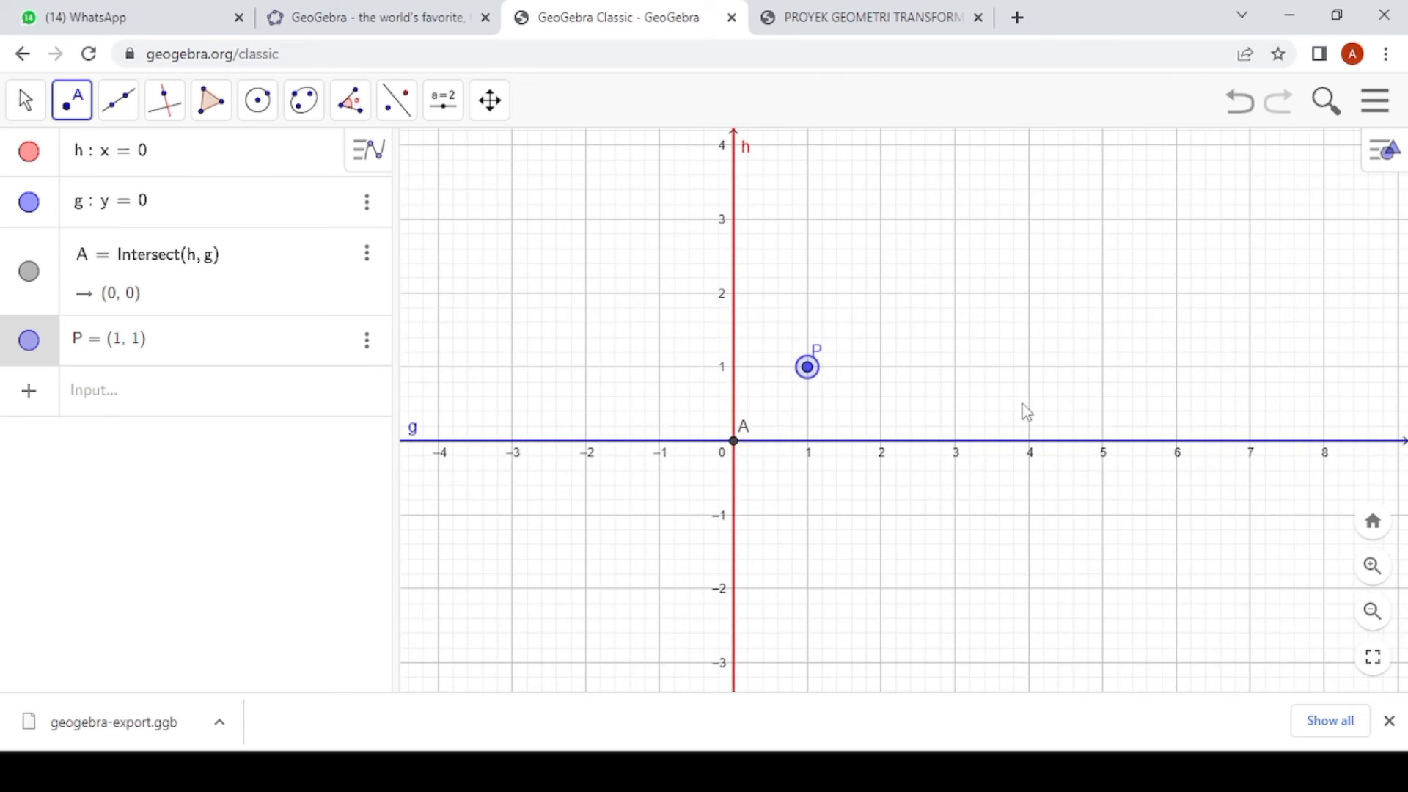
pyautogui.click(25, 101)
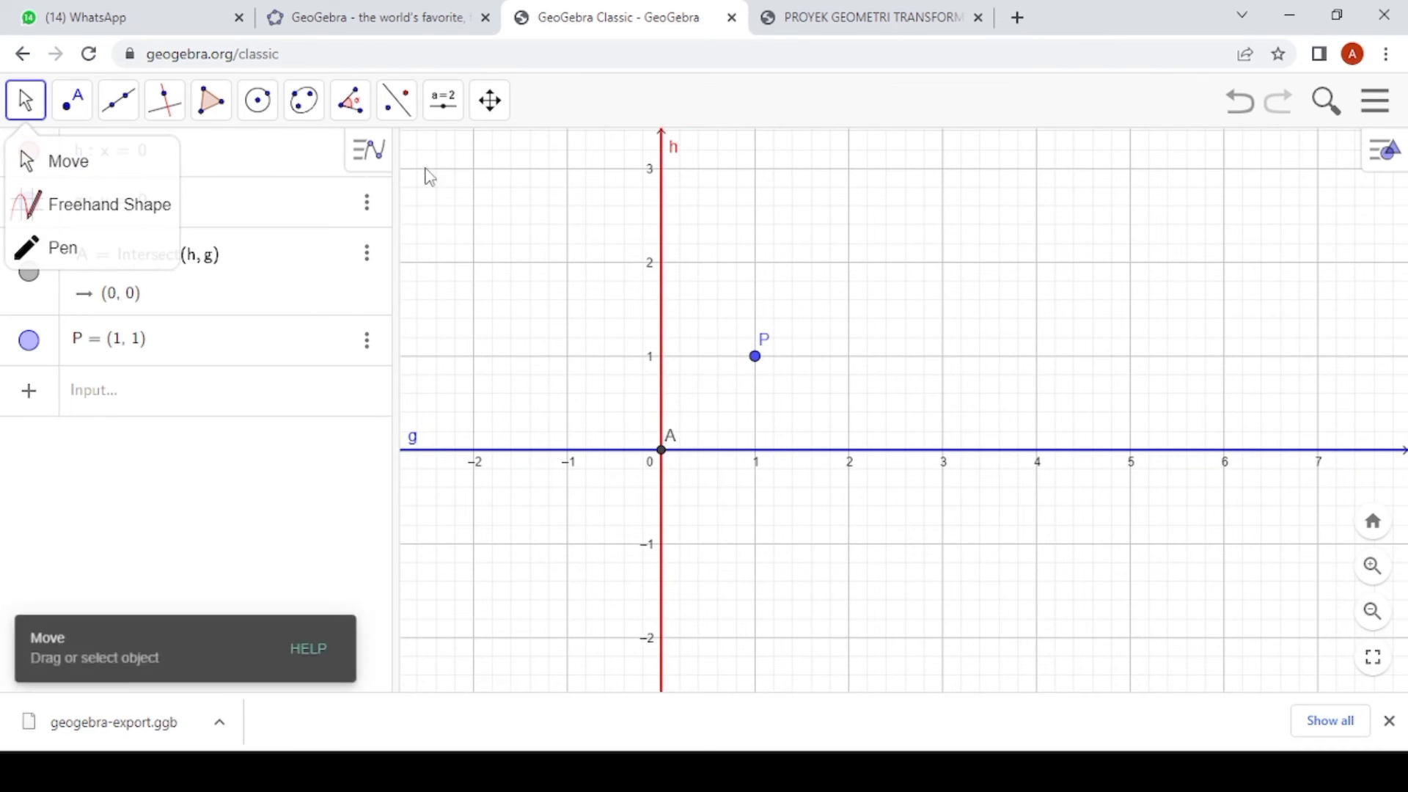
pyautogui.moveTo(913, 367); pyautogui.dragTo(1030, 359)
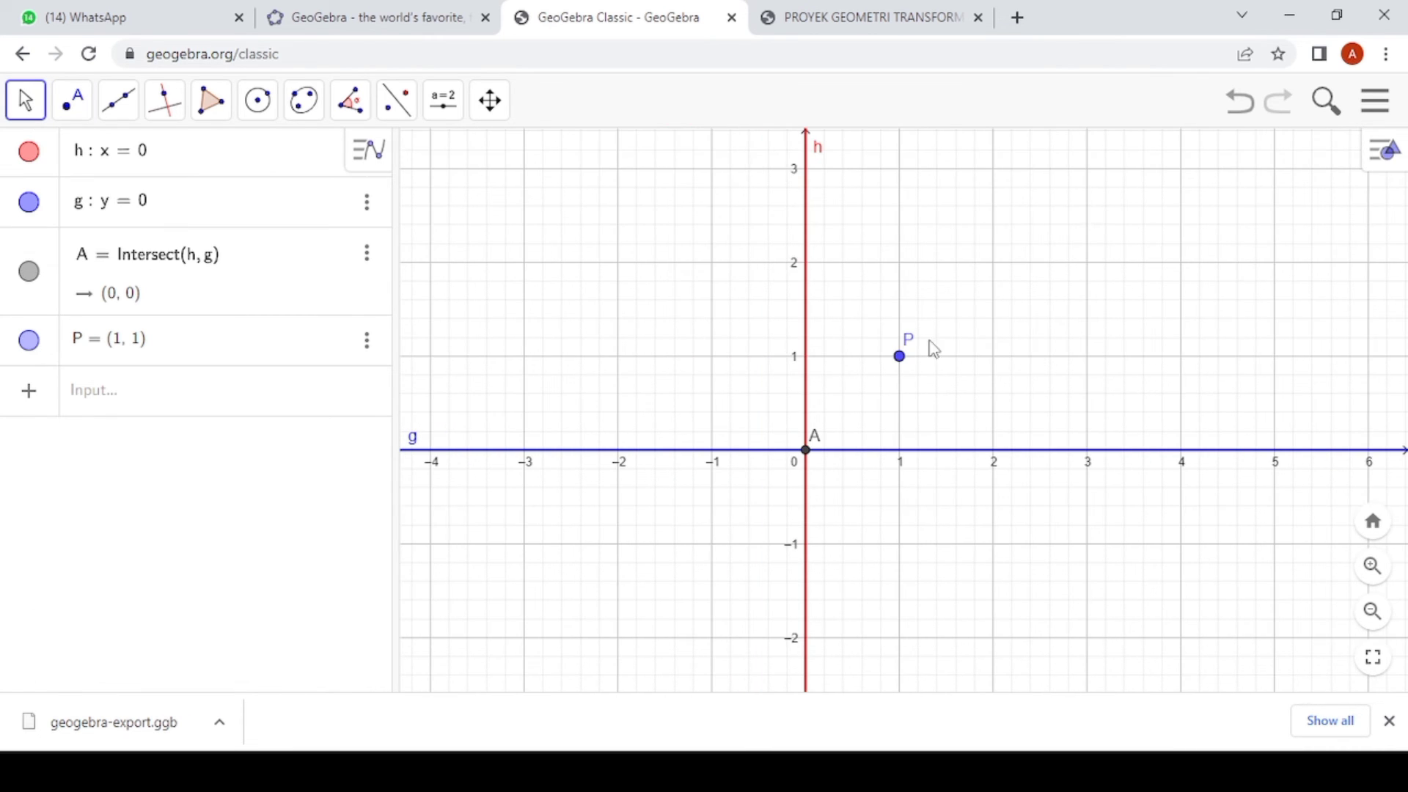
pyautogui.click(397, 101)
pyautogui.click(469, 204)
pyautogui.click(900, 358)
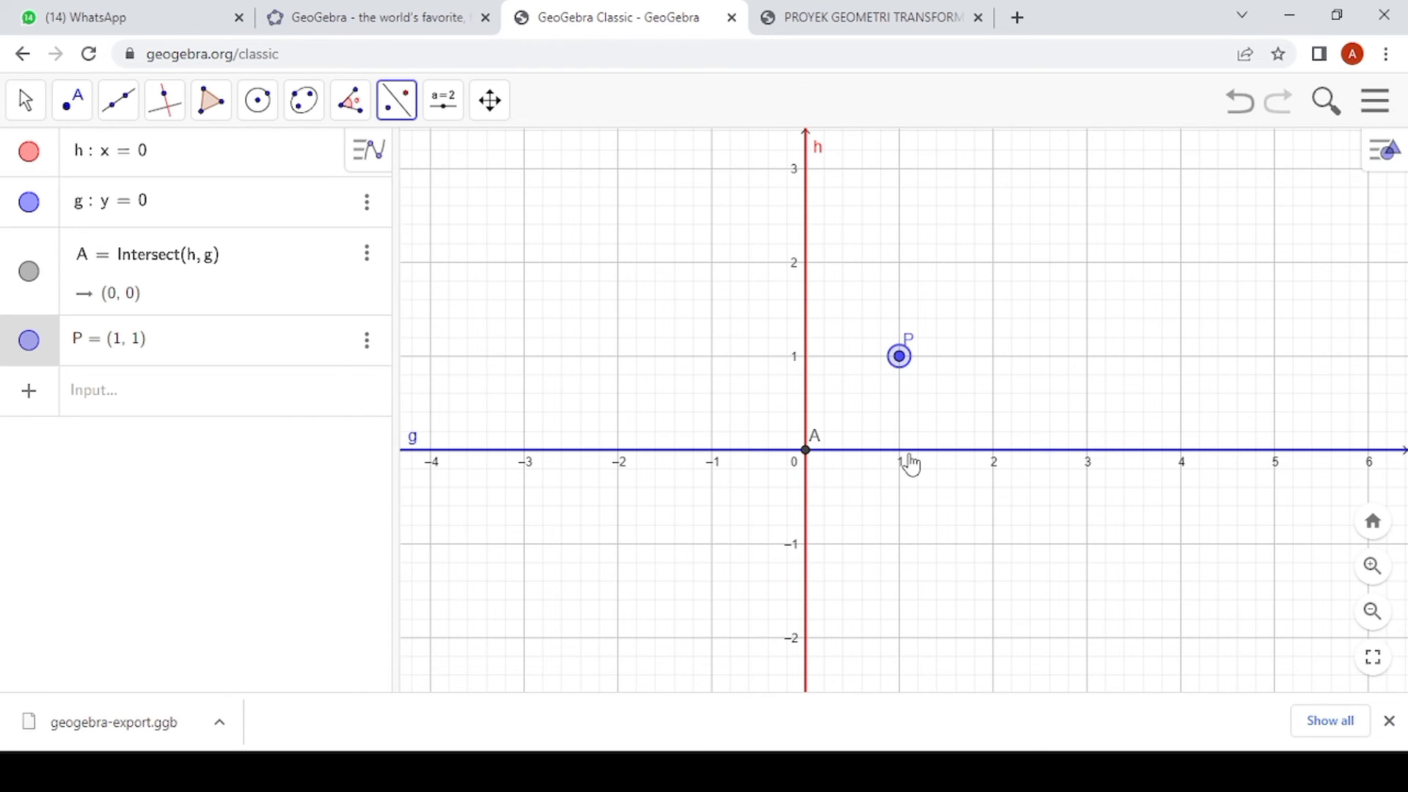
pyautogui.click(910, 451)
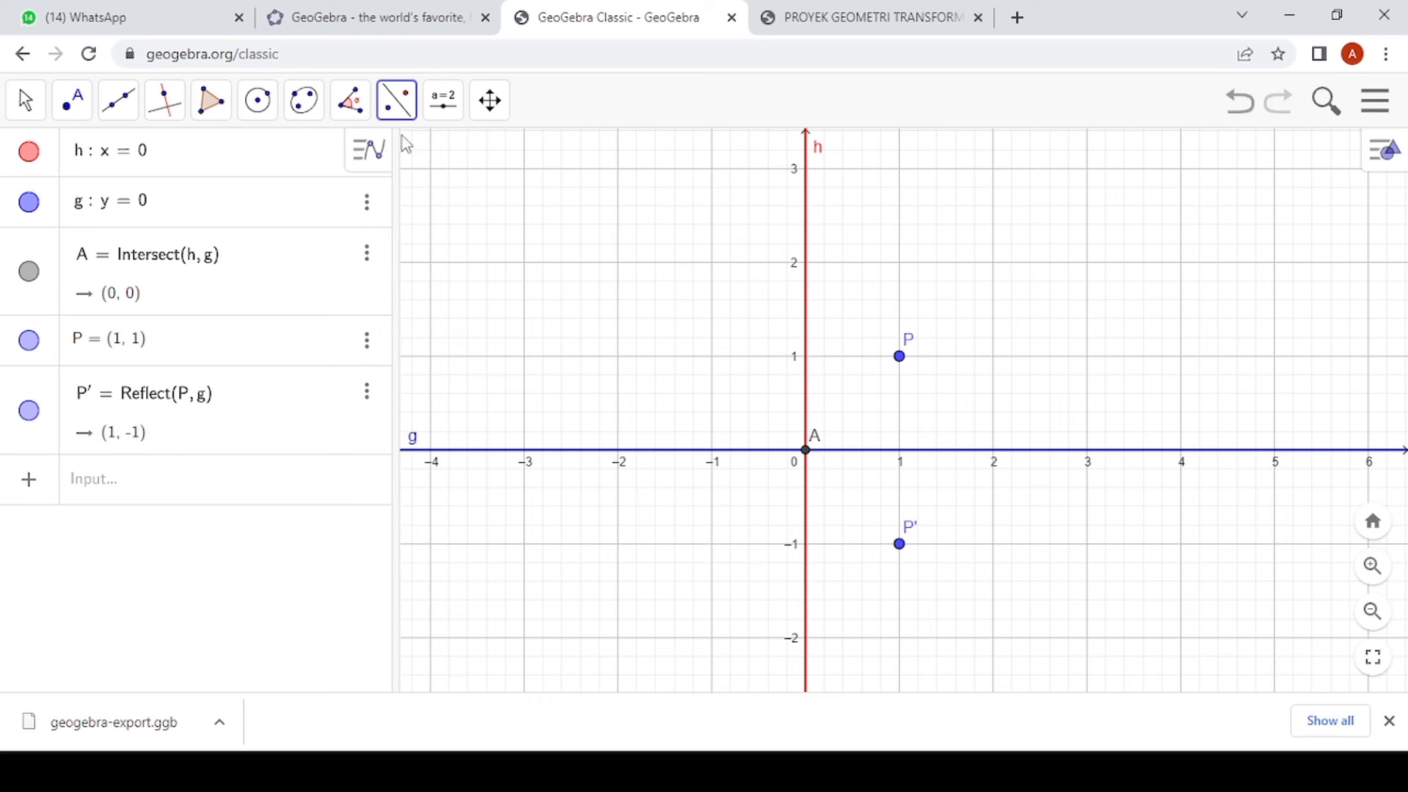
# - Reflect P' about line h, and hide both reflected points P' and P''
pyautogui.click(898, 545)
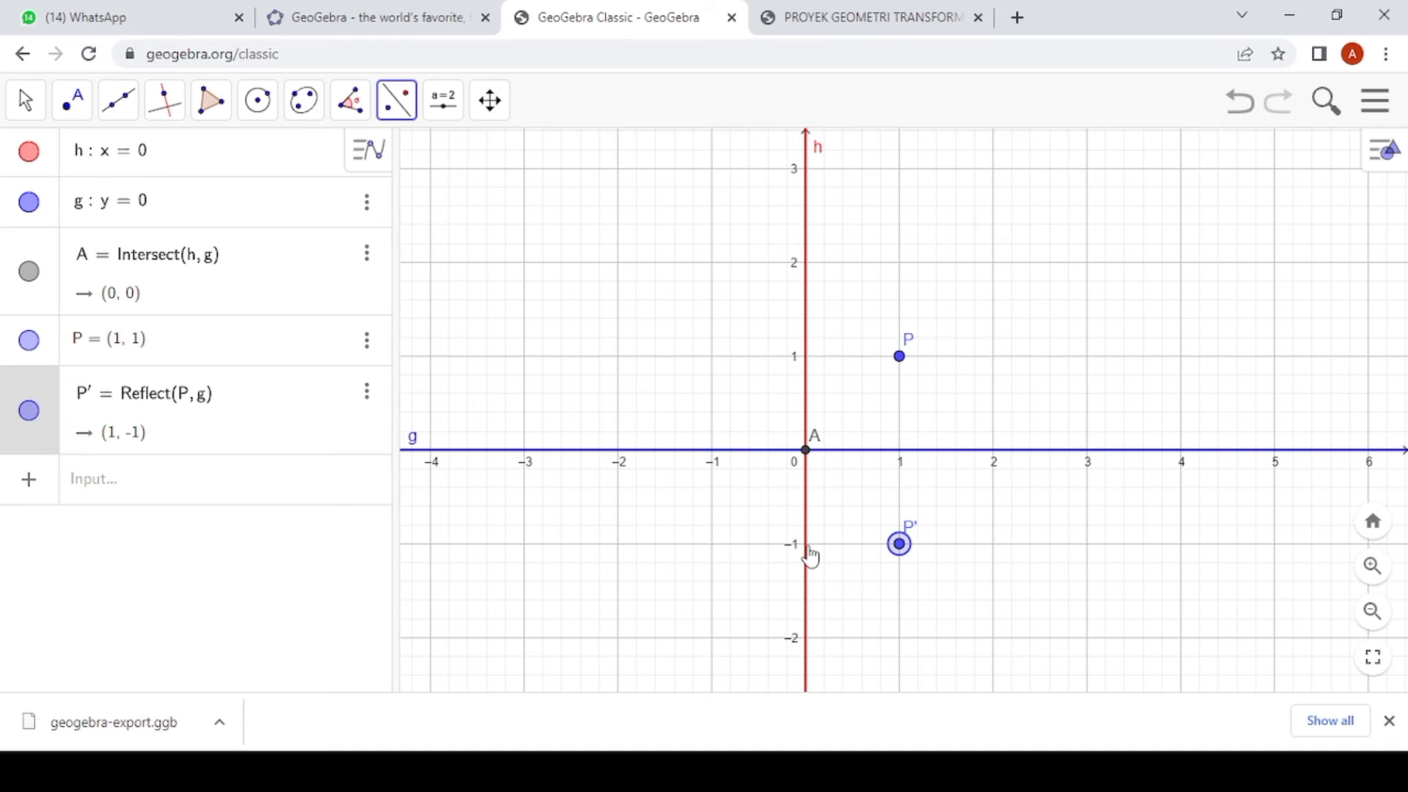
pyautogui.click(808, 555)
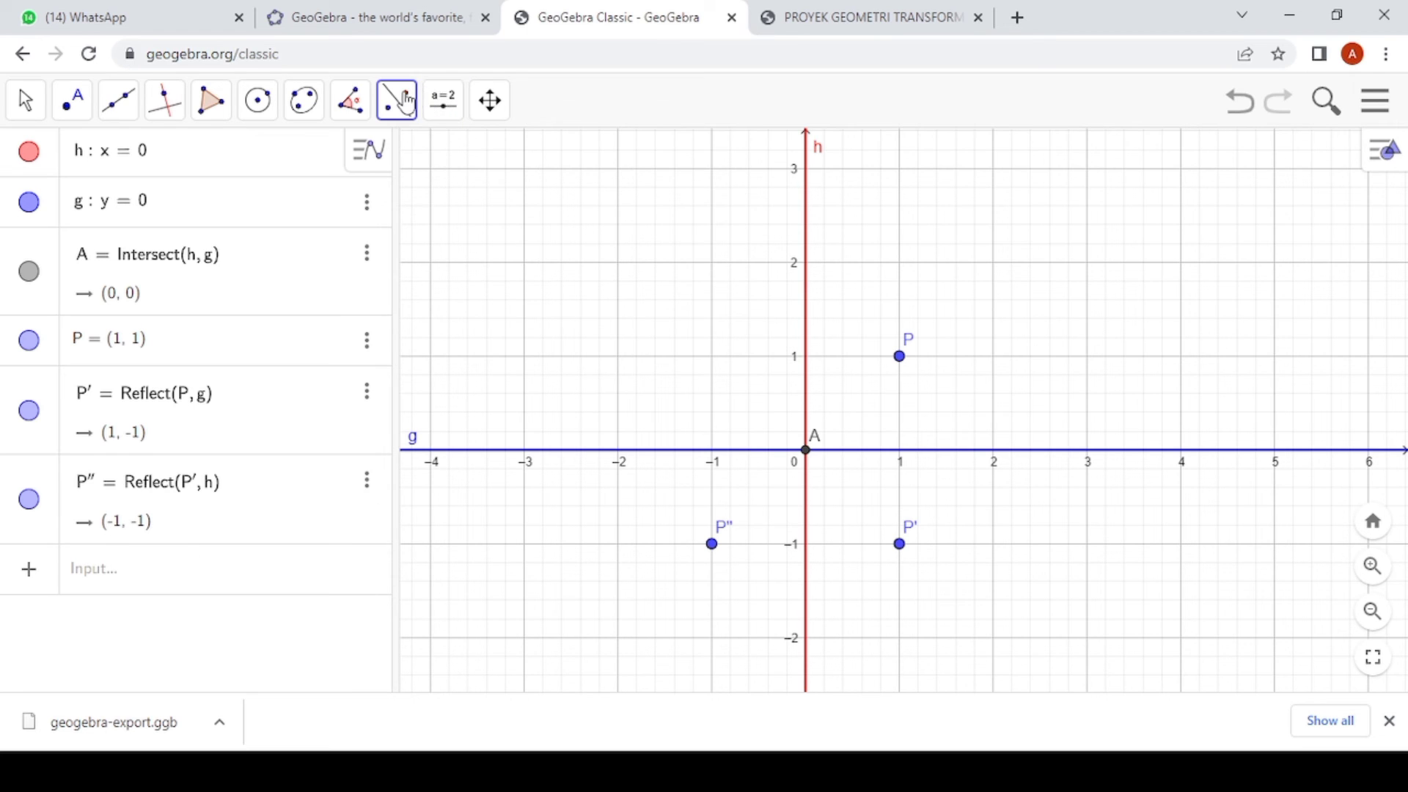
pyautogui.click(30, 499)
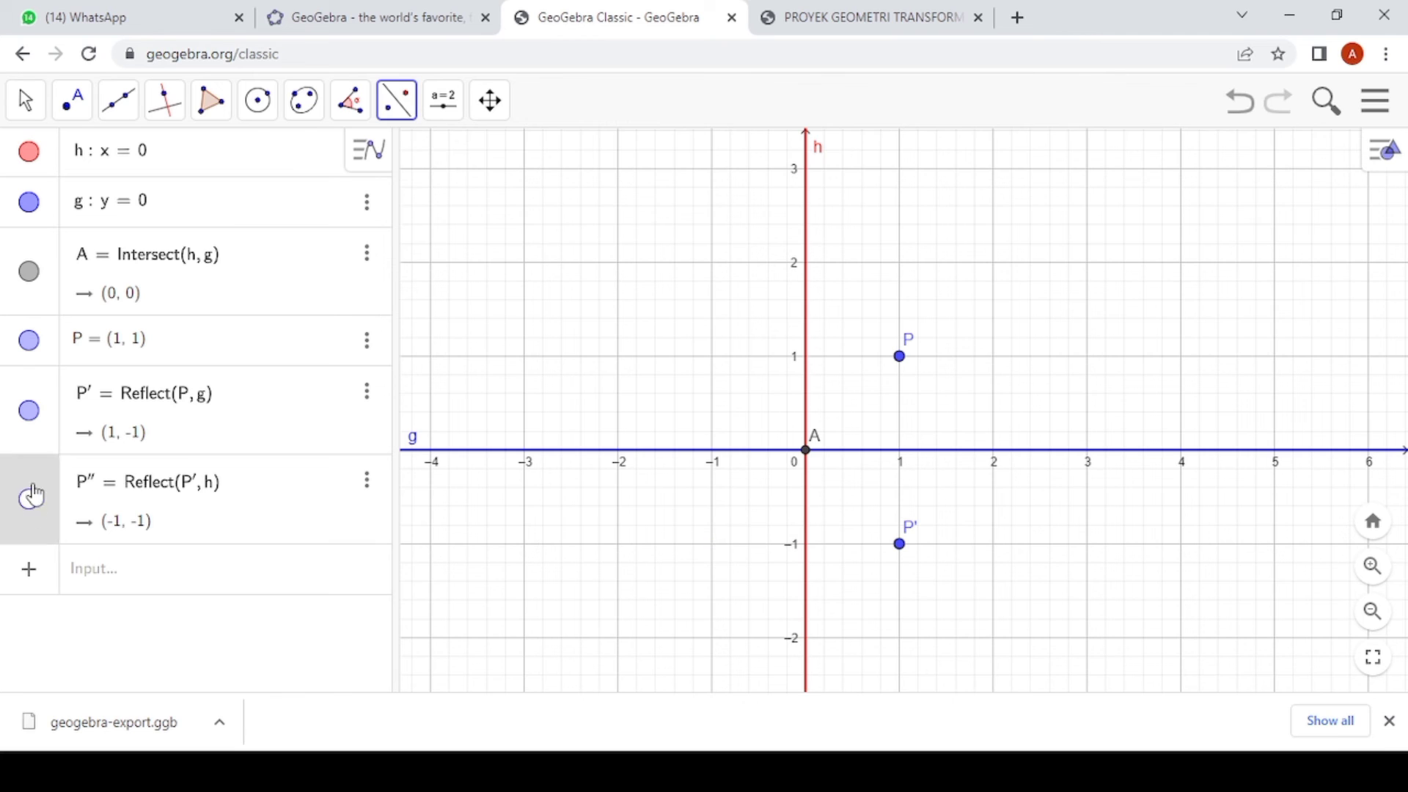
pyautogui.click(31, 412)
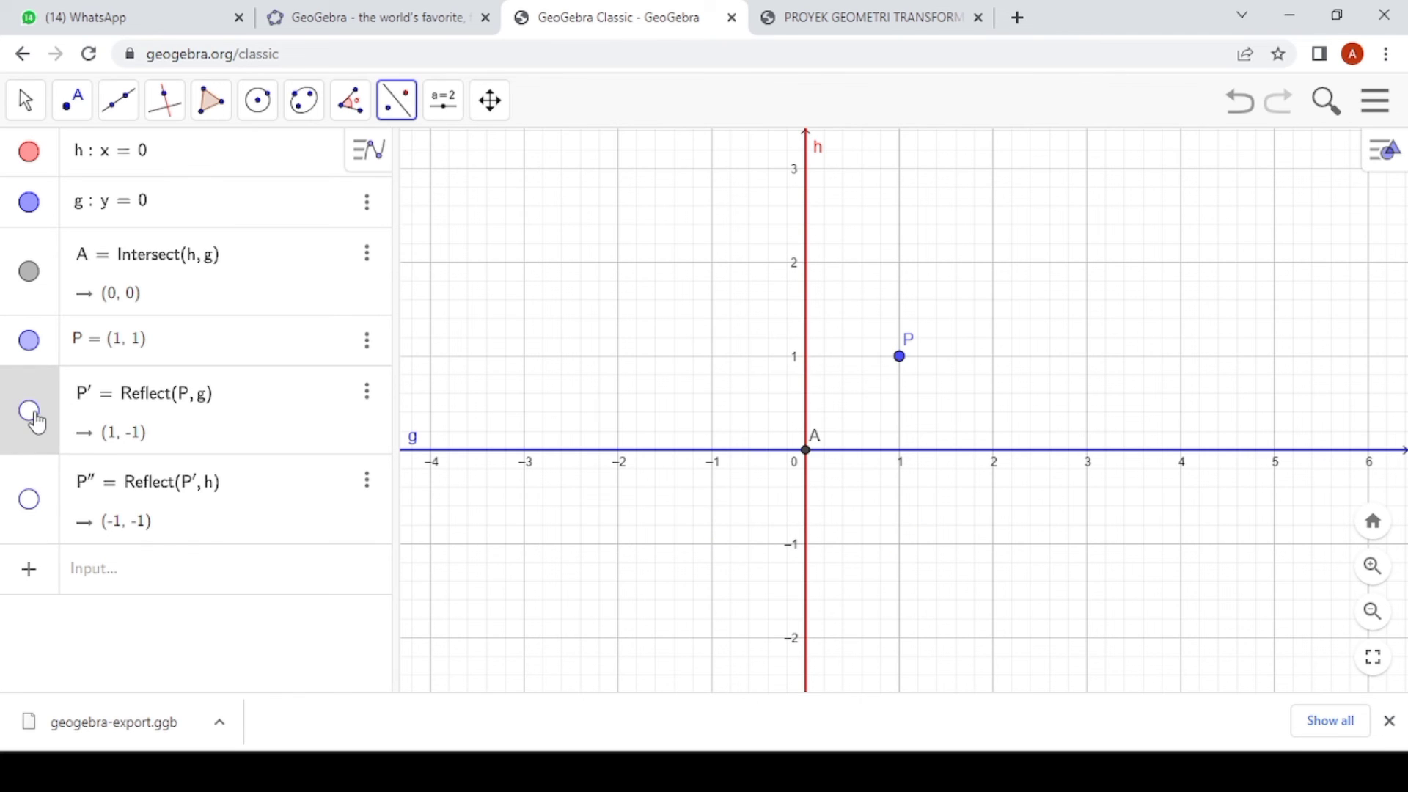
pyautogui.click(236, 339)
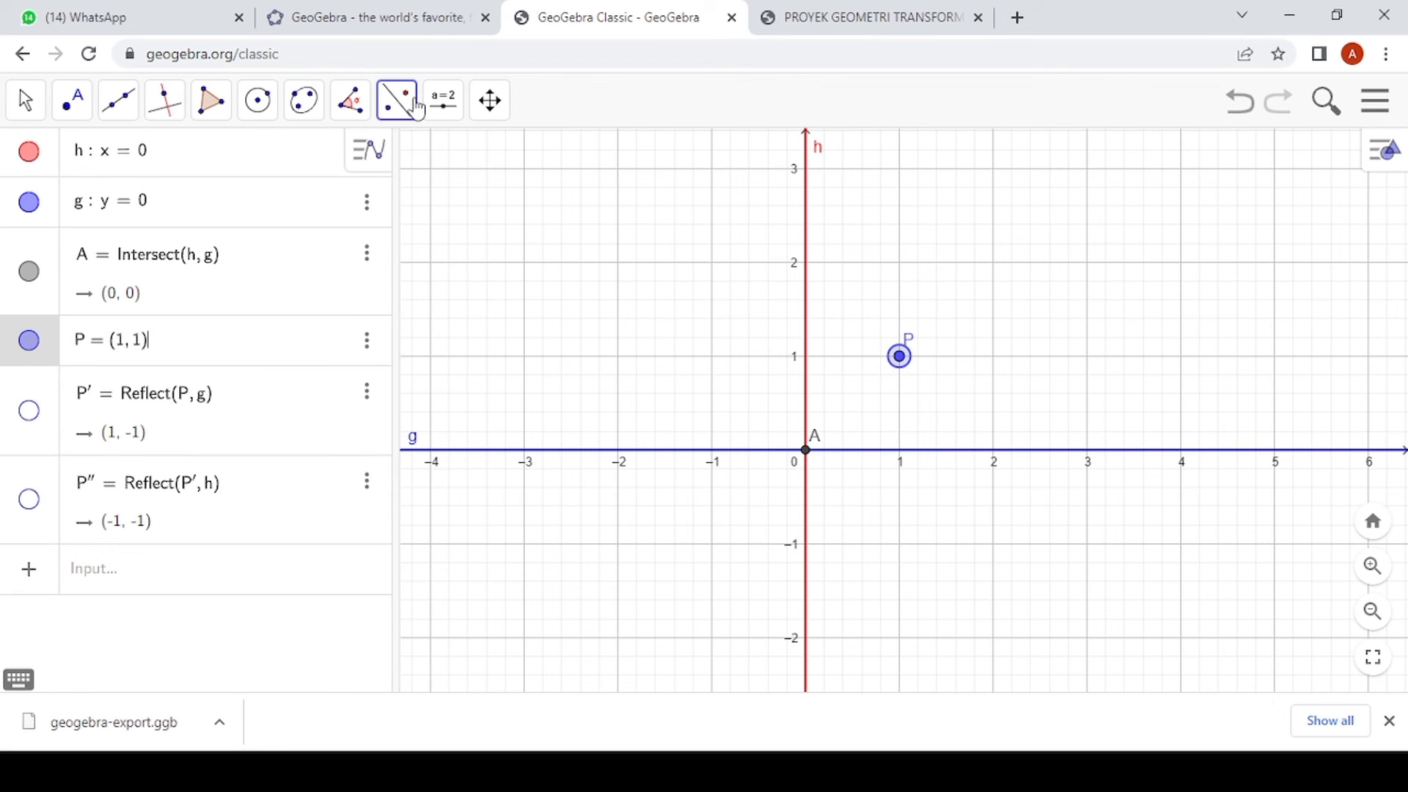
pyautogui.click(807, 361)
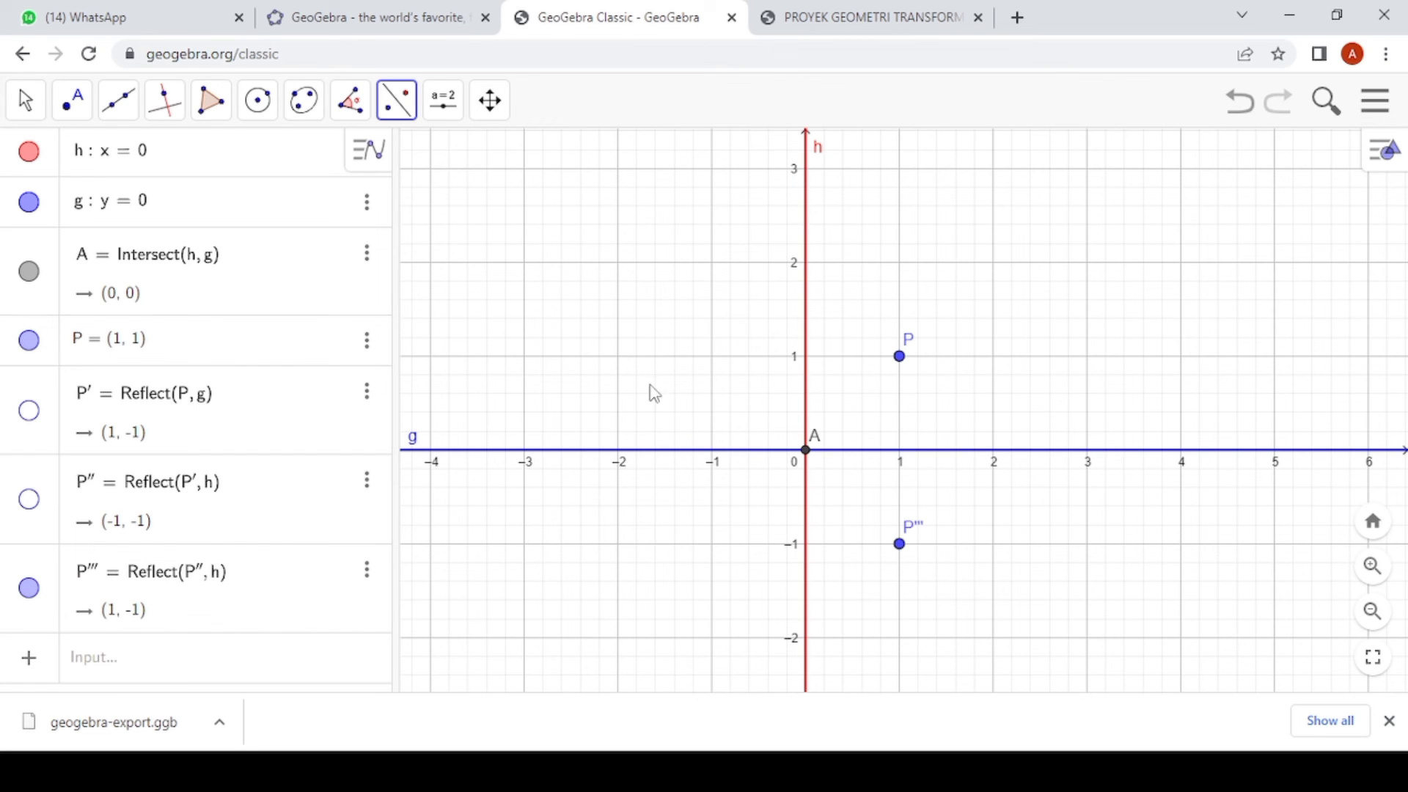
pyautogui.click(368, 575)
pyautogui.click(418, 640)
# - Reflect the original point P about line h
pyautogui.click(61, 341)
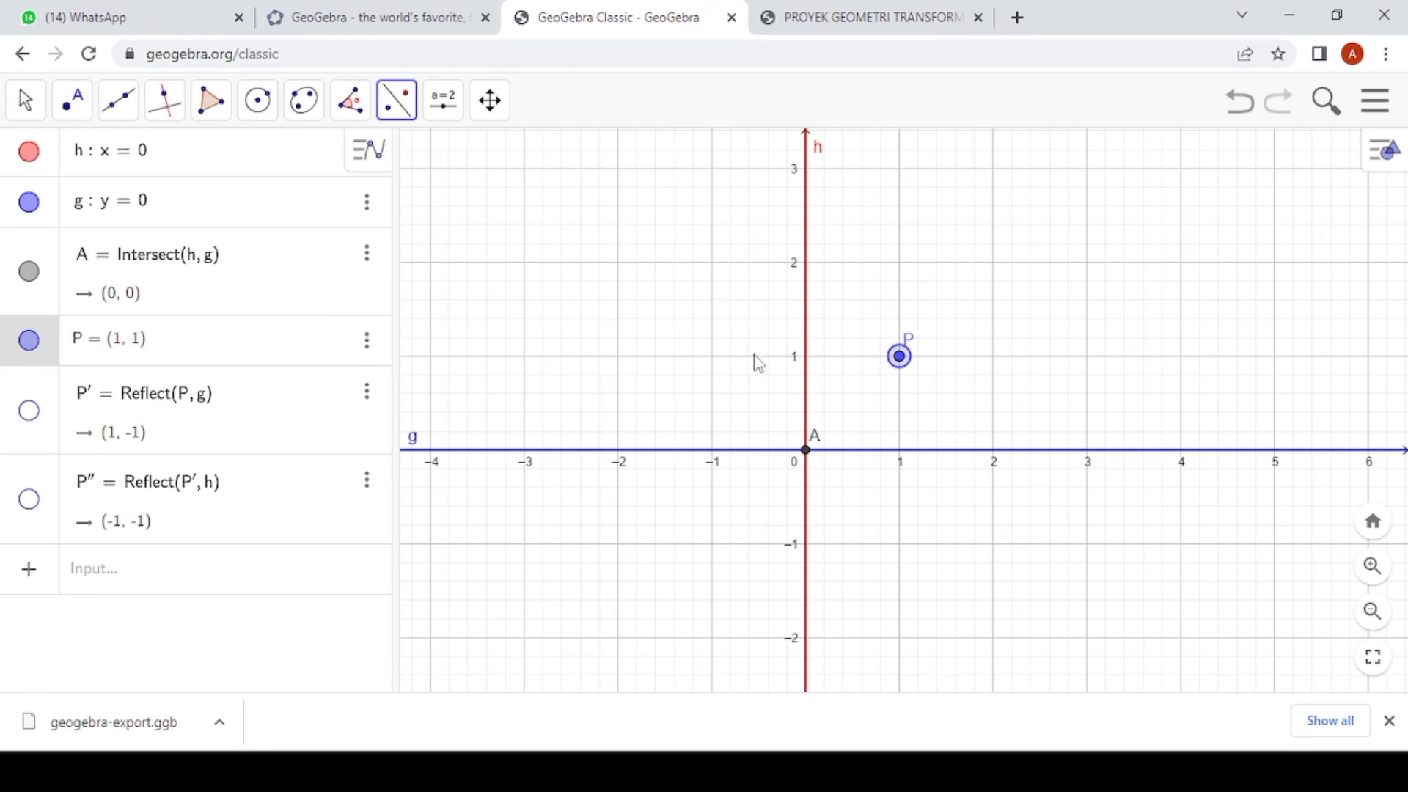
pyautogui.click(807, 363)
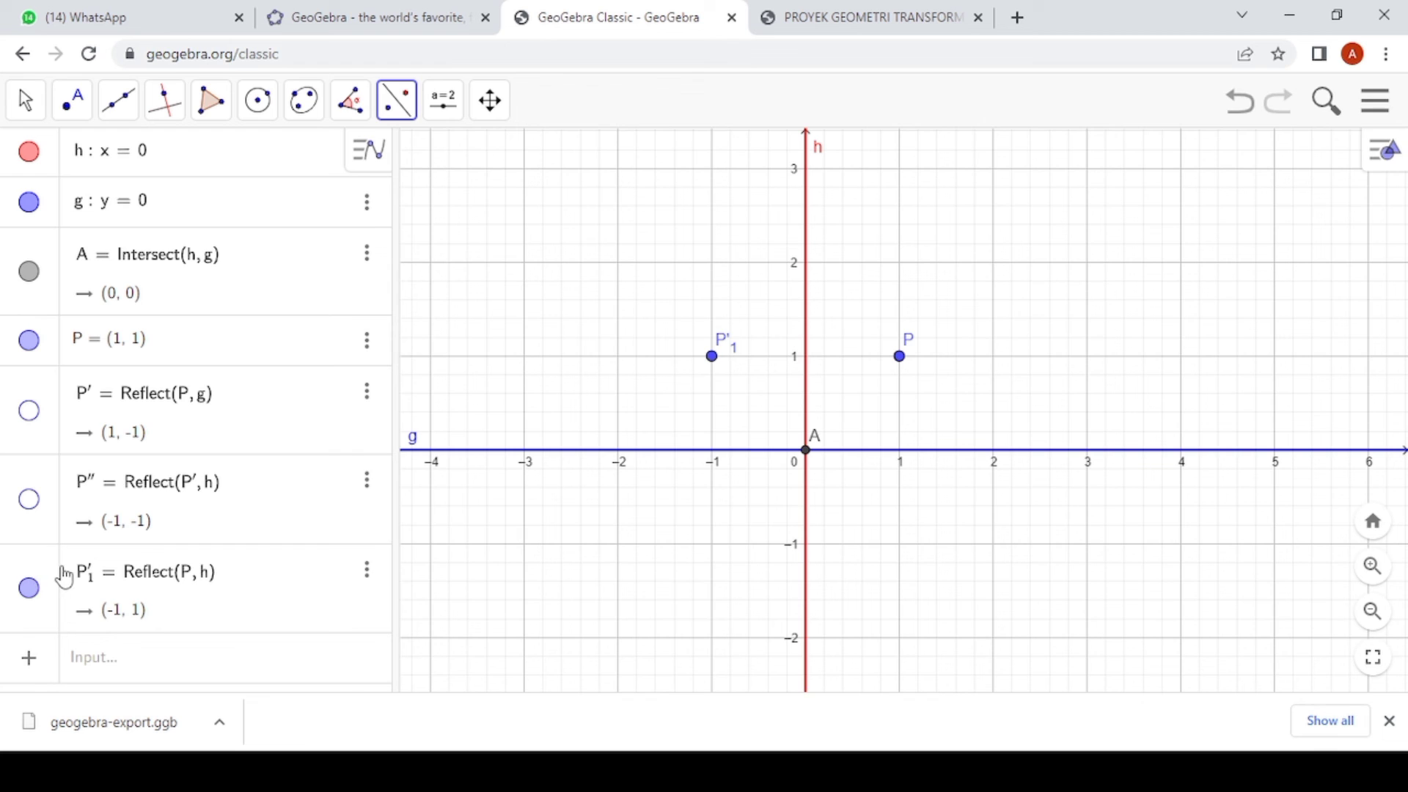
pyautogui.click(173, 559)
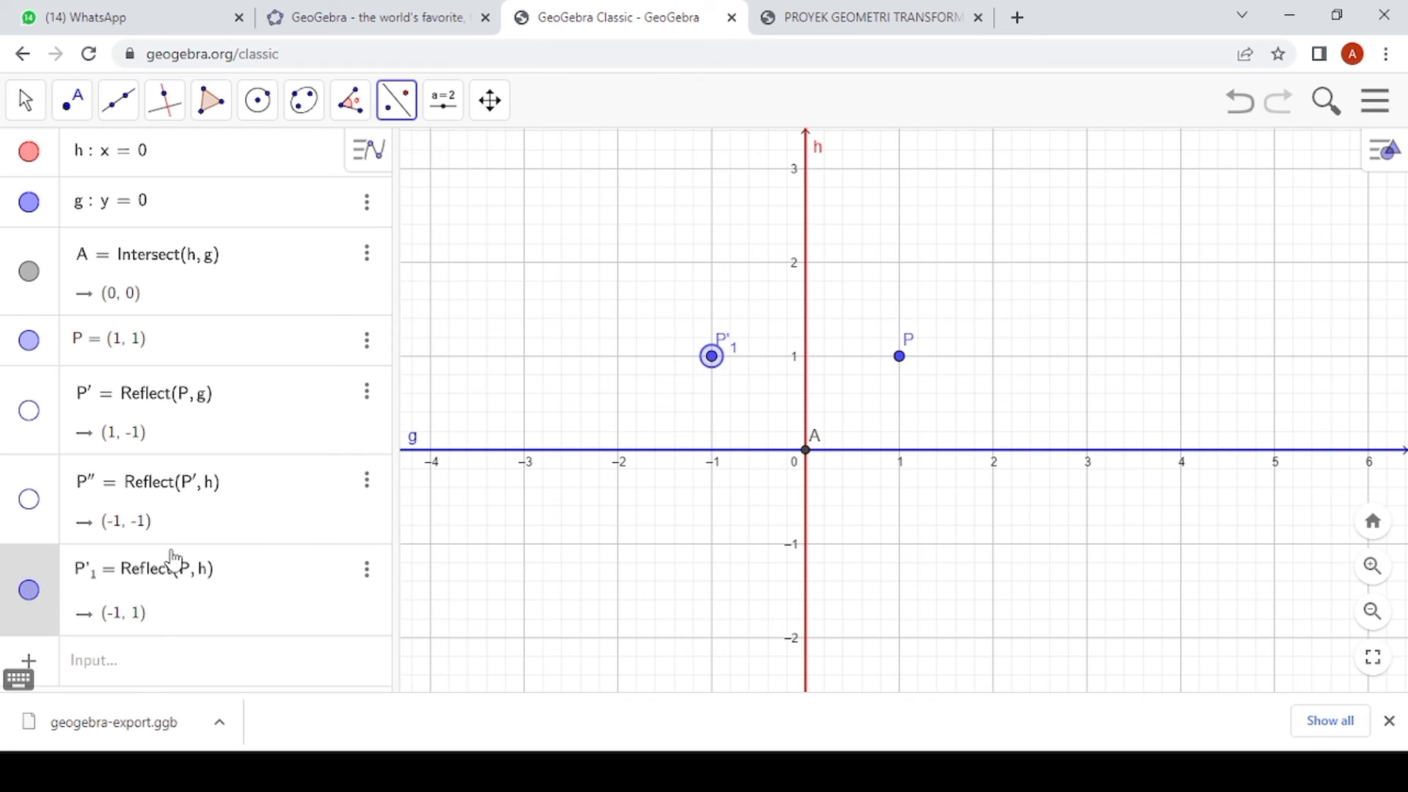
pyautogui.click(717, 450)
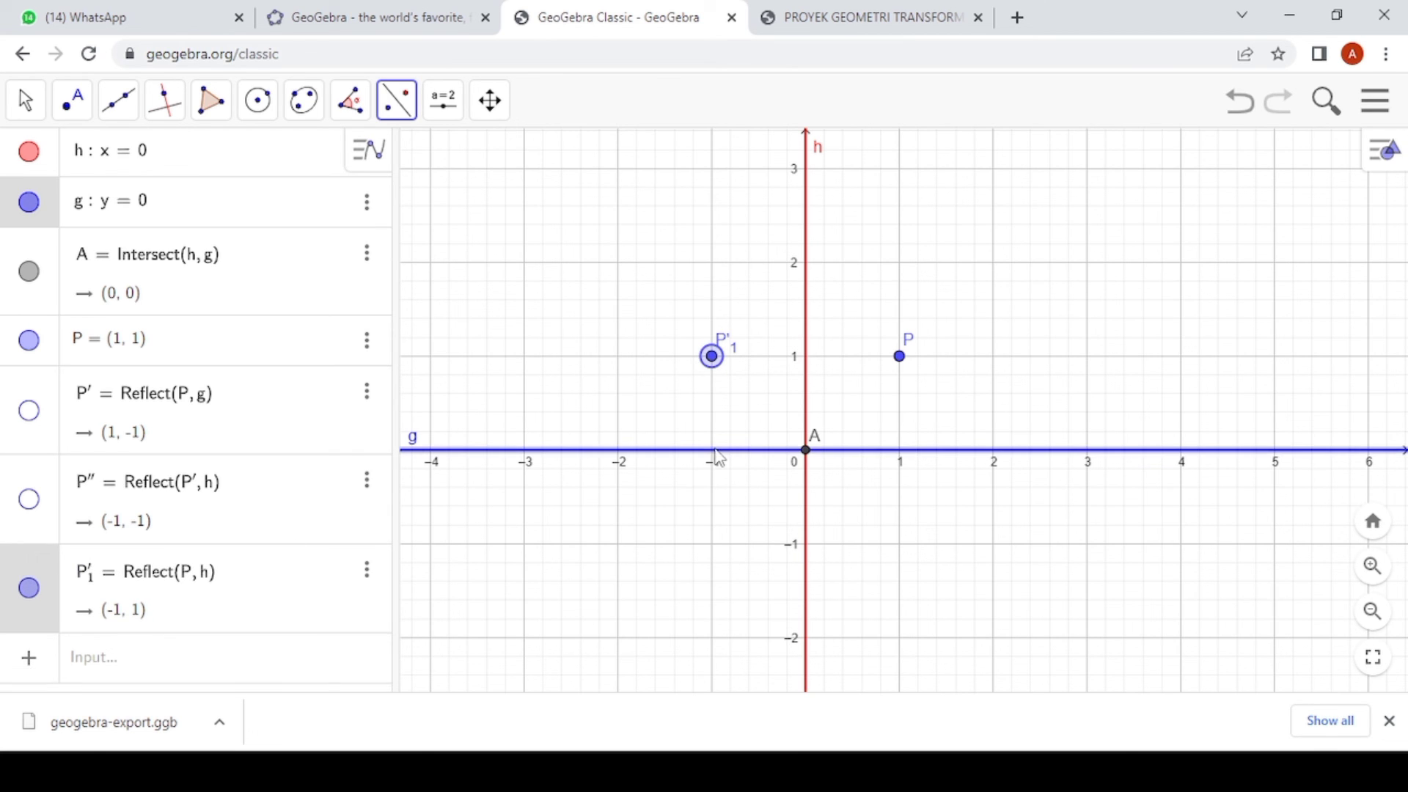
pyautogui.click(712, 452)
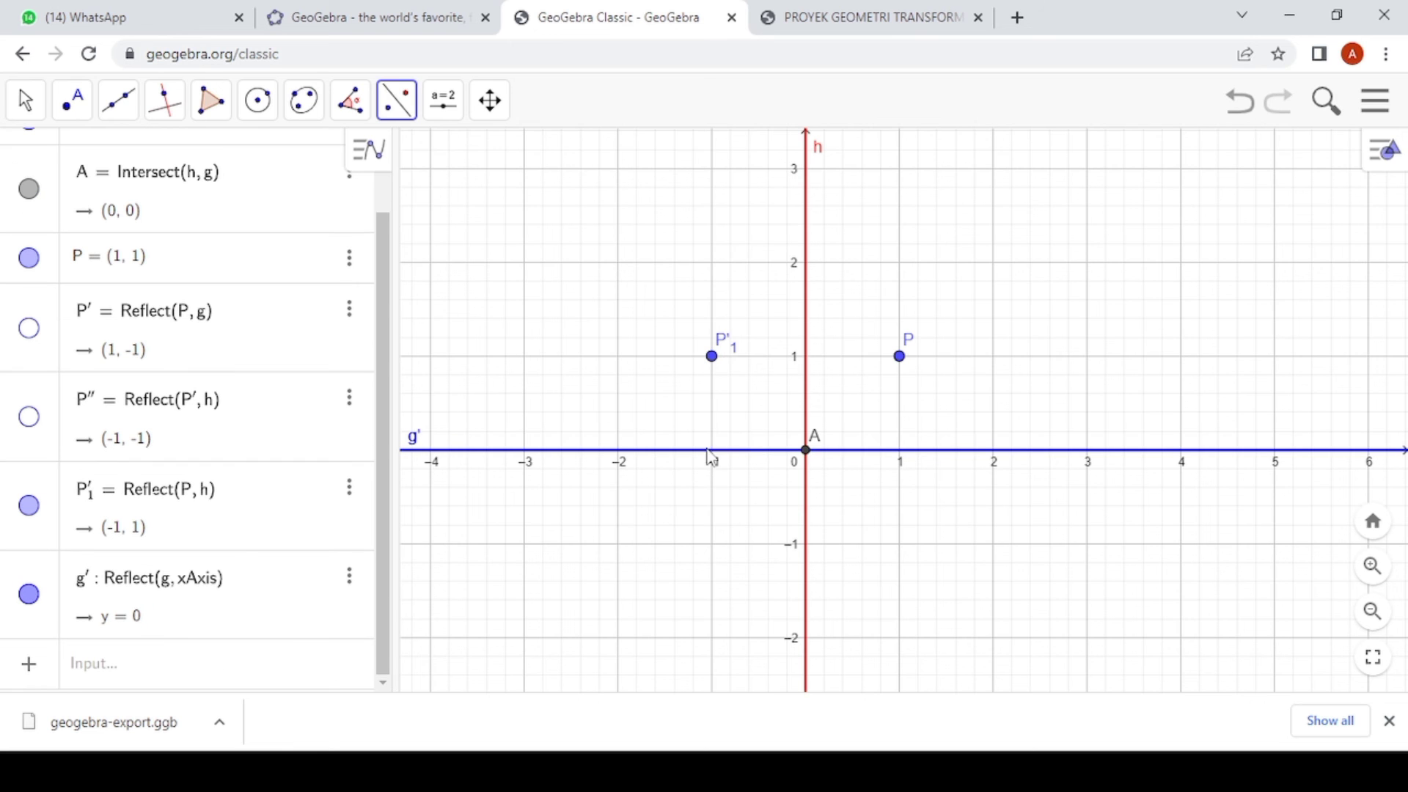
pyautogui.click(349, 576)
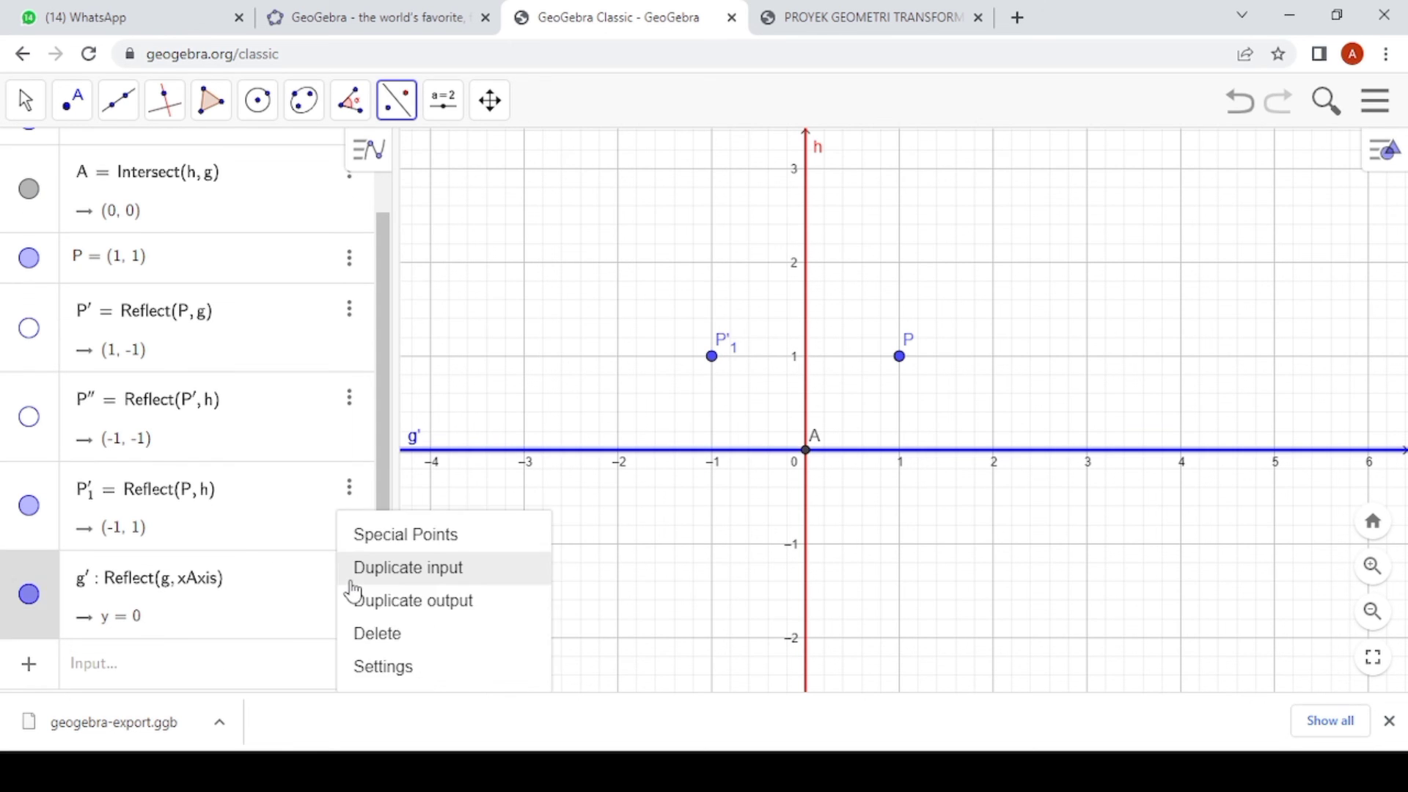
pyautogui.click(377, 635)
# - Reflect the point at (-1, 1) about line g, rename the resulting image P''_1 and close the settings
pyautogui.click(63, 575)
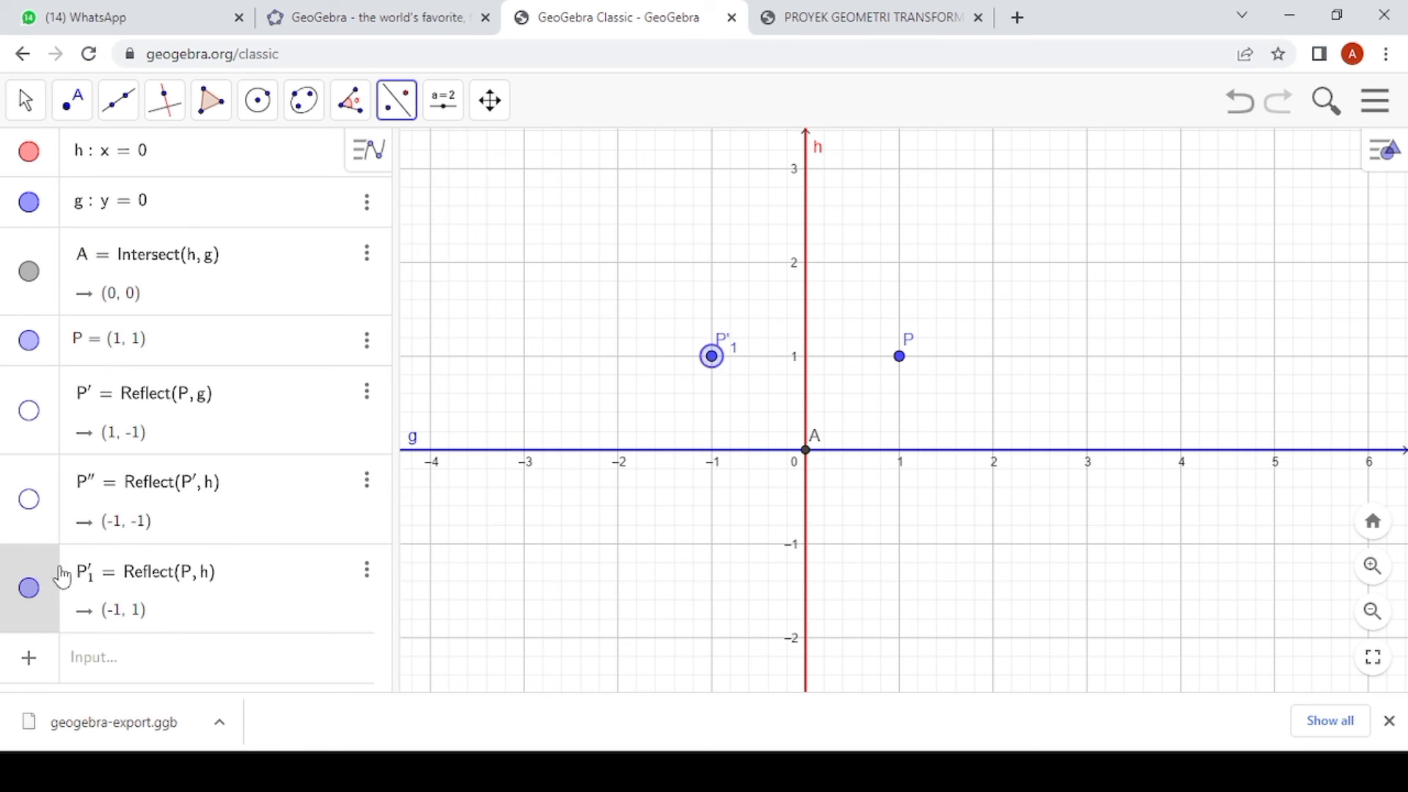
pyautogui.click(714, 456)
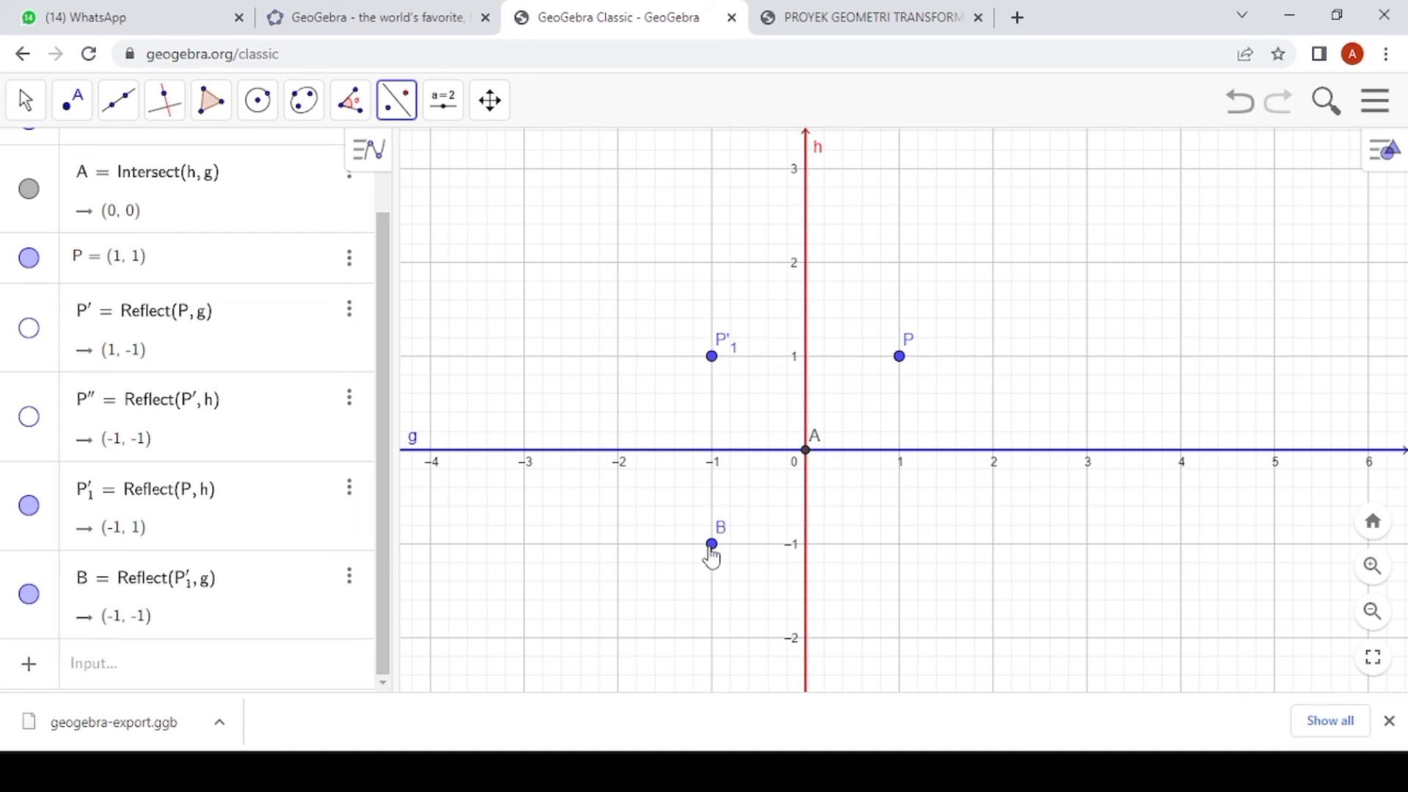
pyautogui.click(349, 576)
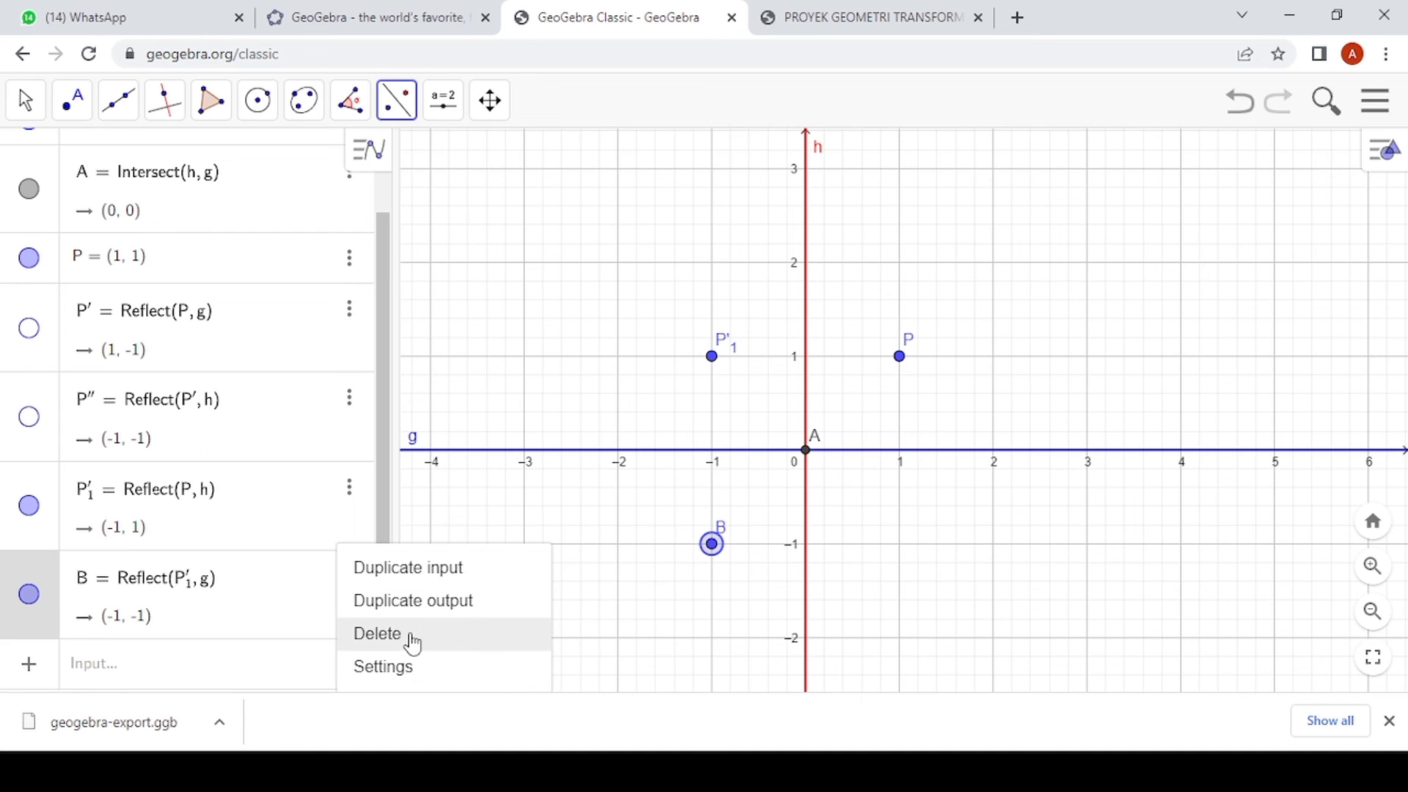
pyautogui.click(424, 668)
pyautogui.click(1079, 248)
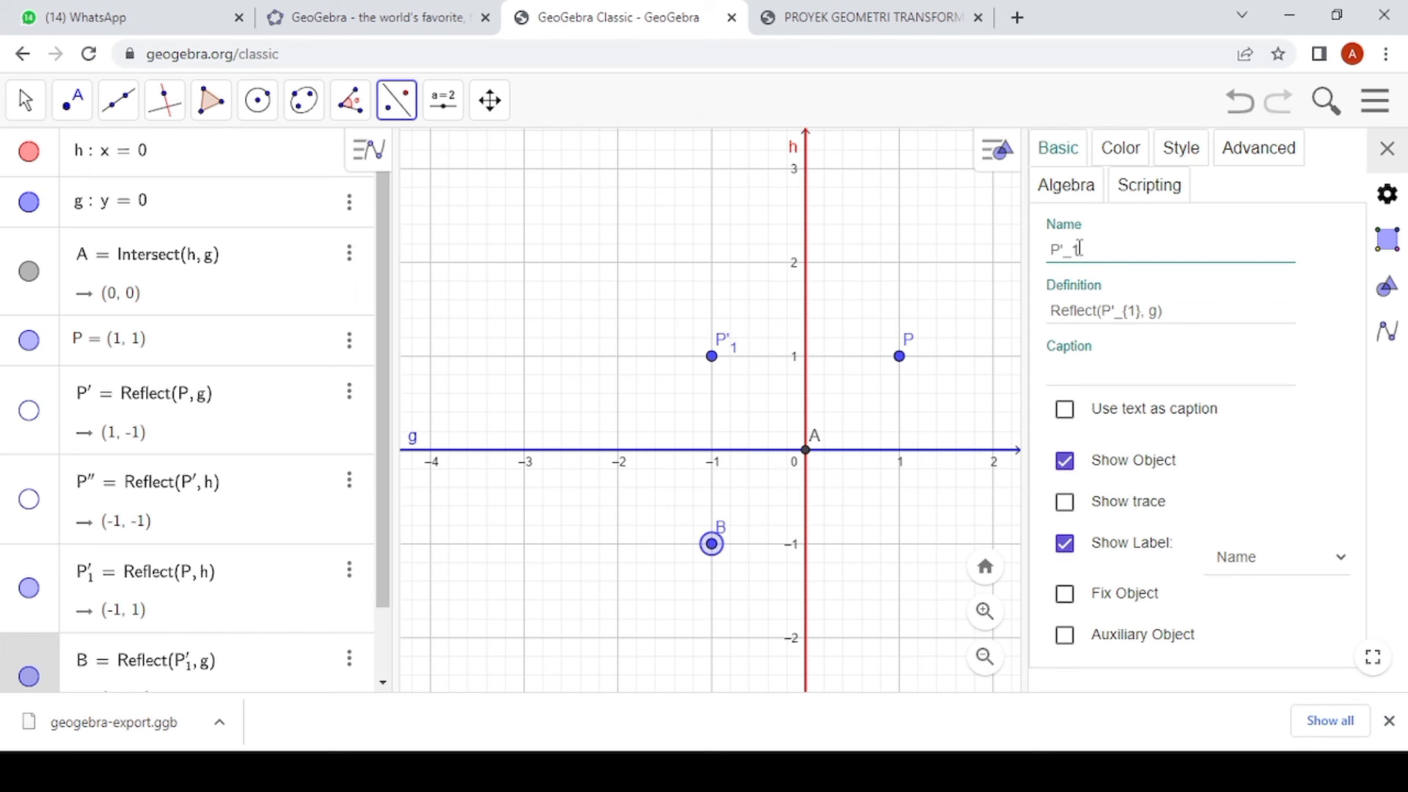
pyautogui.write("P'_1")
pyautogui.press('Return')
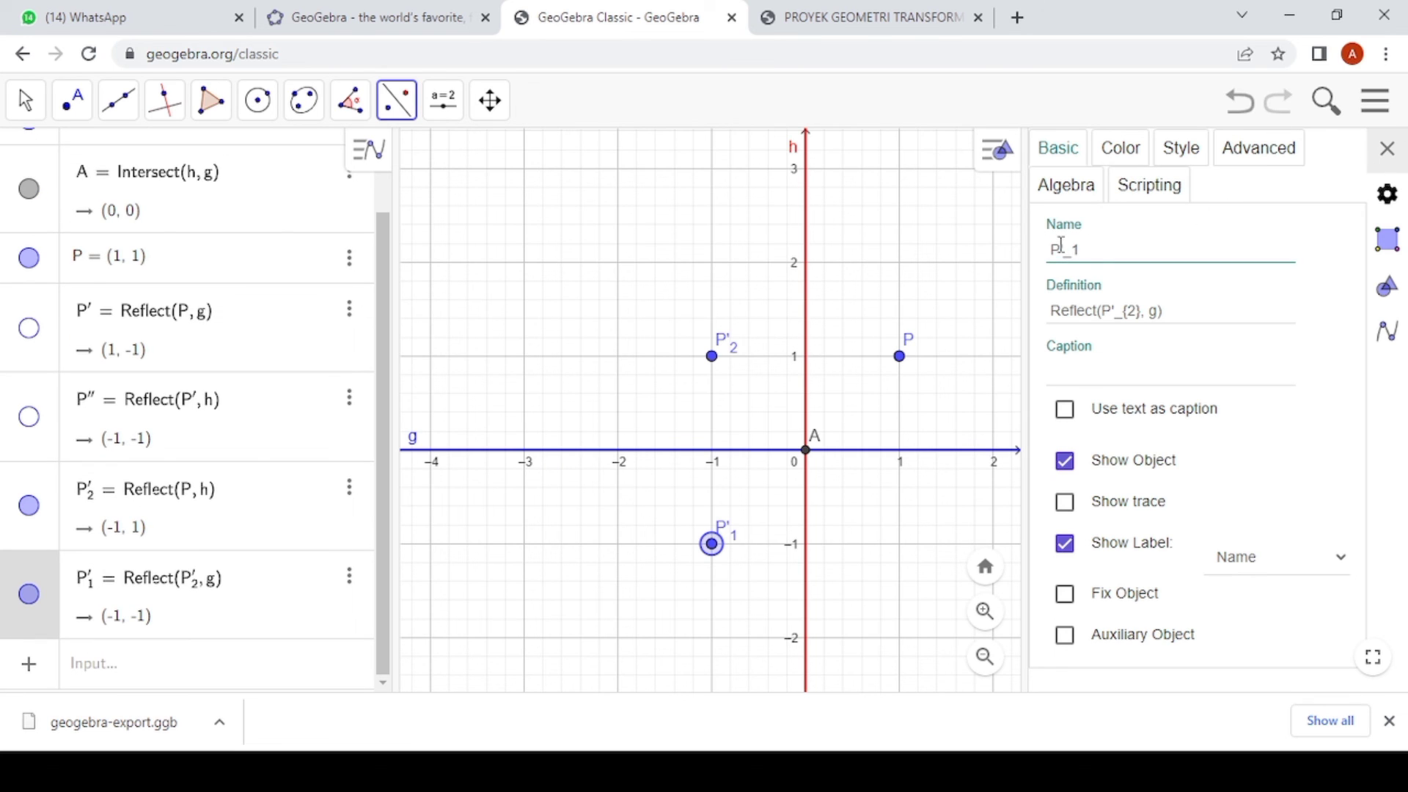
pyautogui.click(1386, 148)
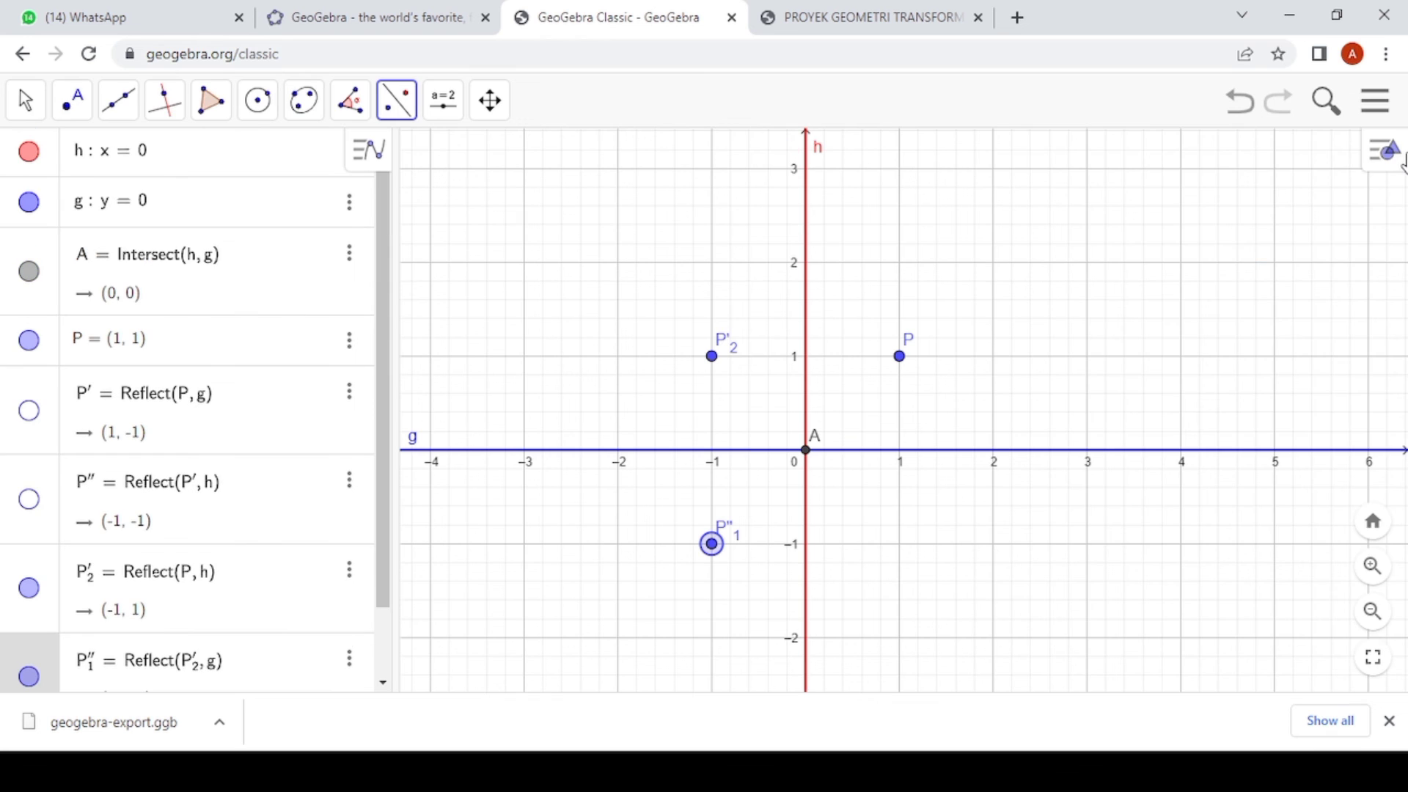
# - Compare the coordinates of the double reflections with the proof's conclusion for case 2 in the PDF, and return to GeoGebra
pyautogui.scroll(-2, 208, 628)
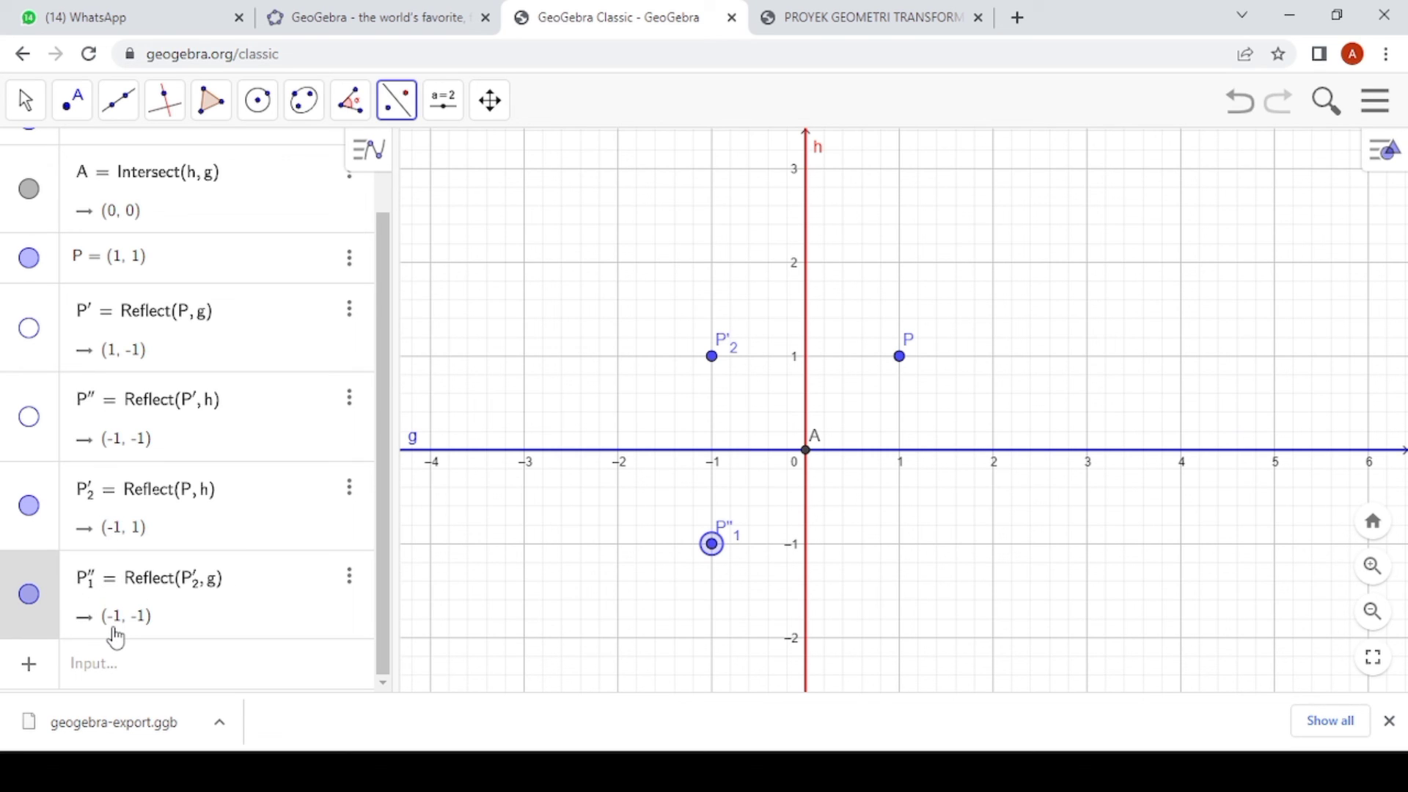
pyautogui.click(809, 9)
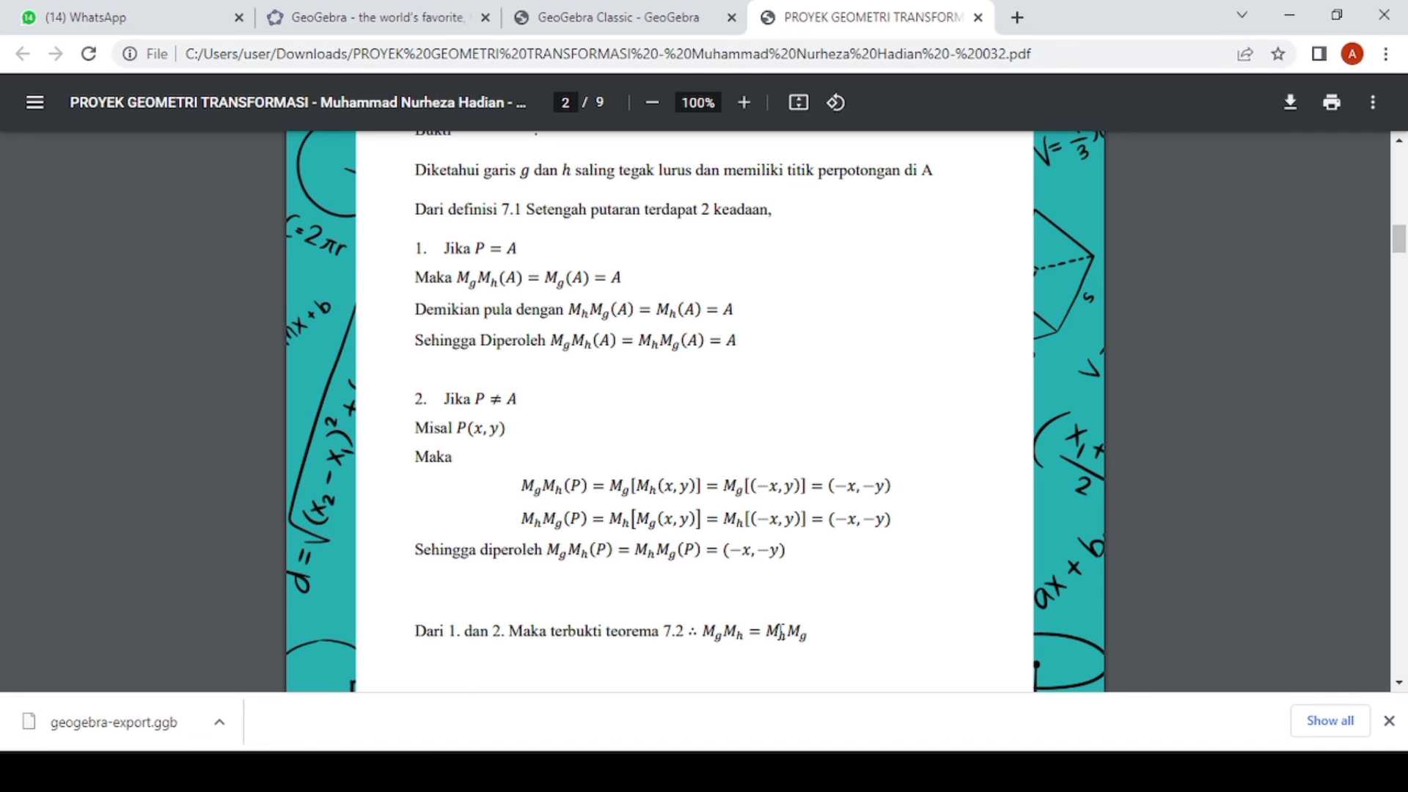
pyautogui.click(641, 10)
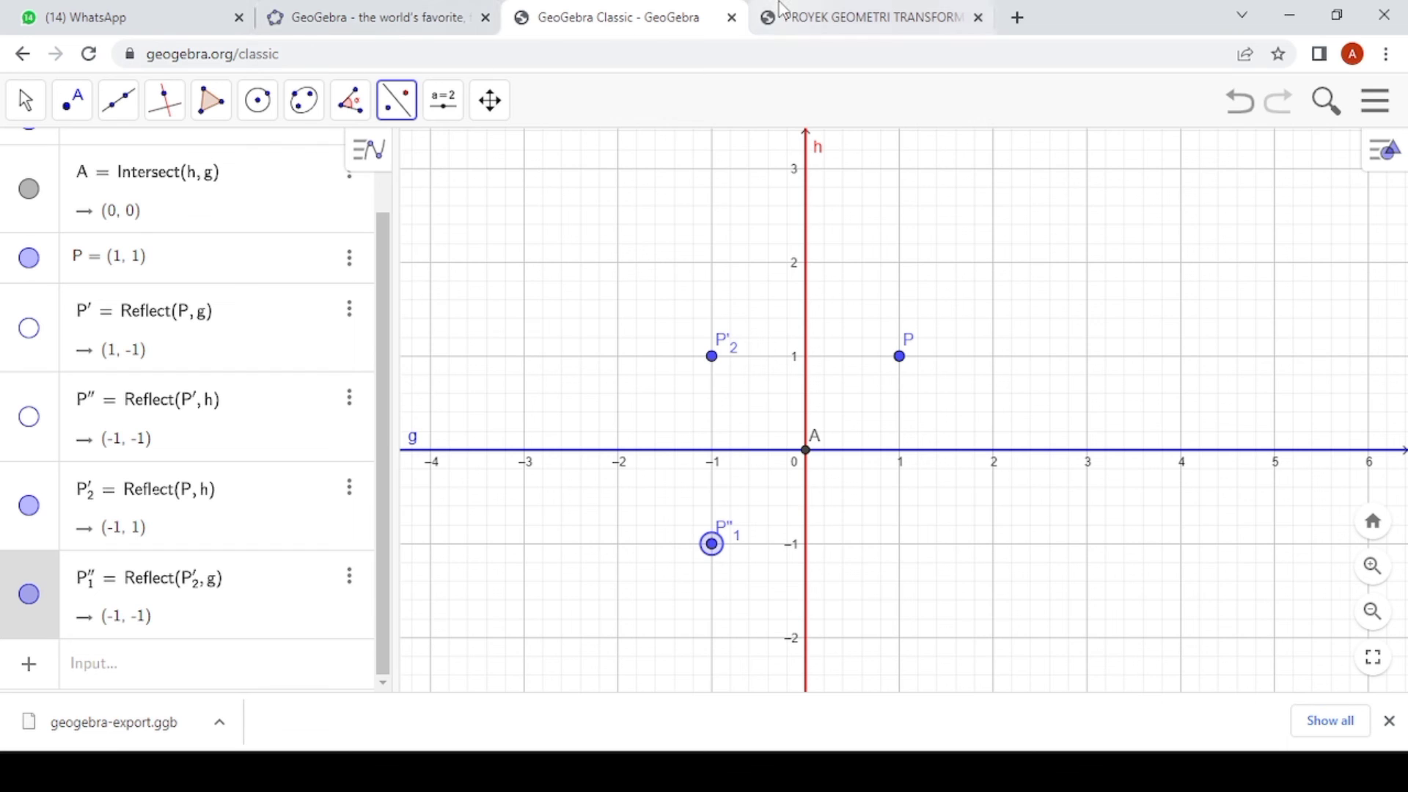
pyautogui.moveTo(783, 9)
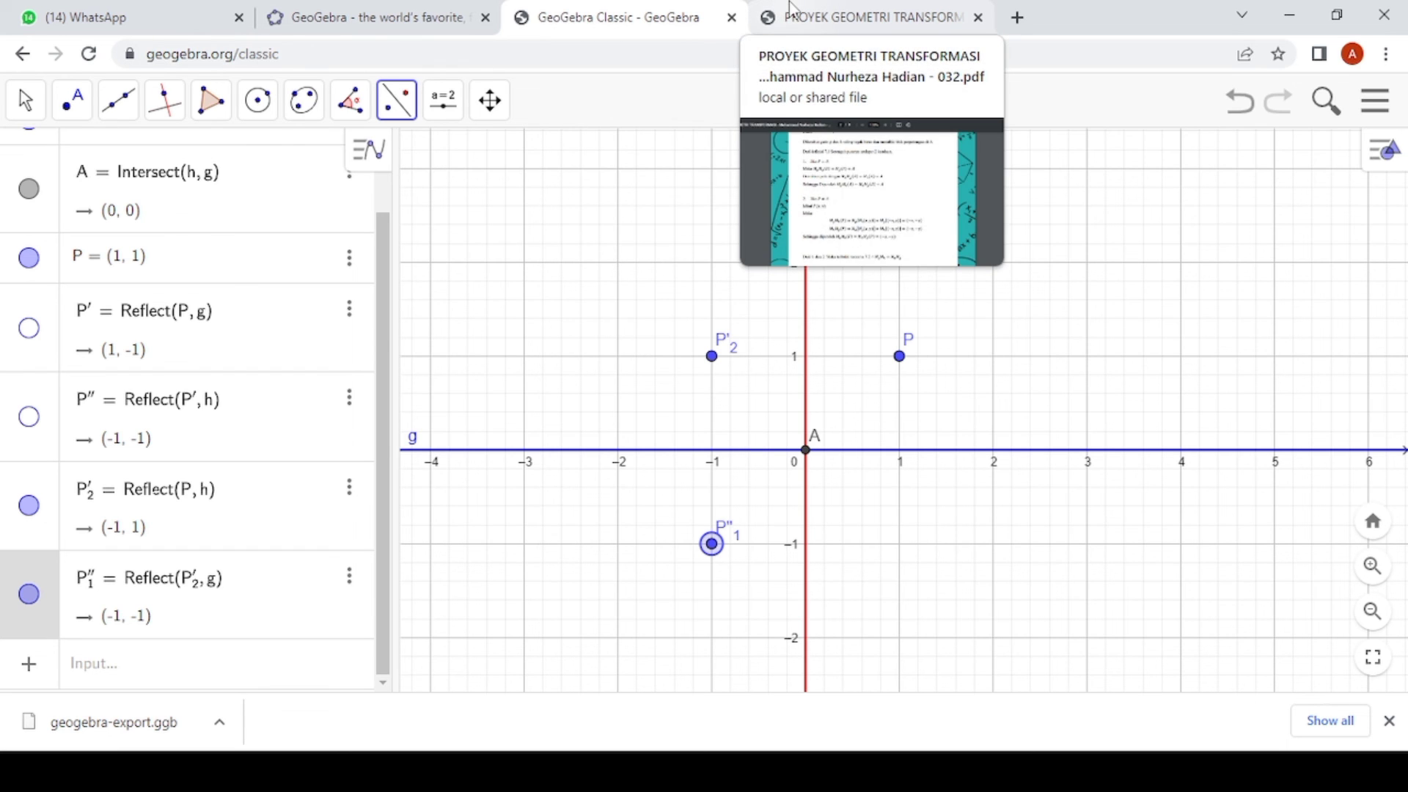